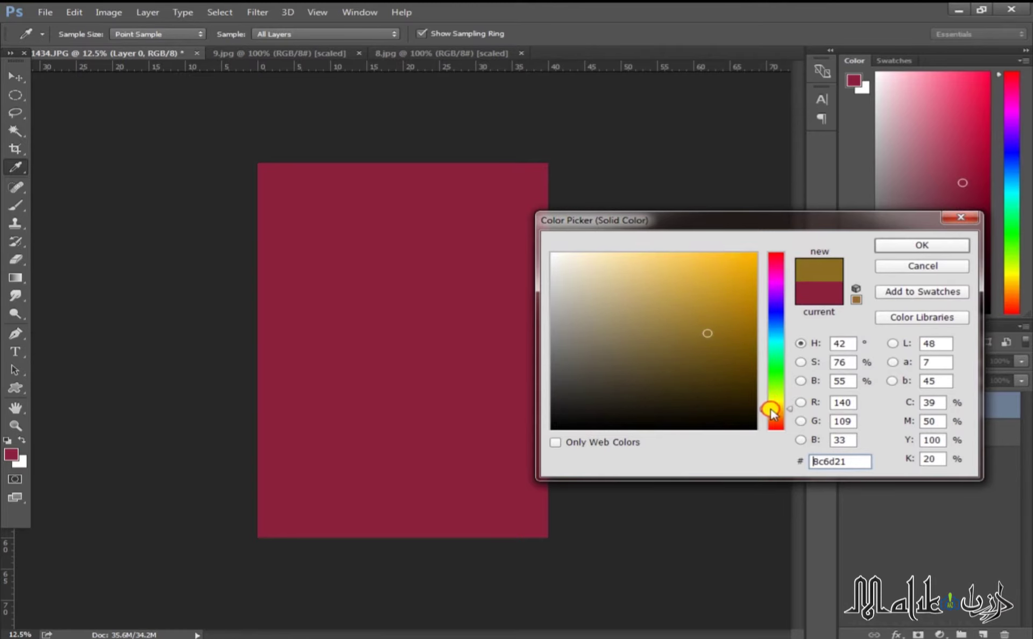
- Set the solid colour fill to a dark orange and add a gradient fill layer above it
drag(741, 271, 764, 314)
click(922, 246)
click(939, 635)
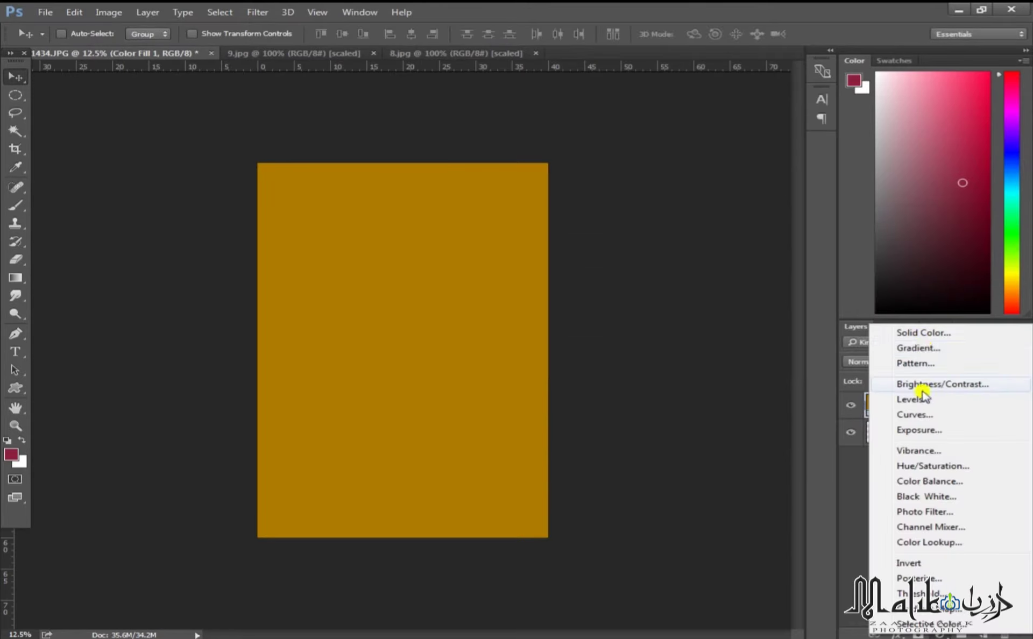
click(861, 349)
- Open the gradient for editing and change its starting colour stop to a medium green
click(607, 179)
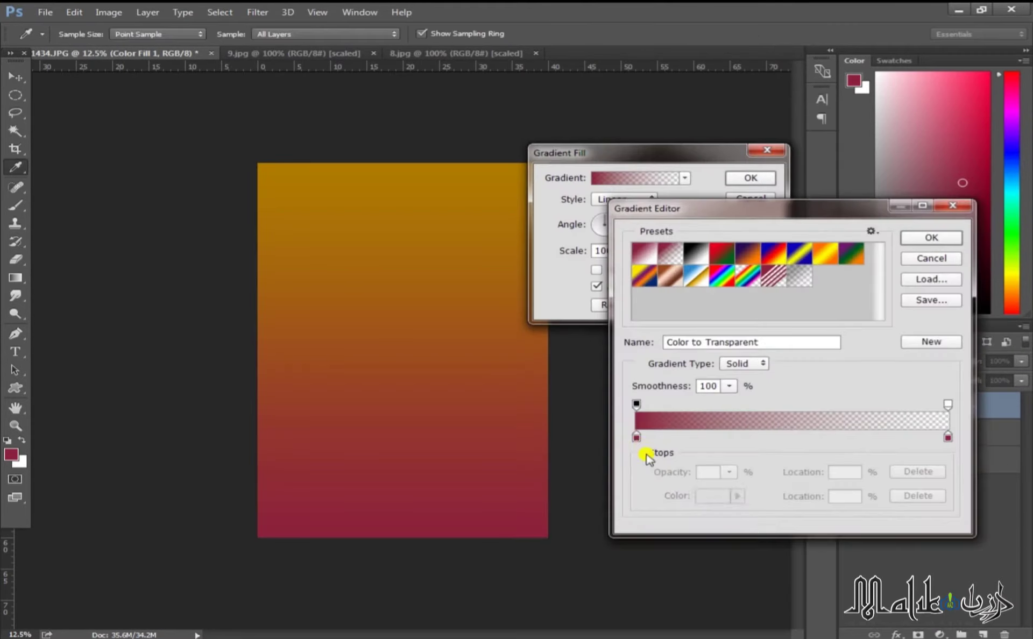
click(637, 435)
click(694, 495)
click(779, 377)
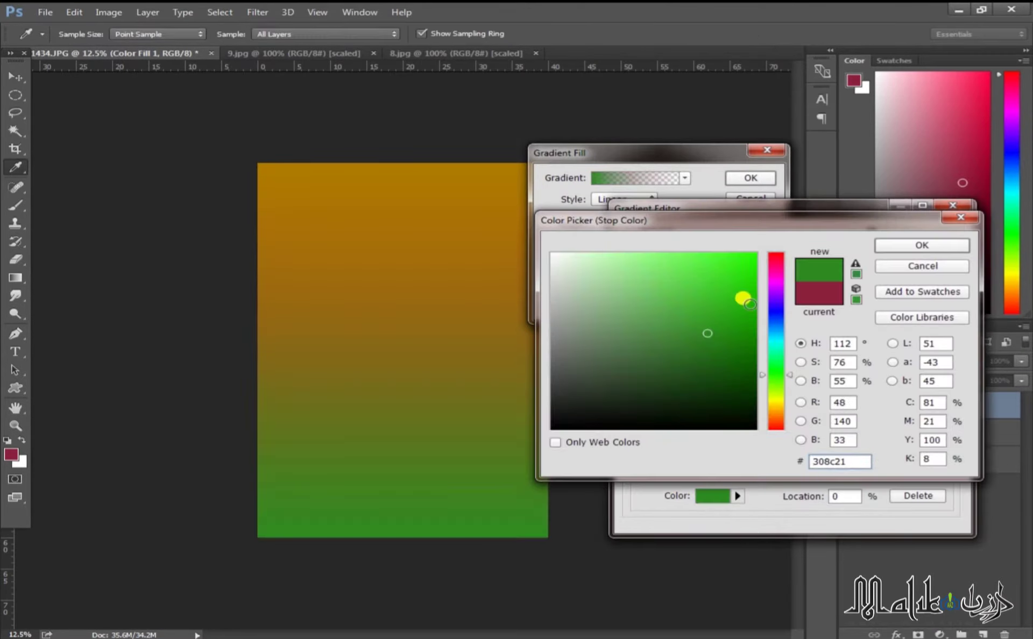
click(758, 319)
click(922, 246)
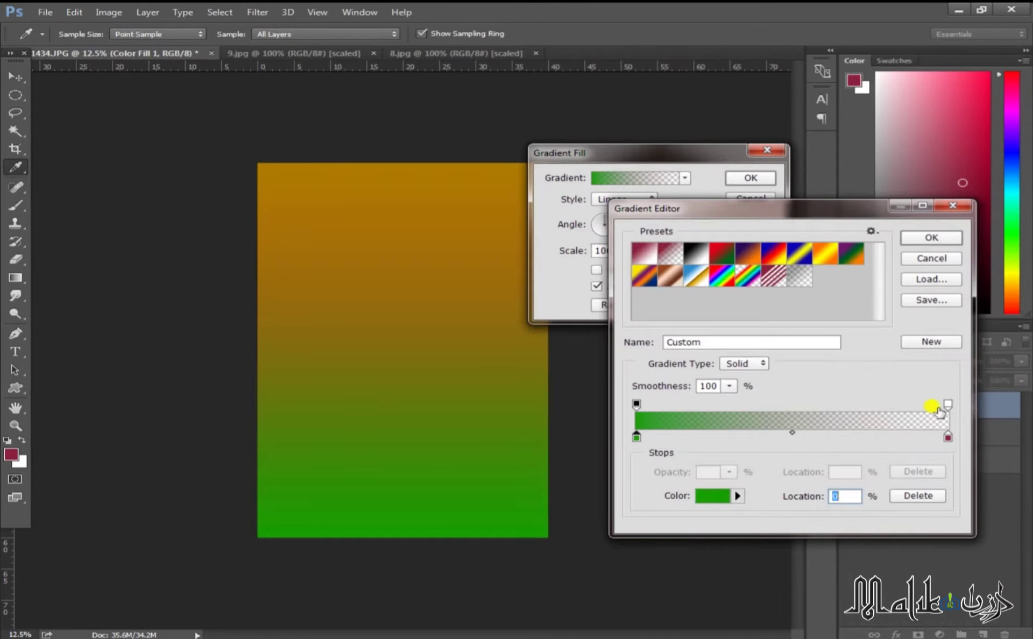
- Change the gradient's end colour stop to a dark green and accept the edited gradient
click(947, 437)
click(705, 495)
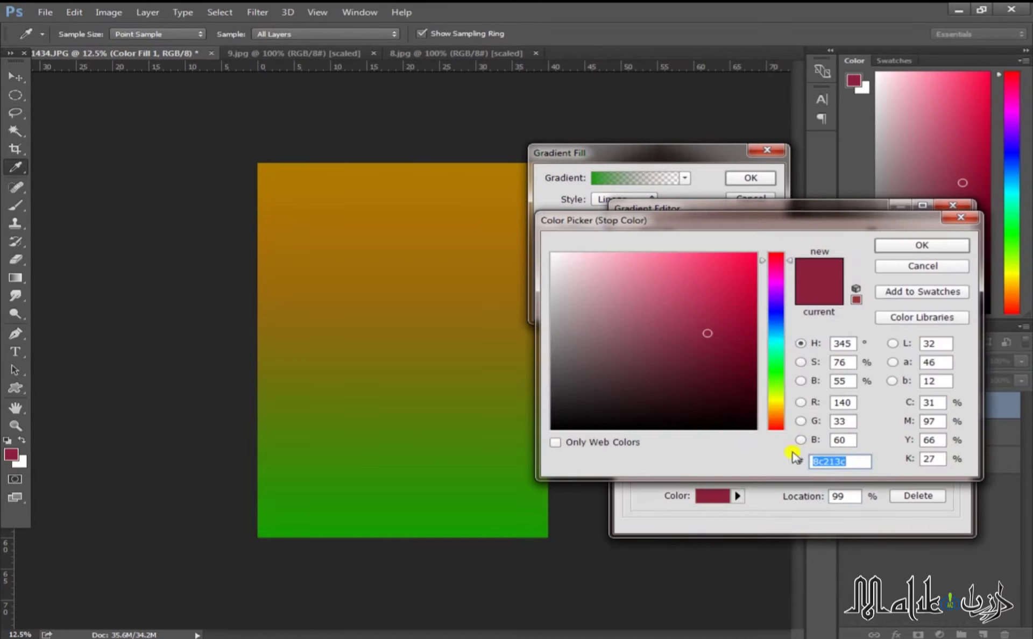
click(505, 506)
click(755, 373)
click(893, 246)
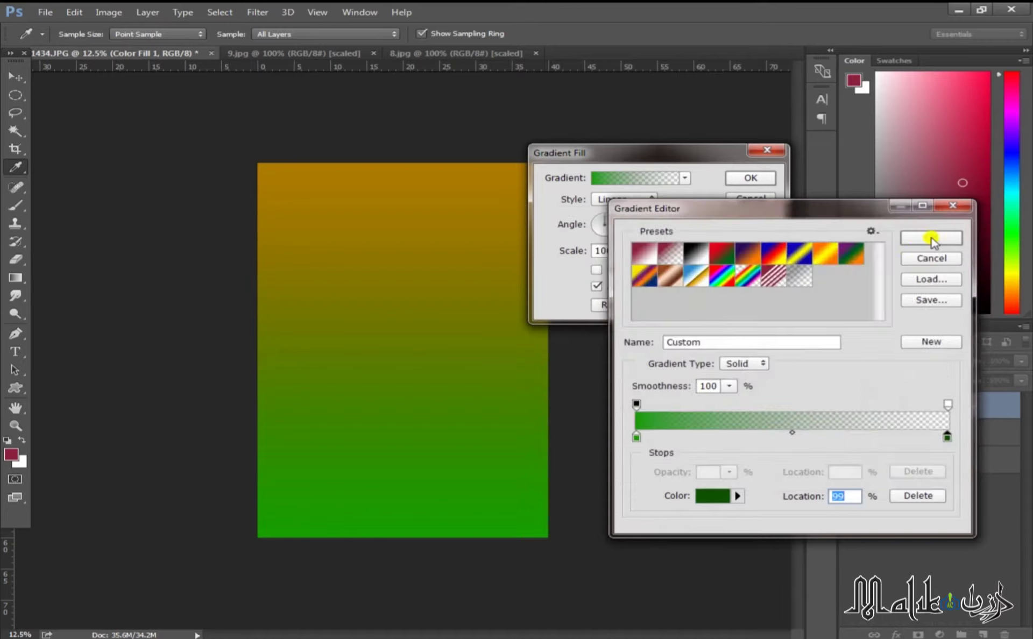
click(930, 233)
- Make the gradient fill radial with a scale of 120%, apply it, and set its layer opacity to 61%
click(624, 200)
click(619, 221)
drag(404, 329, 421, 332)
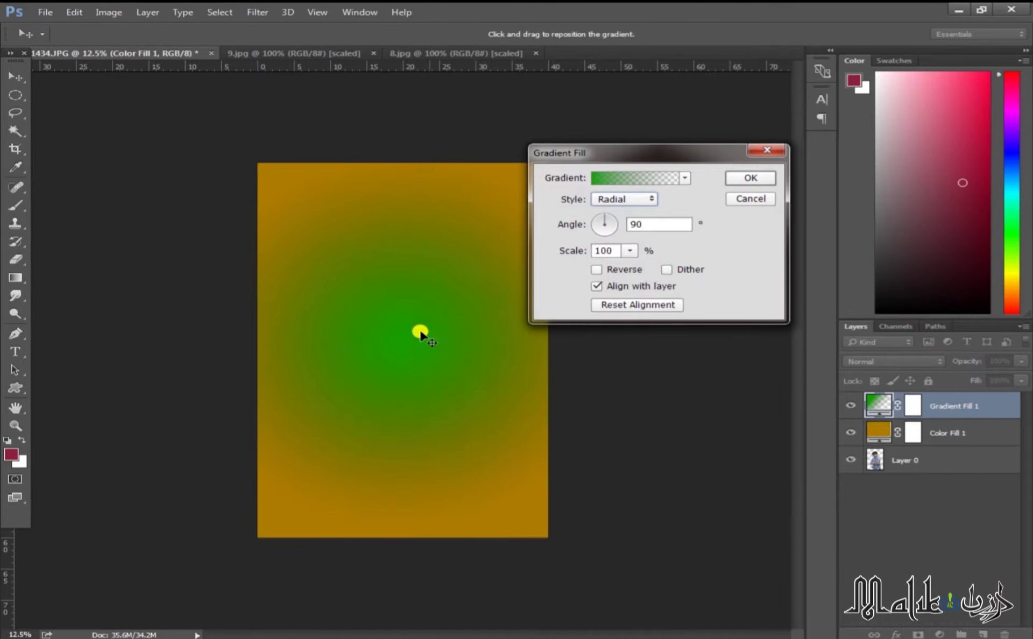
click(629, 252)
drag(632, 270, 634, 272)
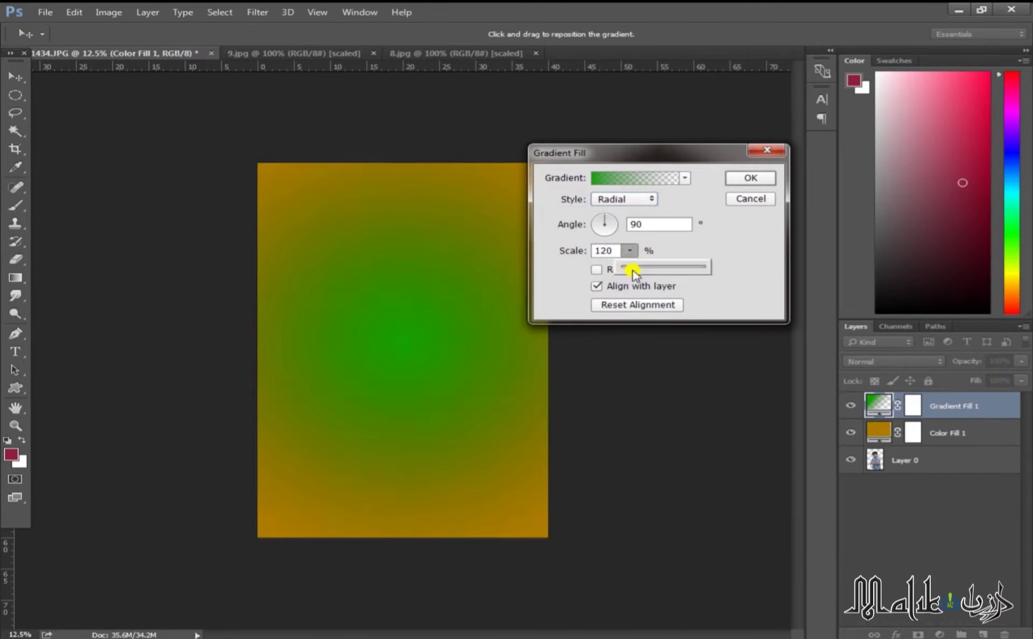
click(742, 179)
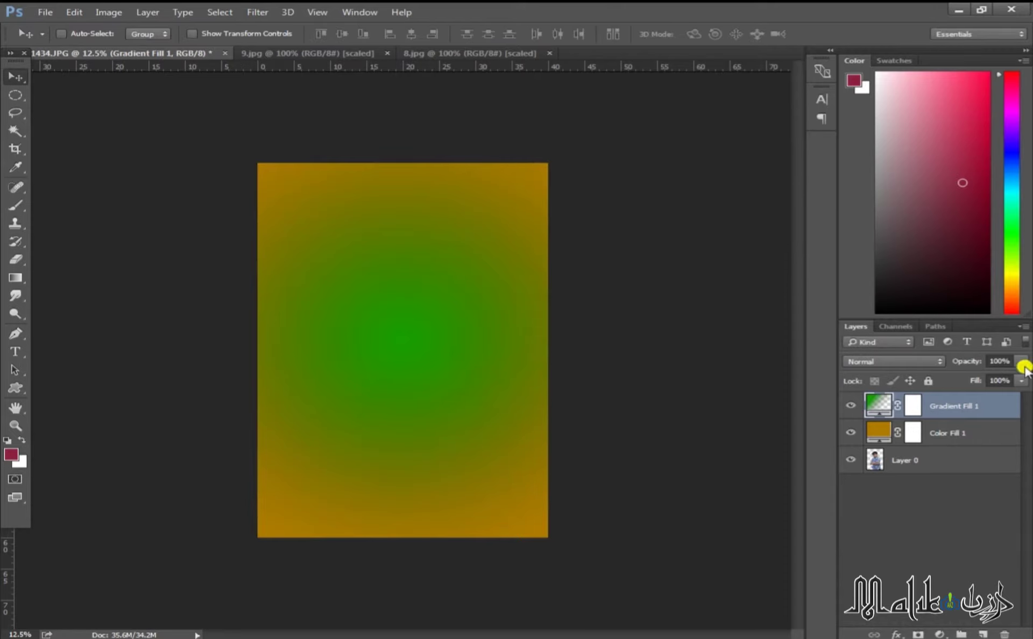
drag(1021, 361, 990, 380)
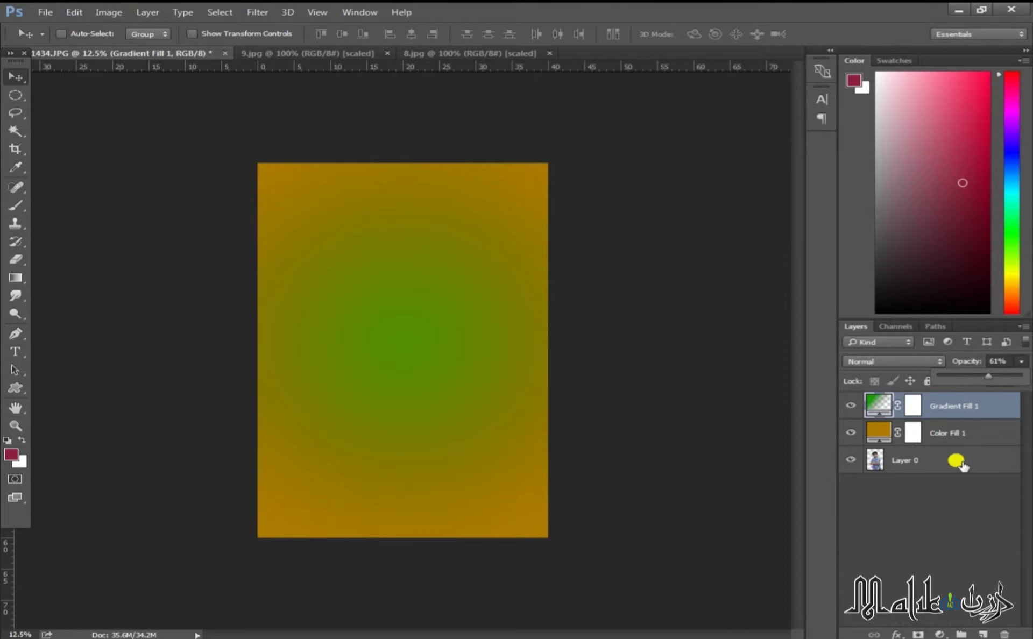
- Move Layer 0 with the boy above both fill layers, then scale him down and centre him on the canvas
drag(956, 462, 963, 407)
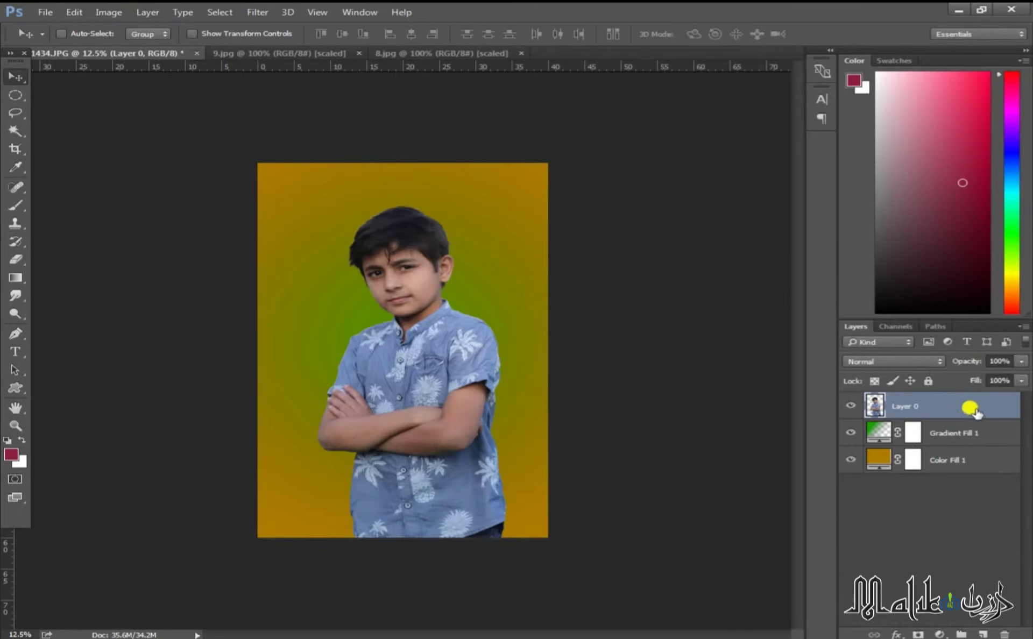
key(ctrl+t)
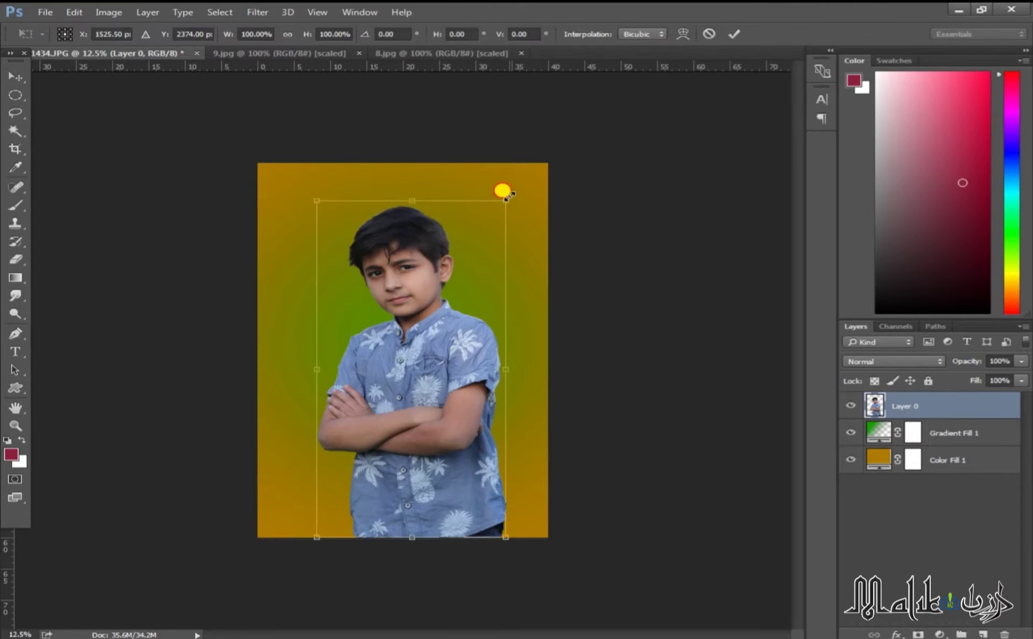
drag(506, 194, 469, 252)
drag(429, 387, 407, 386)
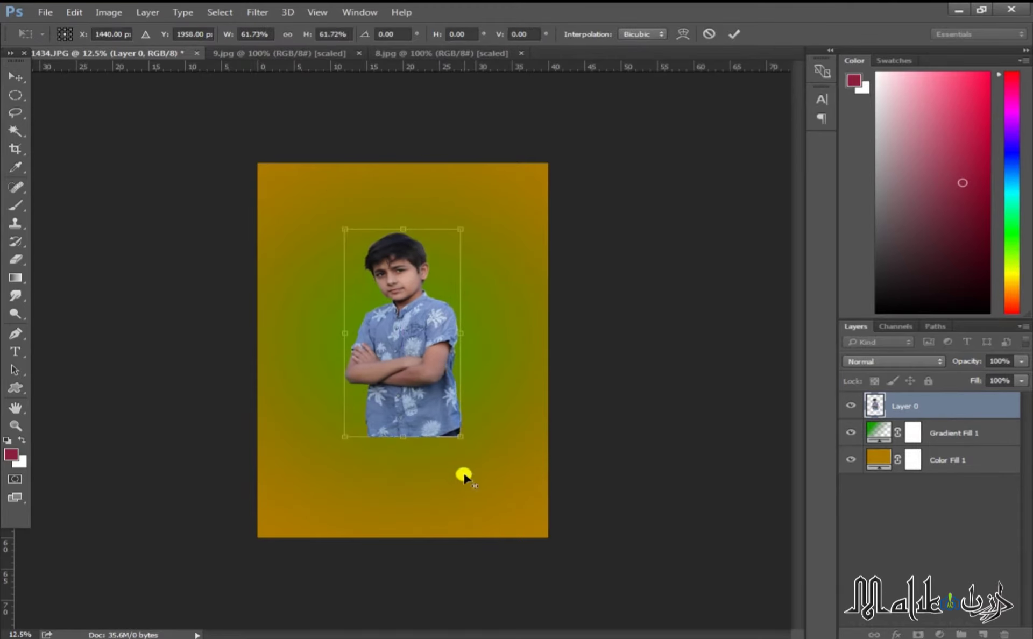
drag(461, 437, 474, 434)
key(Return)
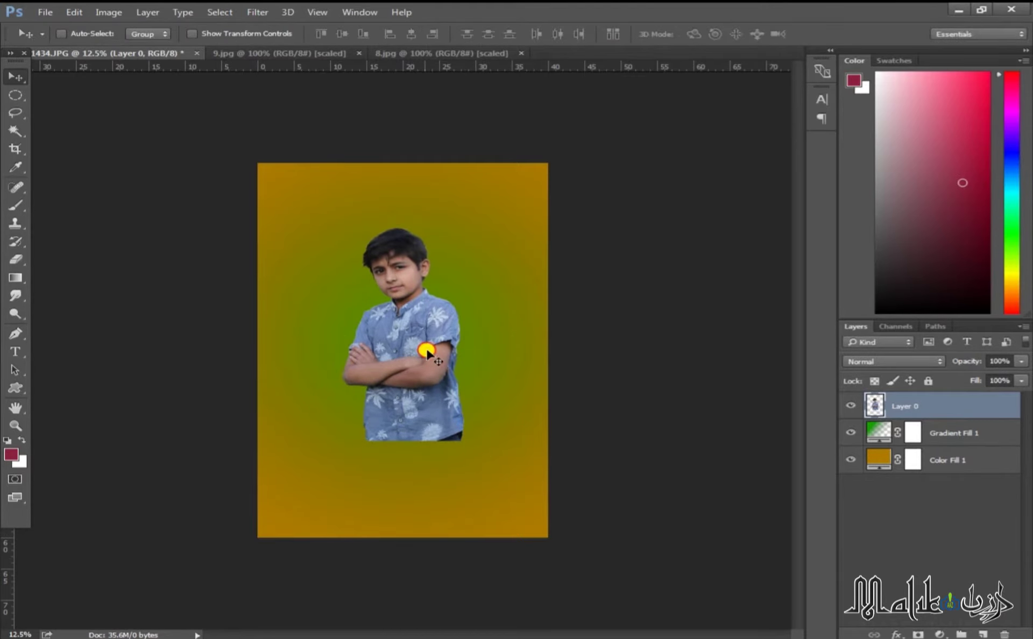
- Fine-tune the boy's size to about 99% and reset the foreground and background colours to their defaults
drag(426, 352, 432, 358)
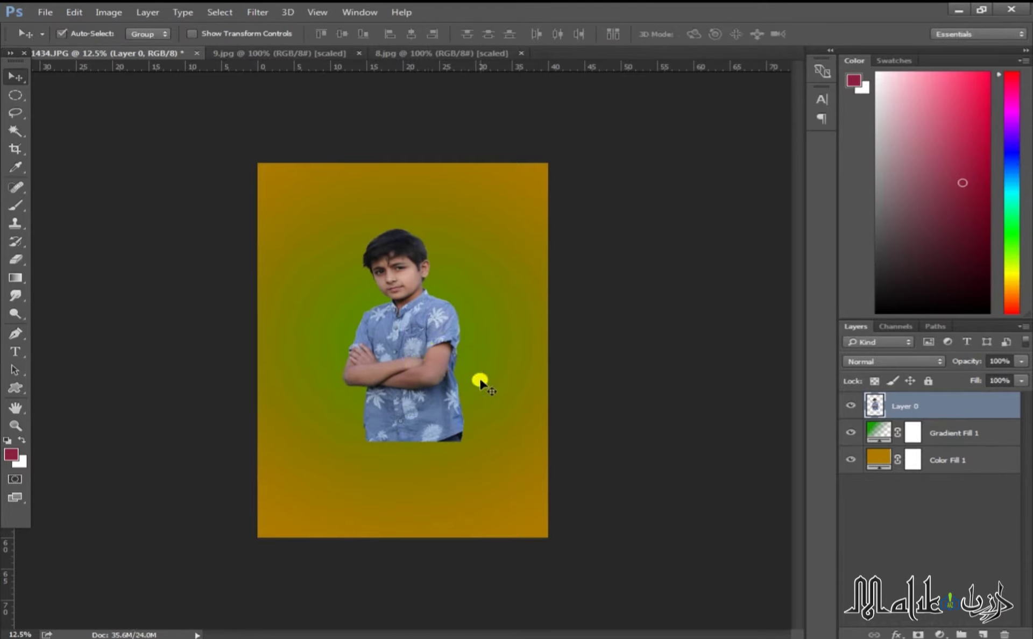
key(ctrl+t)
drag(461, 222, 469, 225)
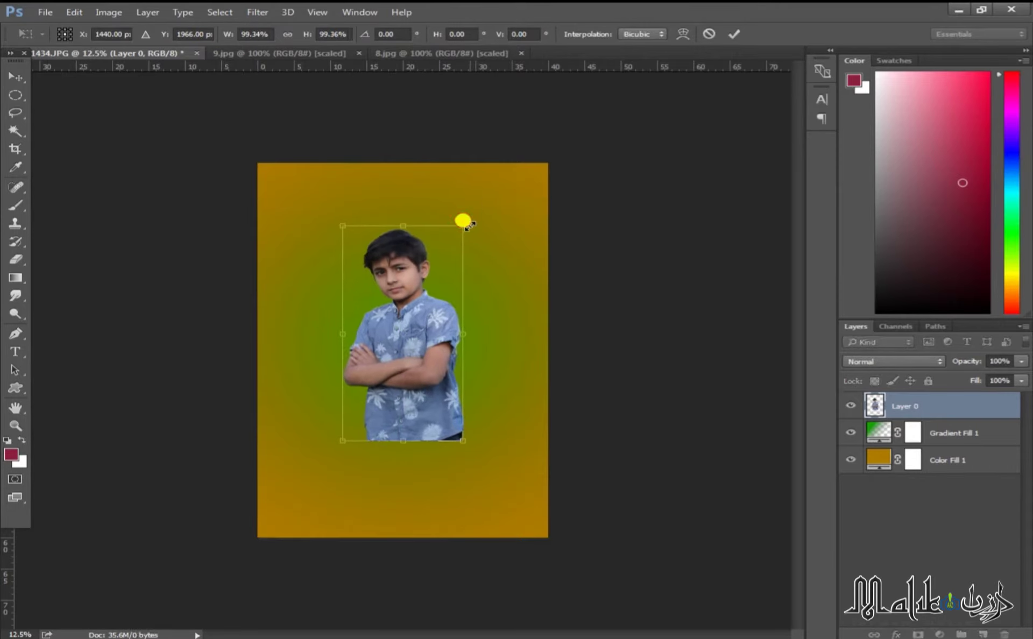
key(Return)
key(d)
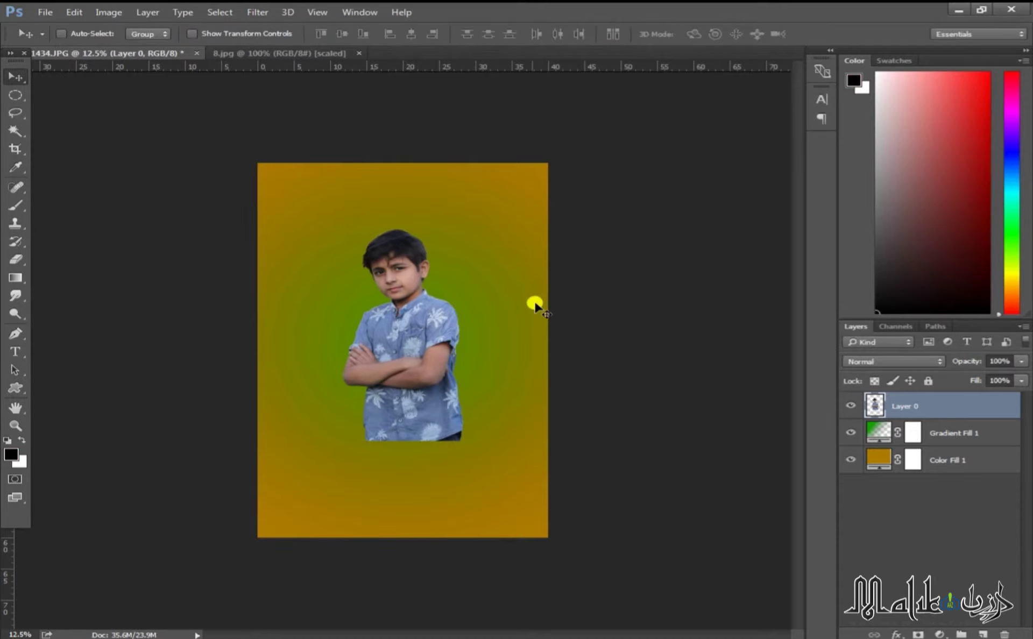
- Add a Selective Color adjustment clipped to the boy's layer, with Cyans as the colour range
click(942, 635)
click(930, 629)
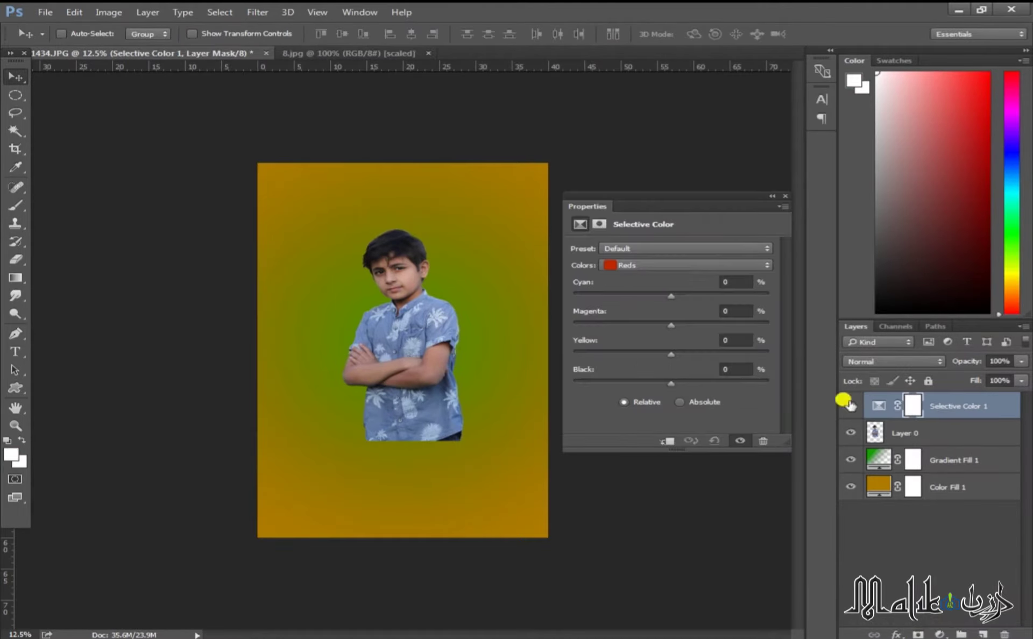
click(694, 265)
click(640, 312)
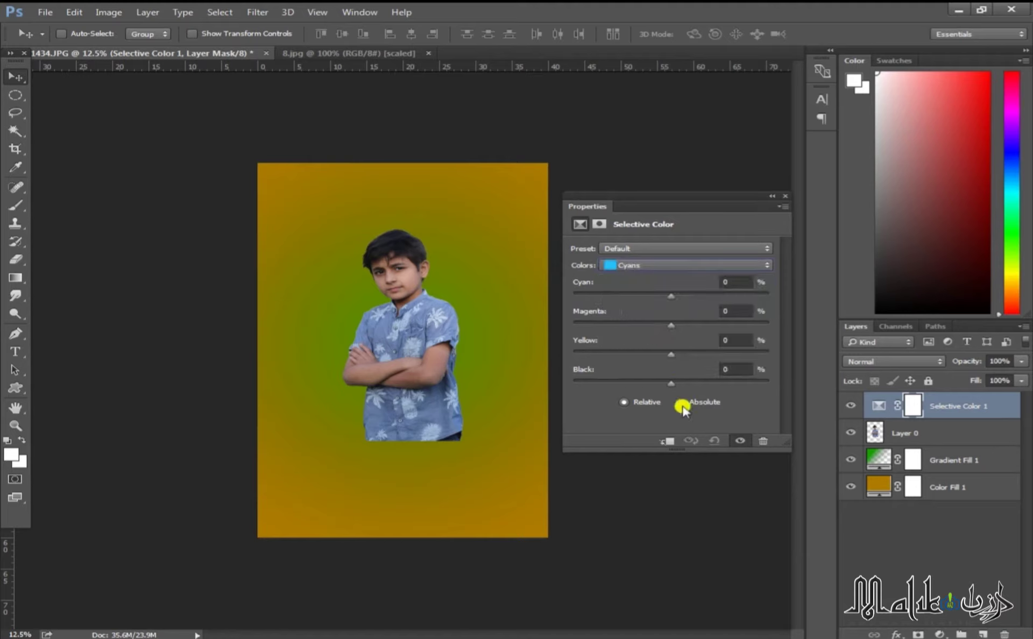
click(668, 441)
- Adjust the Cyans to Cyan +46%, Magenta +98%, Yellow -82% and Black +83%
drag(672, 296, 767, 328)
drag(668, 357, 592, 334)
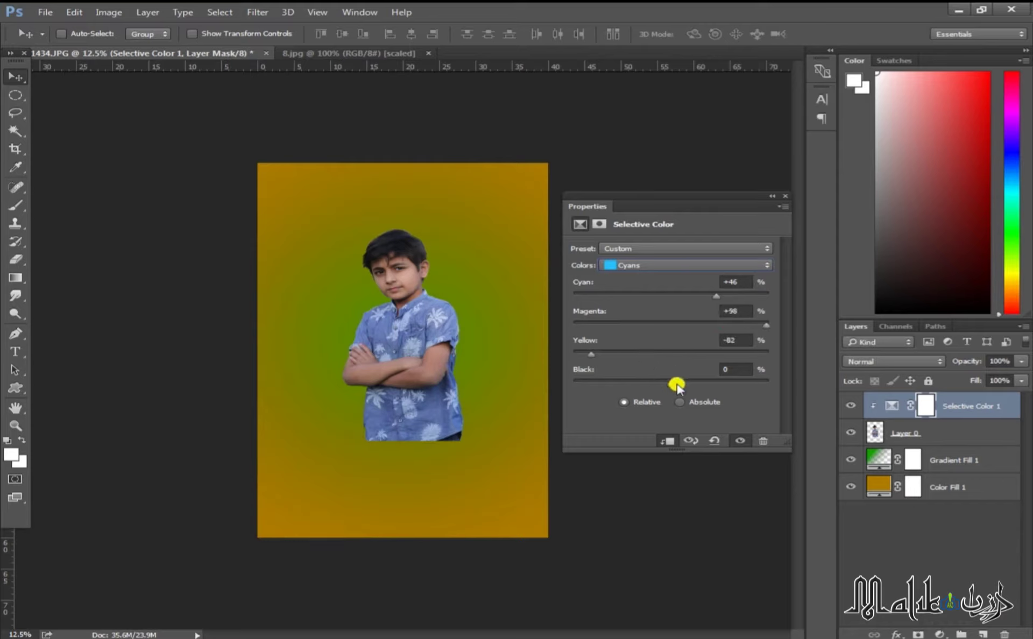
drag(677, 385, 753, 382)
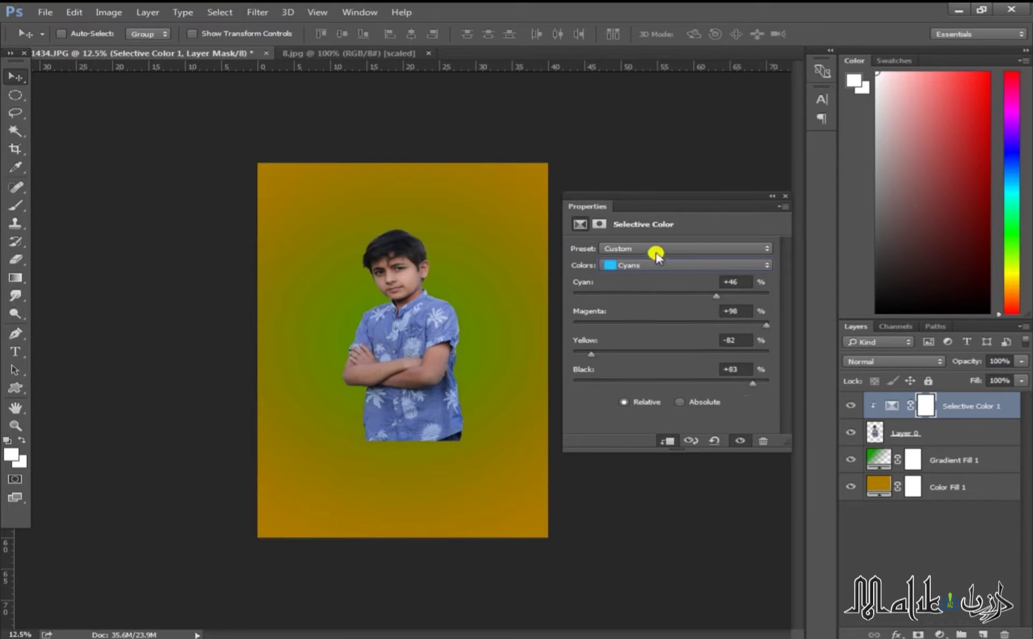
- Adjust the Blues to Cyan +87% and Magenta +100%, and raise their Black slightly
click(682, 265)
click(646, 326)
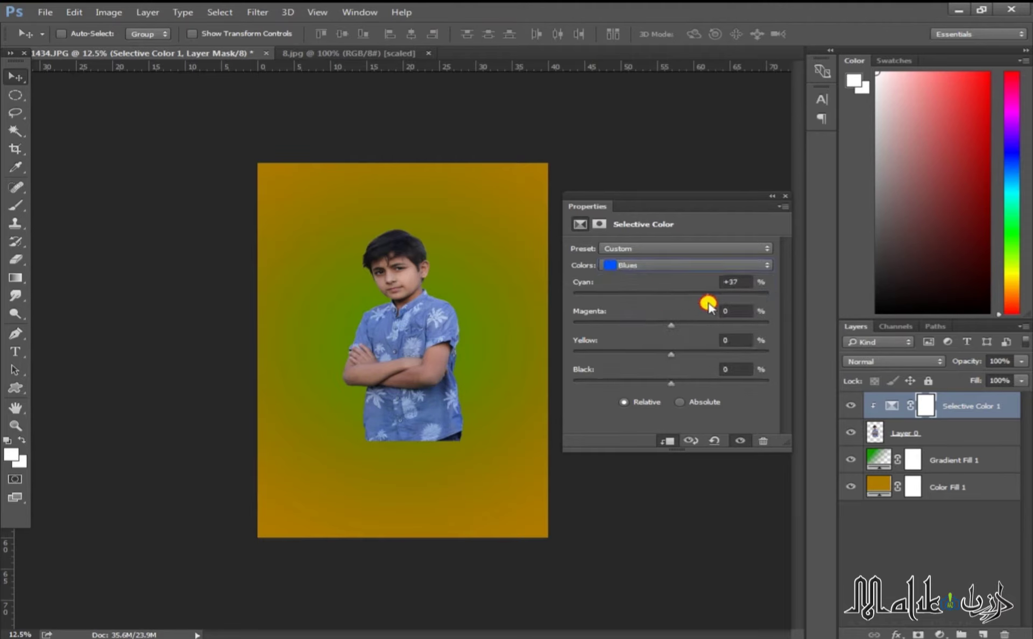
drag(708, 305, 750, 300)
drag(666, 323, 793, 328)
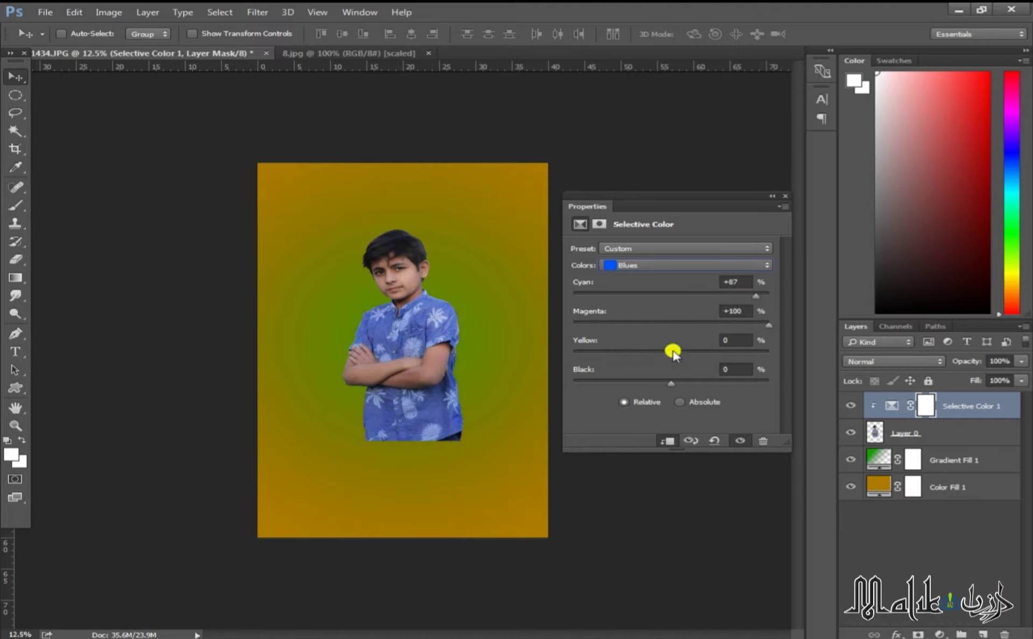
mouse_move(679, 383)
mouse_down()
mouse_move(641, 384)
mouse_move(729, 384)
mouse_move(699, 383)
mouse_up()
click(786, 197)
- Toggle the Selective Color layer's visibility to compare the shirt before and after the adjustment
click(850, 405)
click(851, 406)
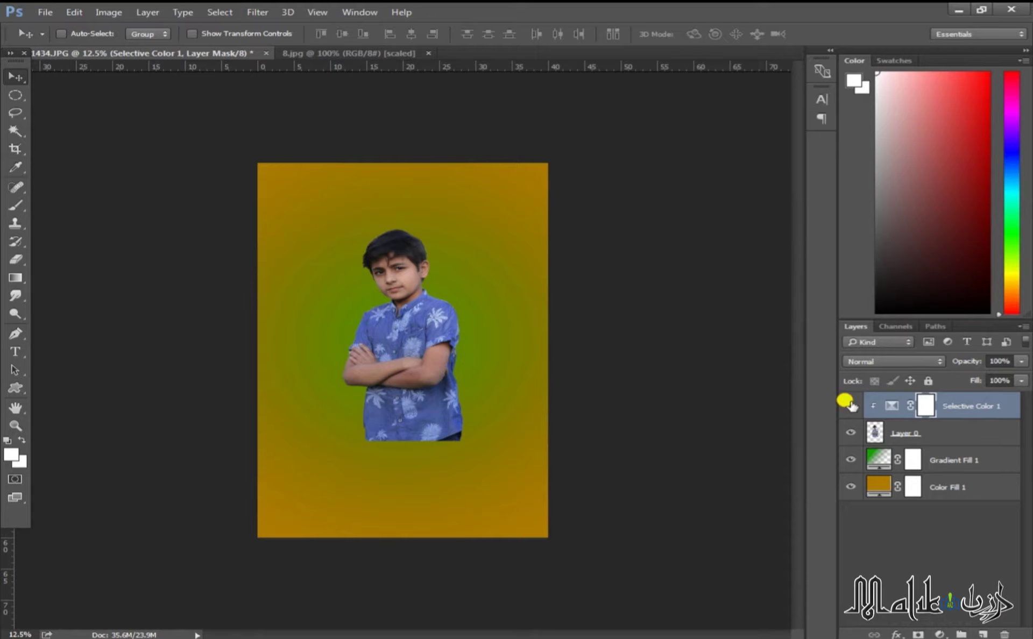
click(850, 406)
click(851, 405)
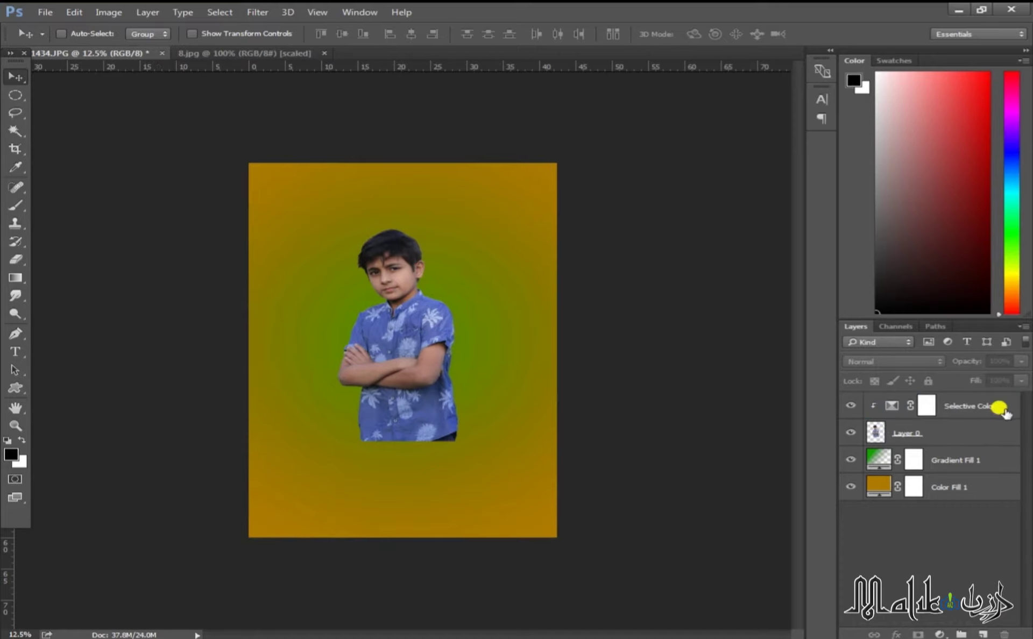
- Draw a black custom-shape triangle over the boy's torso, above the Selective Color layer
click(987, 406)
click(15, 387)
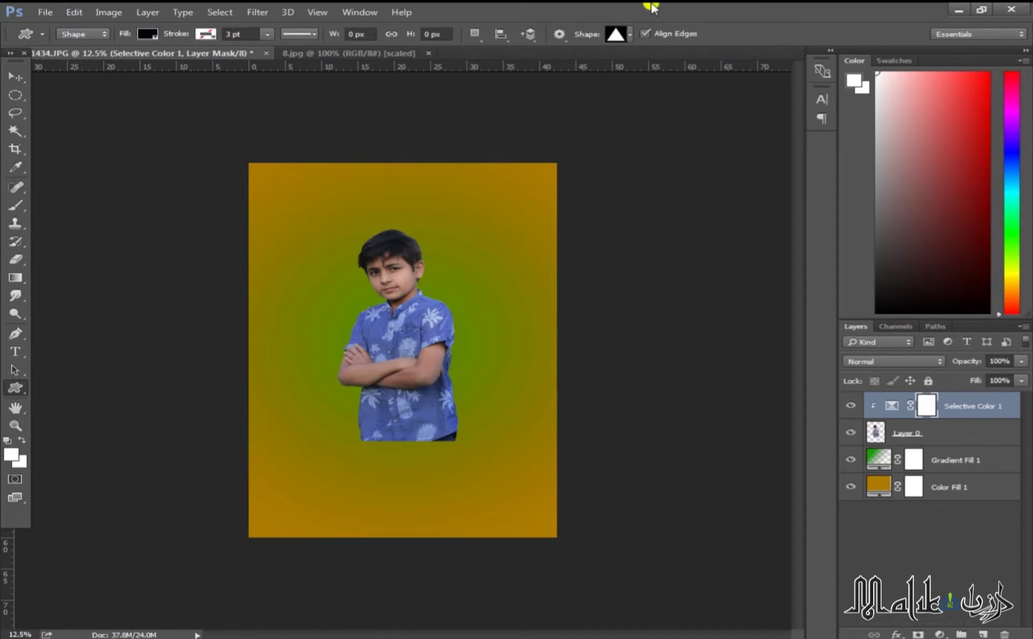
drag(324, 292, 490, 440)
key(v)
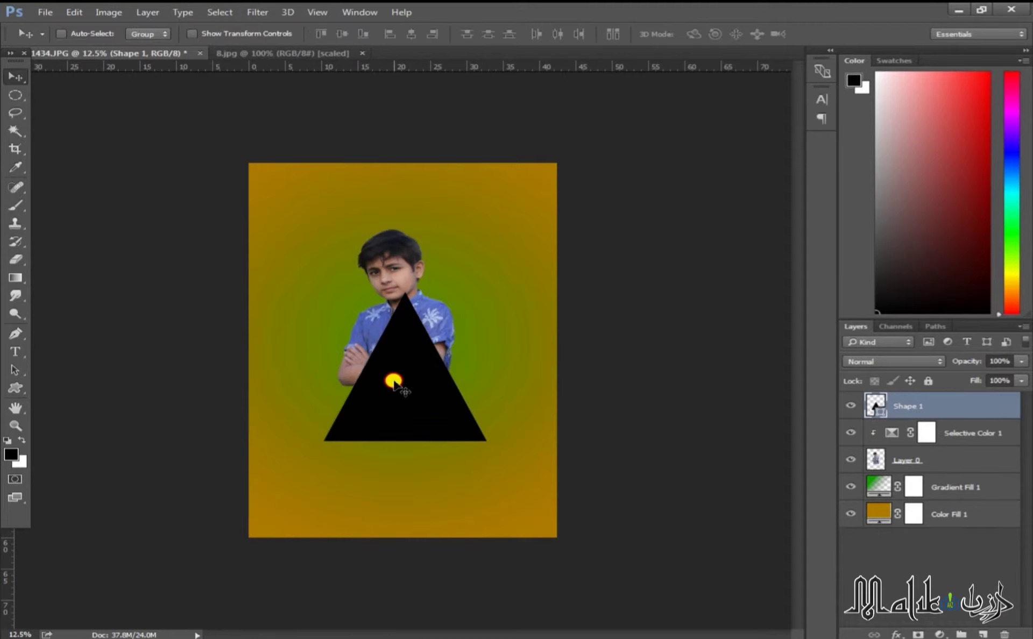
- Flip the triangle vertically so it points down, scale it down slightly and place it over the boy's torso
drag(392, 382, 391, 349)
key(ctrl+t)
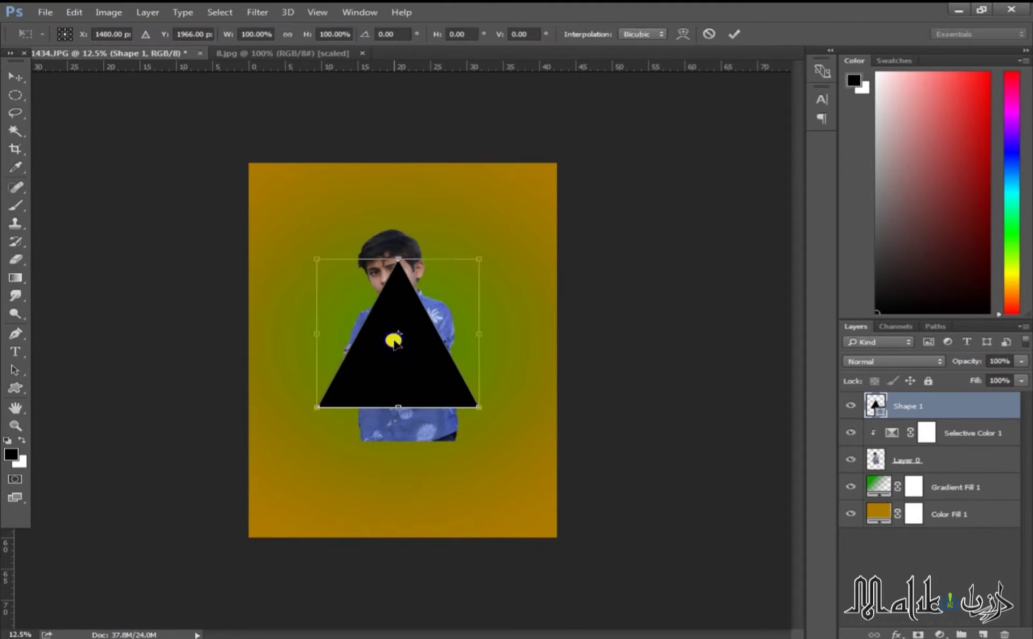
right_click(385, 333)
click(427, 565)
drag(413, 273, 423, 321)
mouse_move(478, 453)
mouse_down()
mouse_move(489, 459)
mouse_move(467, 442)
mouse_up()
double_click(439, 388)
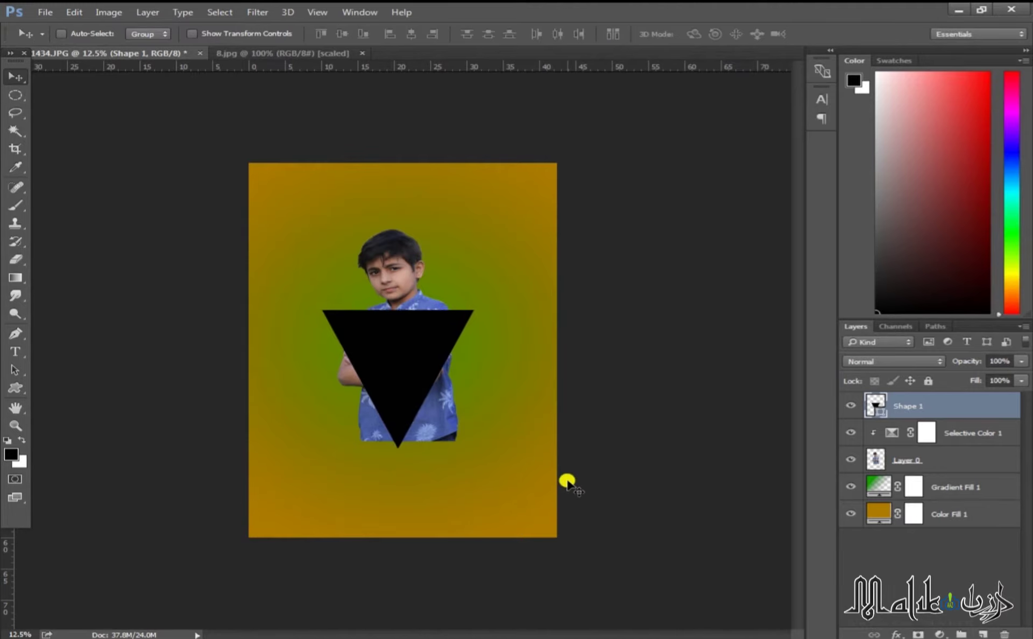
- Apply a Color Overlay to the triangle using the blue 41538b sampled from the boy's shirt
double_click(961, 408)
drag(438, 108, 750, 117)
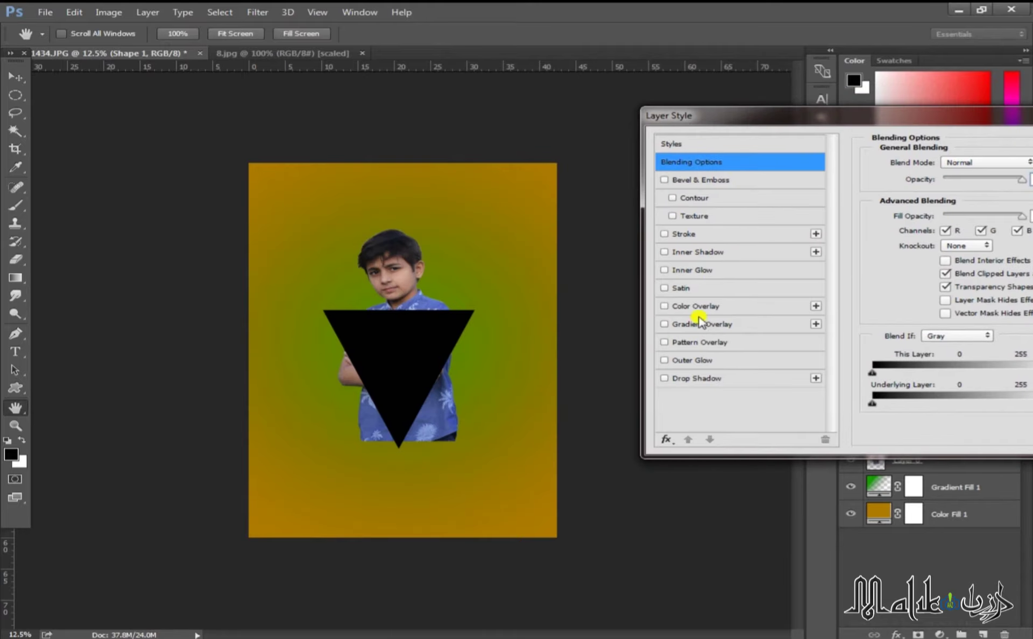
click(767, 307)
click(1024, 165)
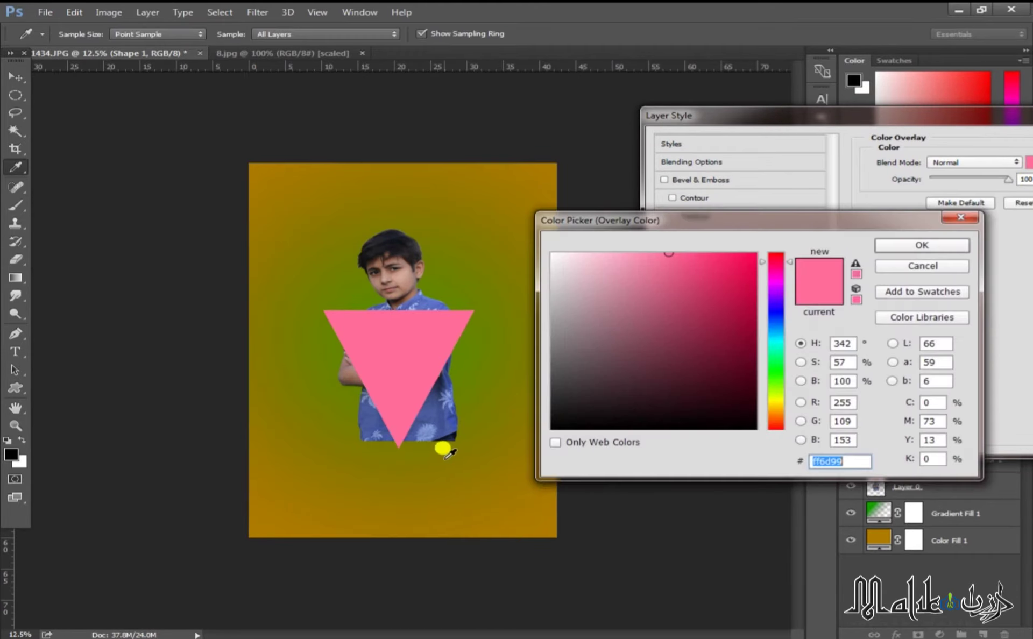
click(434, 397)
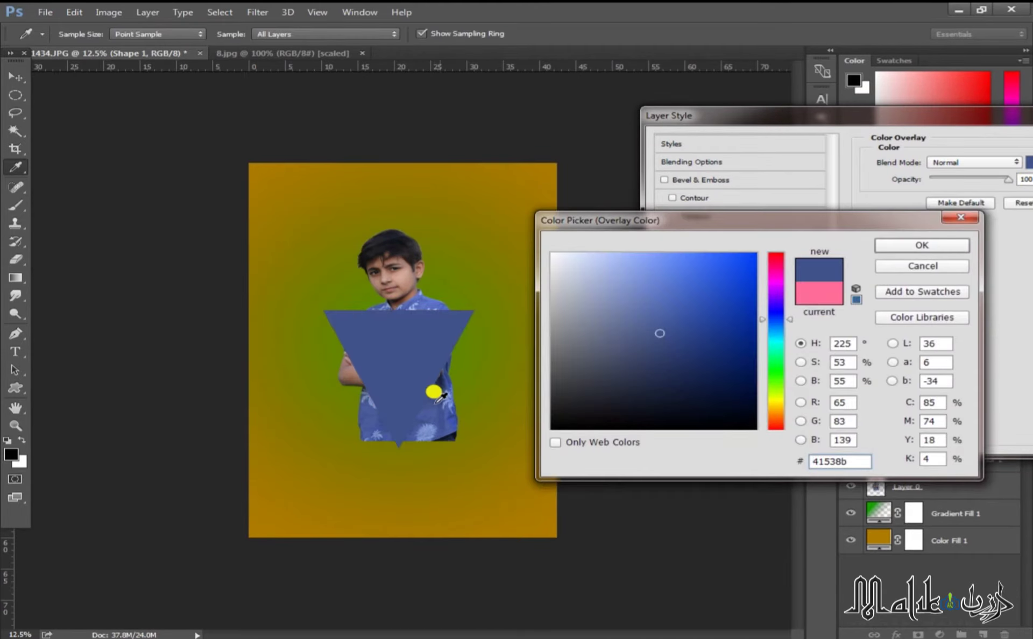
click(922, 245)
drag(922, 115, 693, 104)
click(936, 124)
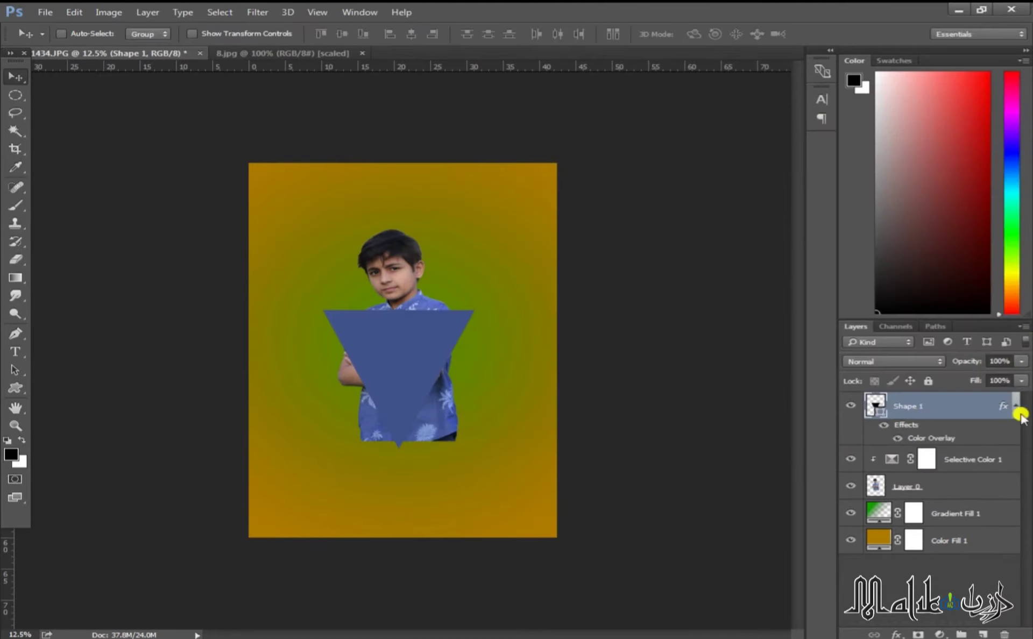
- Collapse the triangle layer's effects list and move the layer directly below the boy's layer
click(1018, 414)
drag(945, 401, 942, 466)
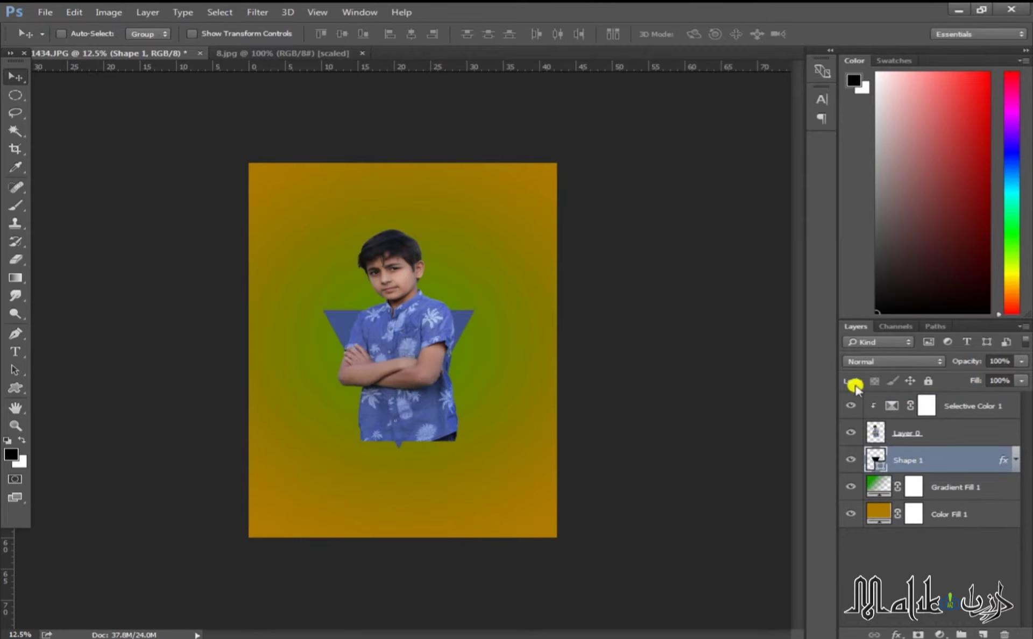
- Scale the boy's layer down to about 91.5% and reposition it centred over the triangle
click(950, 431)
key(ctrl+t)
mouse_move(452, 431)
mouse_down()
mouse_move(438, 429)
mouse_move(432, 407)
mouse_move(424, 417)
mouse_move(446, 432)
mouse_up()
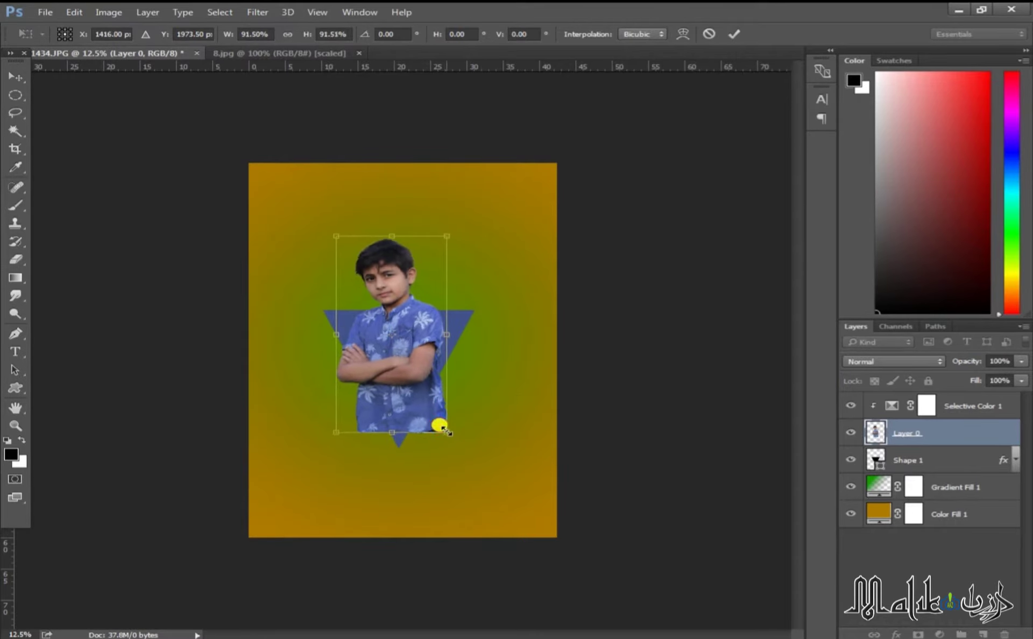
key(Return)
mouse_move(412, 380)
mouse_down()
mouse_move(422, 371)
mouse_move(421, 387)
mouse_up()
- Stretch the triangle to about 150% width and 107% height, with its tip at the shirt's hem and its upper edge across the boy's chin
click(925, 459)
key(ctrl+t)
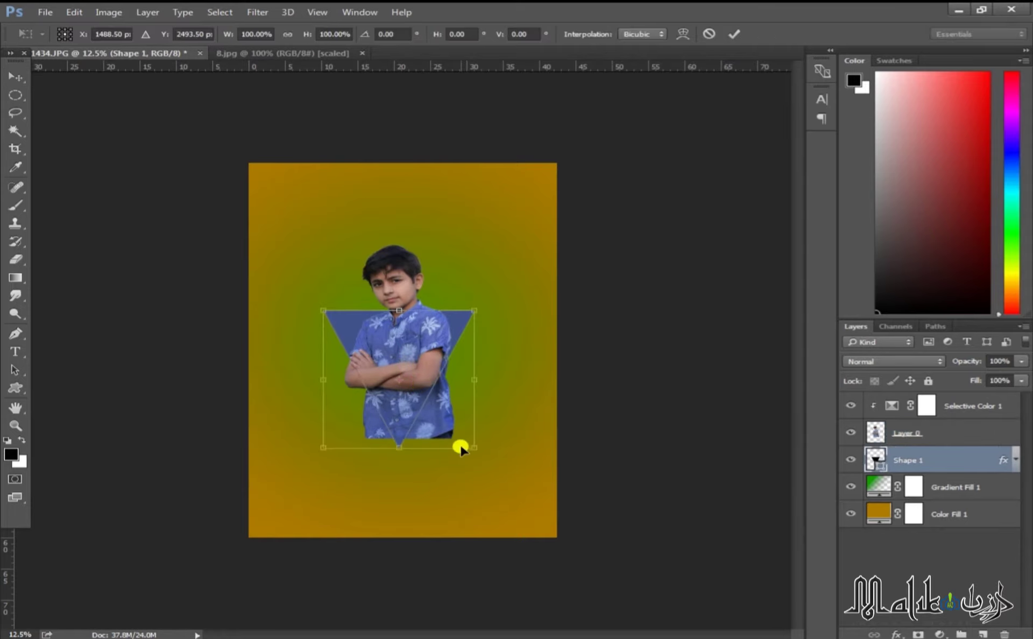
drag(474, 445, 466, 438)
drag(466, 380, 496, 380)
drag(403, 317, 399, 296)
drag(414, 397, 411, 389)
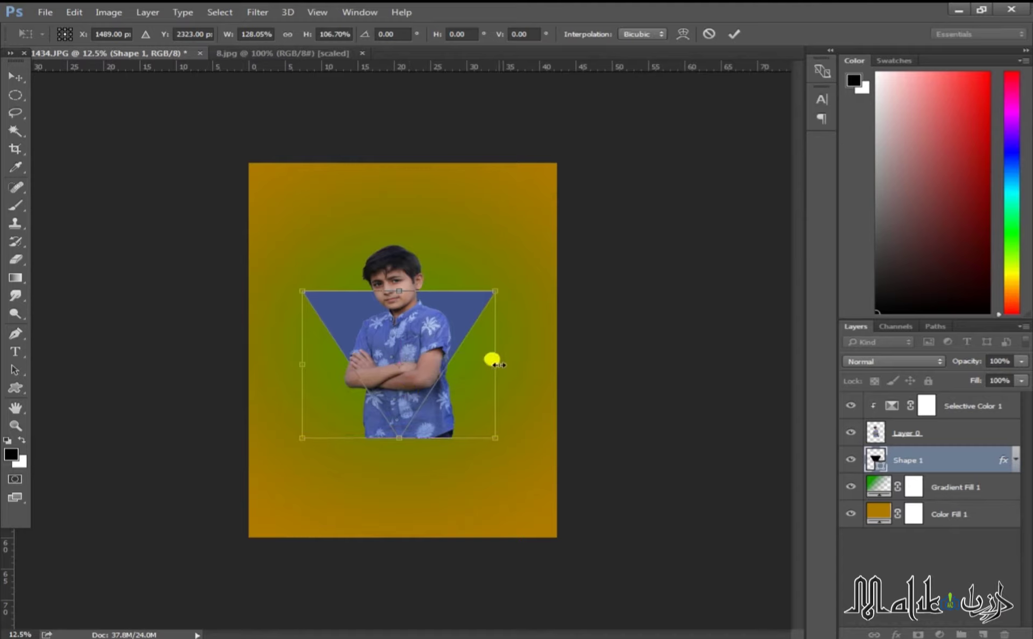
drag(500, 364, 513, 364)
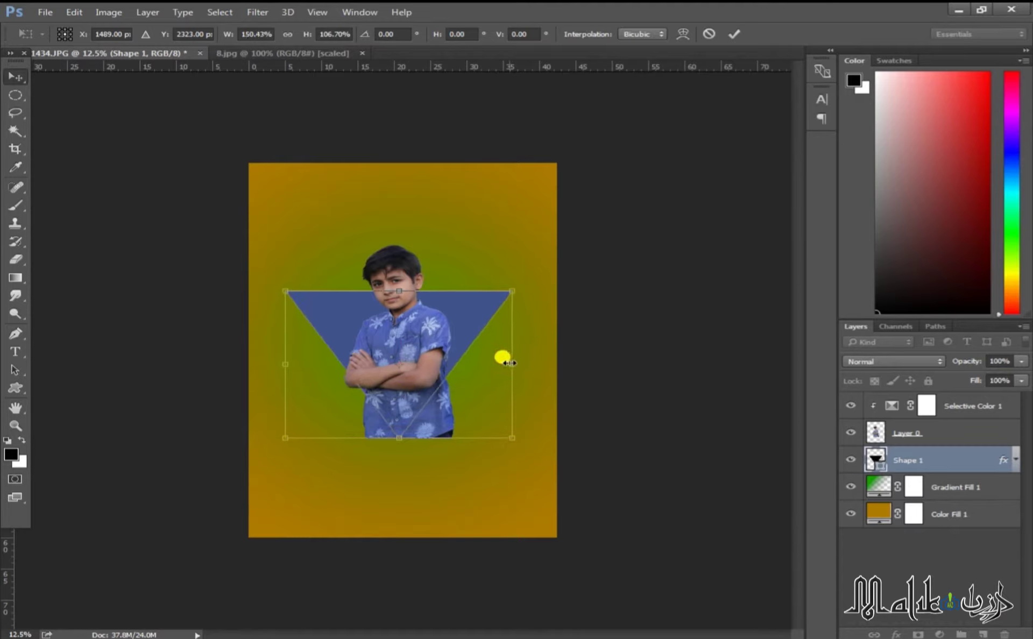
key(Return)
- Add a layer mask to the boy's layer, load the triangle's outline as a selection and invert it
click(871, 434)
ctrl+click(876, 460)
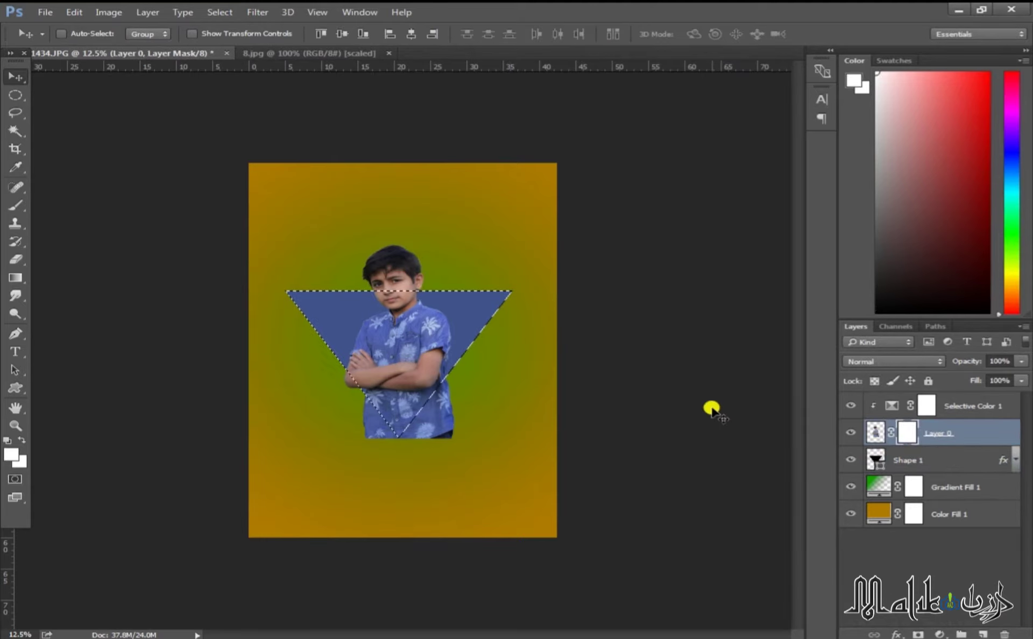
key(ctrl+shift+i)
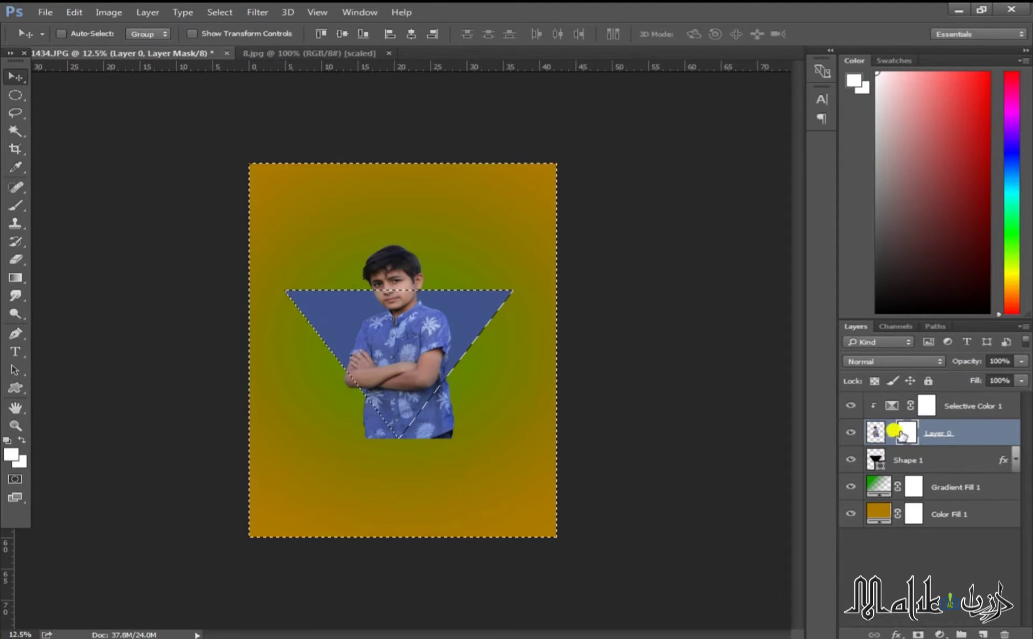
- Paint black on the boy's mask with a hard round 1000 px brush to hide the lower body outside the triangle
click(15, 205)
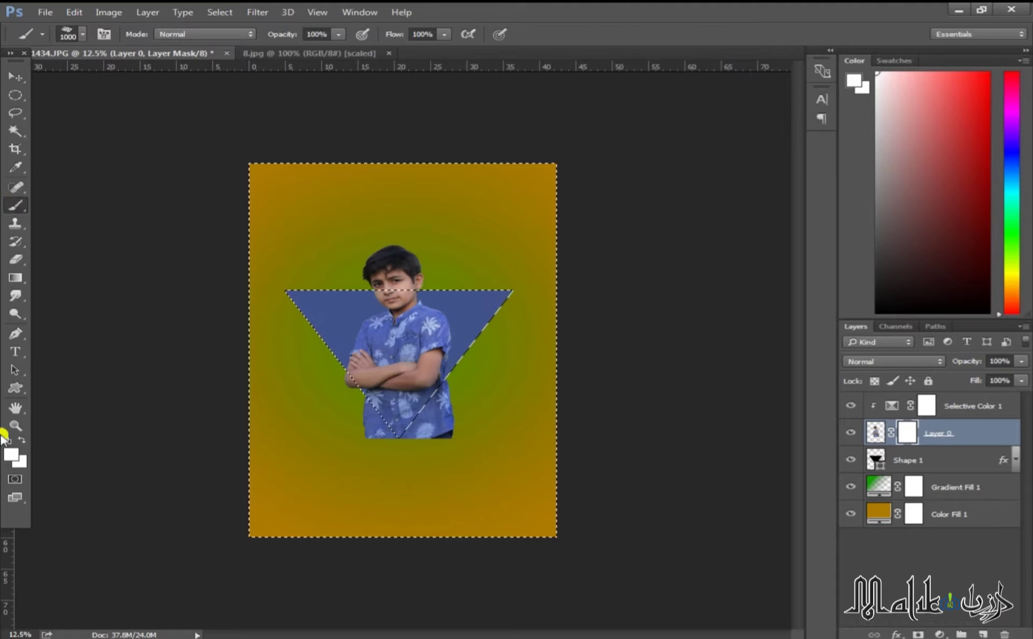
click(11, 455)
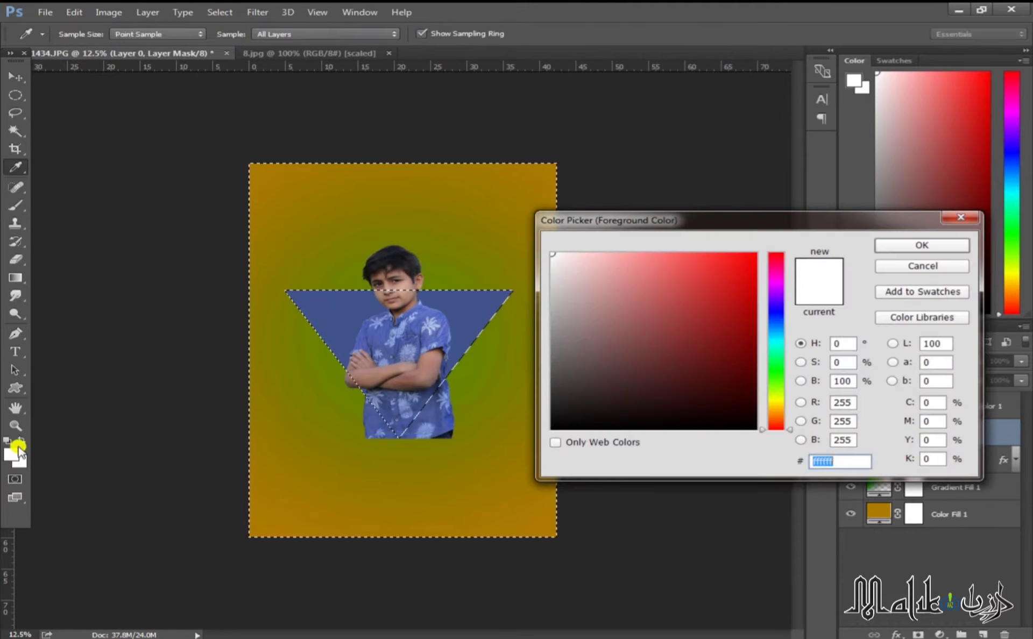
click(885, 266)
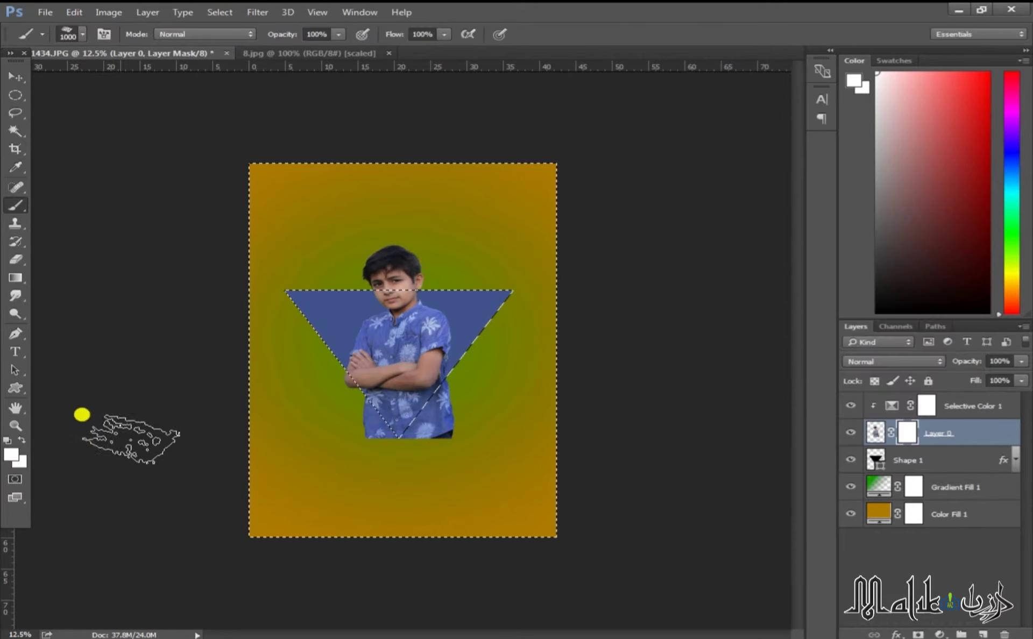
click(11, 440)
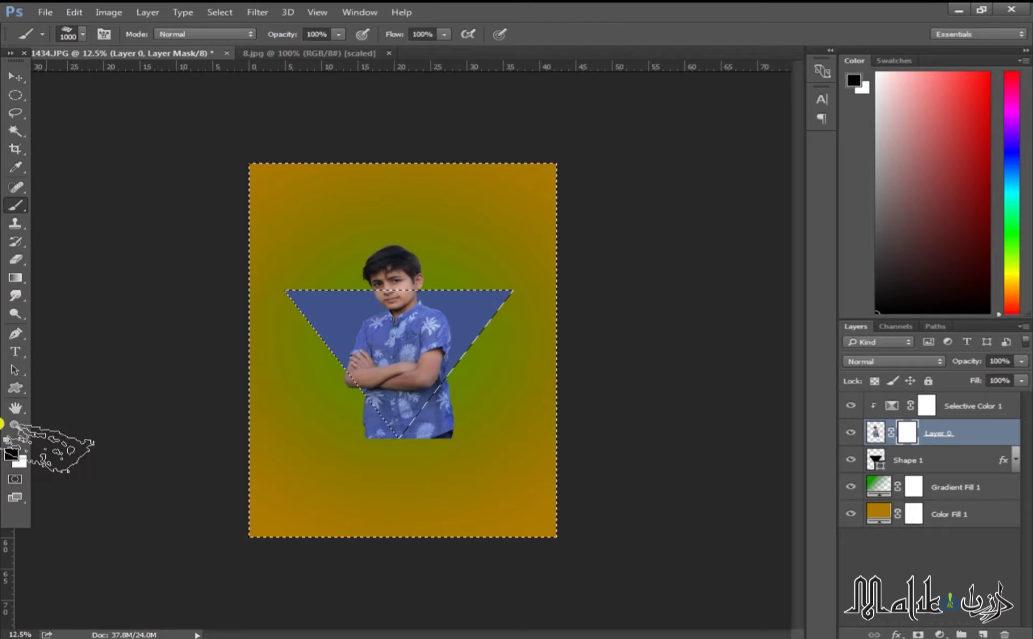
click(76, 34)
double_click(198, 178)
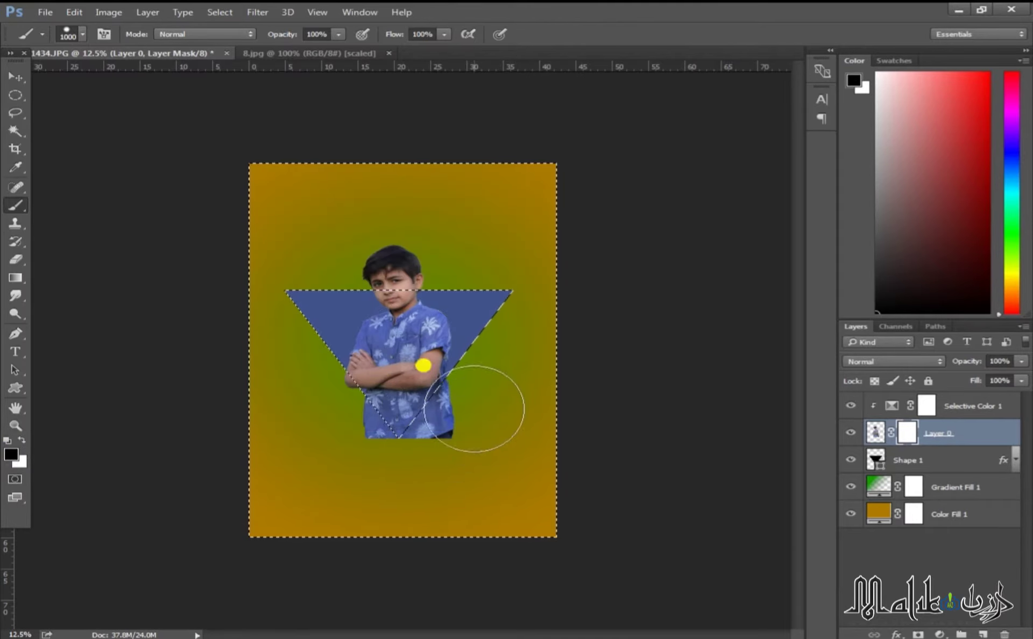
mouse_move(345, 467)
mouse_down()
mouse_move(414, 474)
mouse_move(390, 466)
mouse_move(480, 402)
mouse_move(421, 455)
mouse_move(363, 460)
mouse_move(353, 436)
mouse_up()
- Deselect the area outside the triangle and return to the Move tool
click(15, 131)
right_click(405, 269)
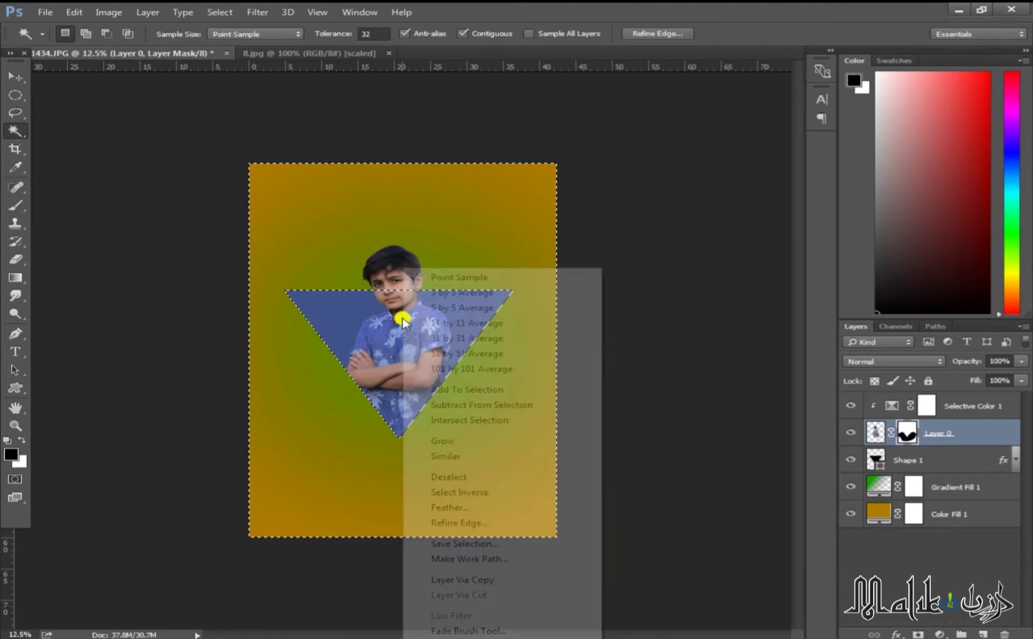
click(447, 477)
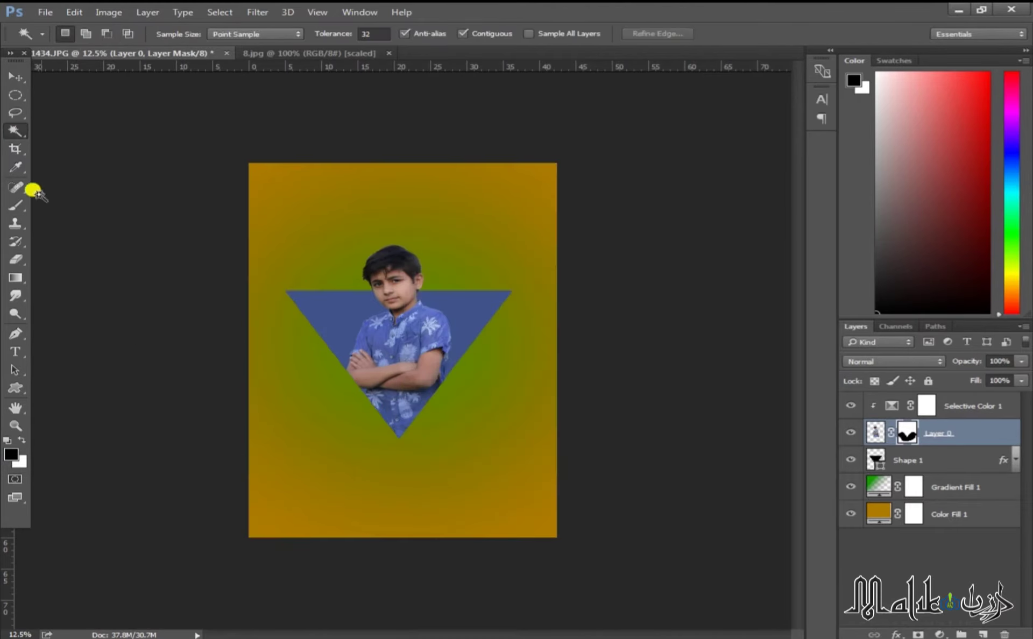
click(14, 79)
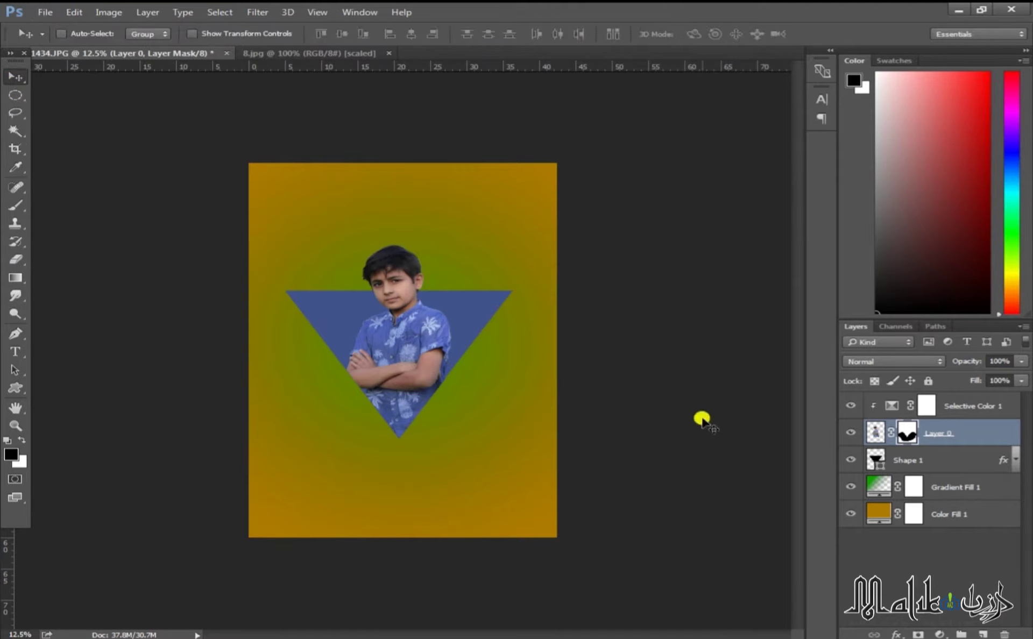
- Duplicate the triangle layer as Shape 1 copy within the same document
click(969, 462)
right_click(965, 459)
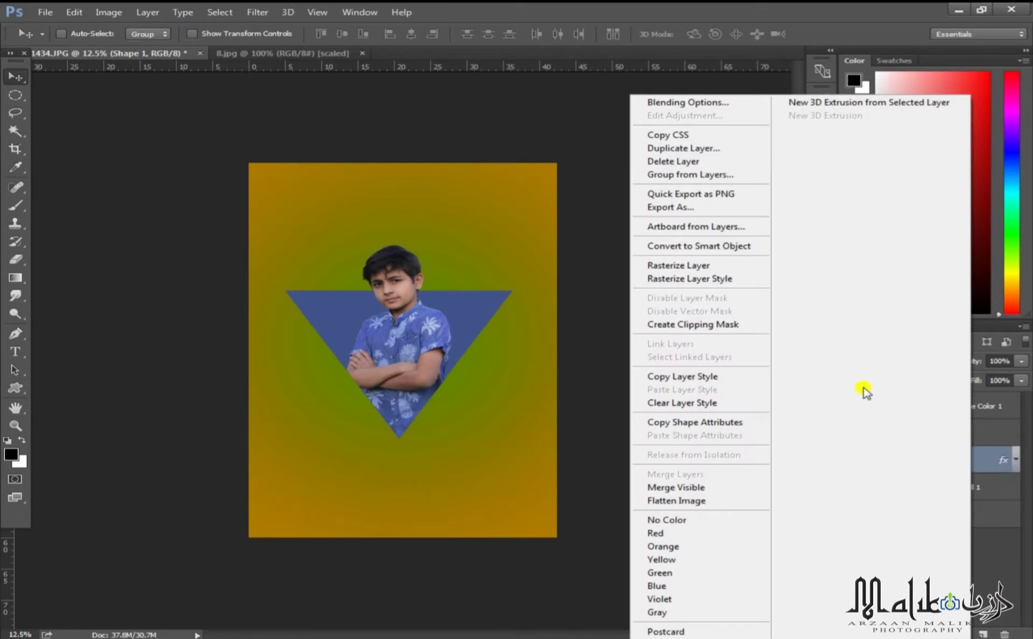
click(676, 155)
click(654, 202)
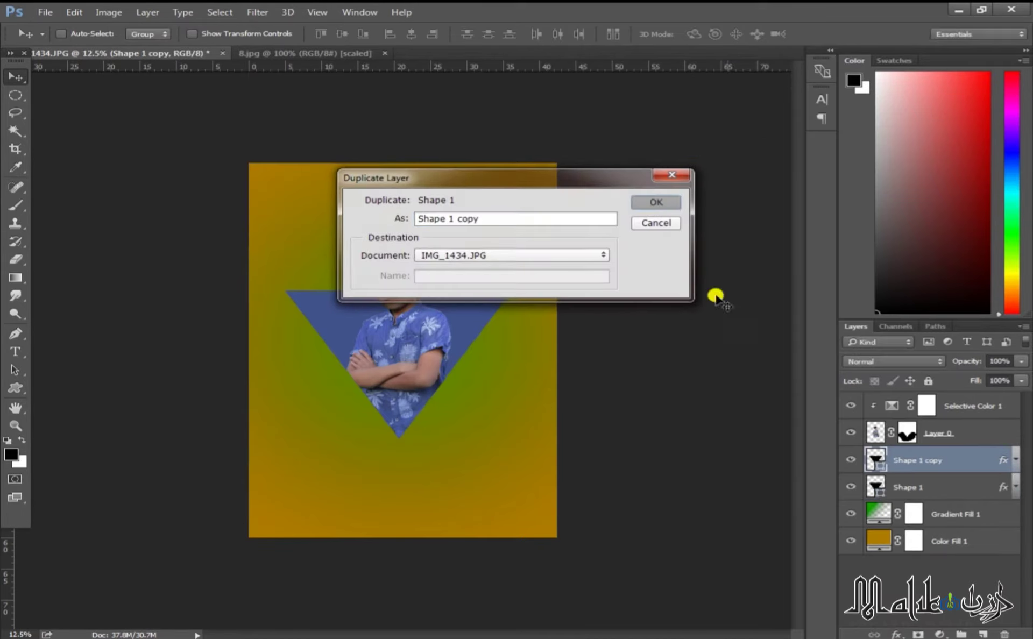
- Enlarge the lower triangle, Shape 1, to about 113% width and 108% height, keeping its tip aligned with the copy's tip
click(939, 486)
key(ctrl+t)
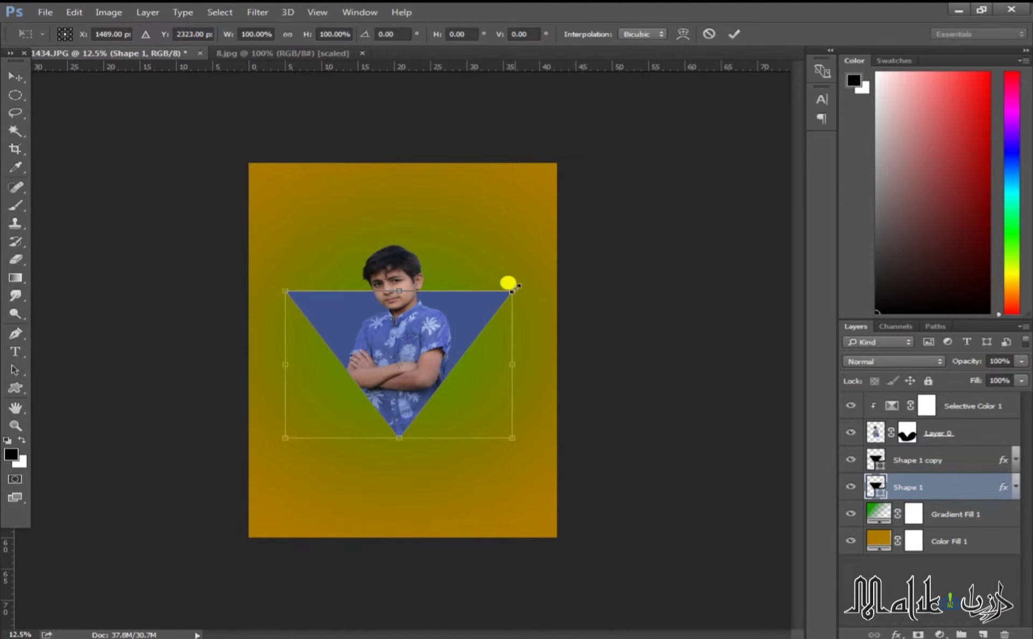
drag(512, 291, 530, 277)
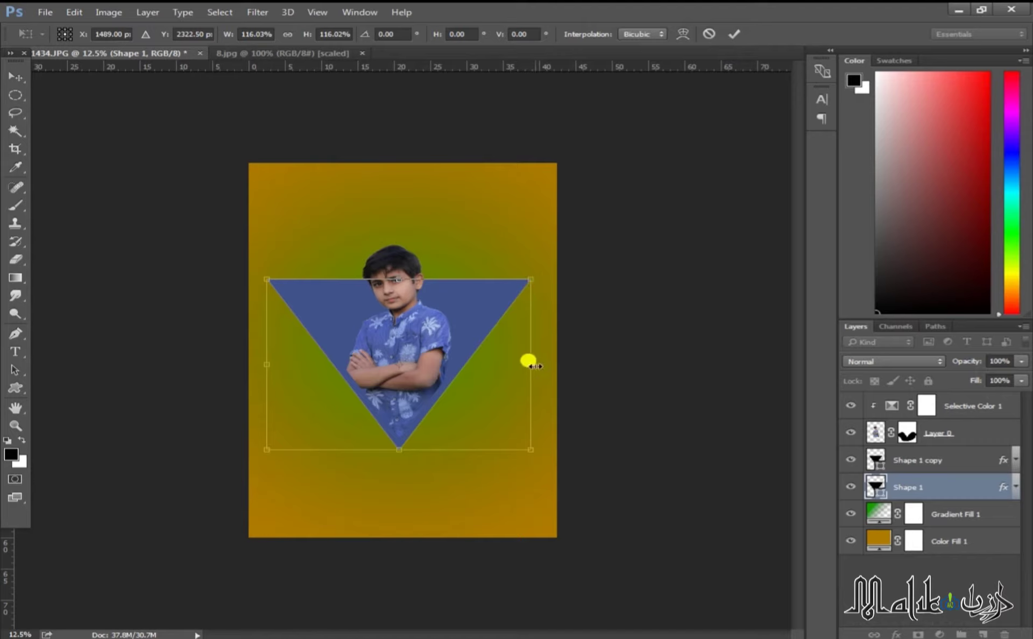
mouse_move(533, 365)
mouse_down()
mouse_move(523, 356)
mouse_move(532, 357)
mouse_up()
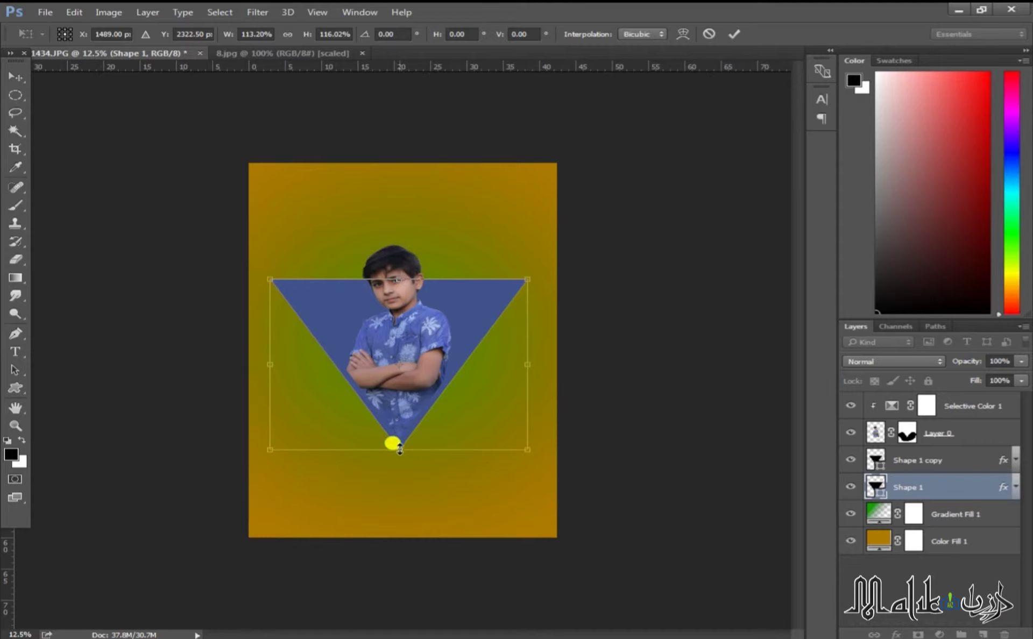
drag(399, 450, 405, 441)
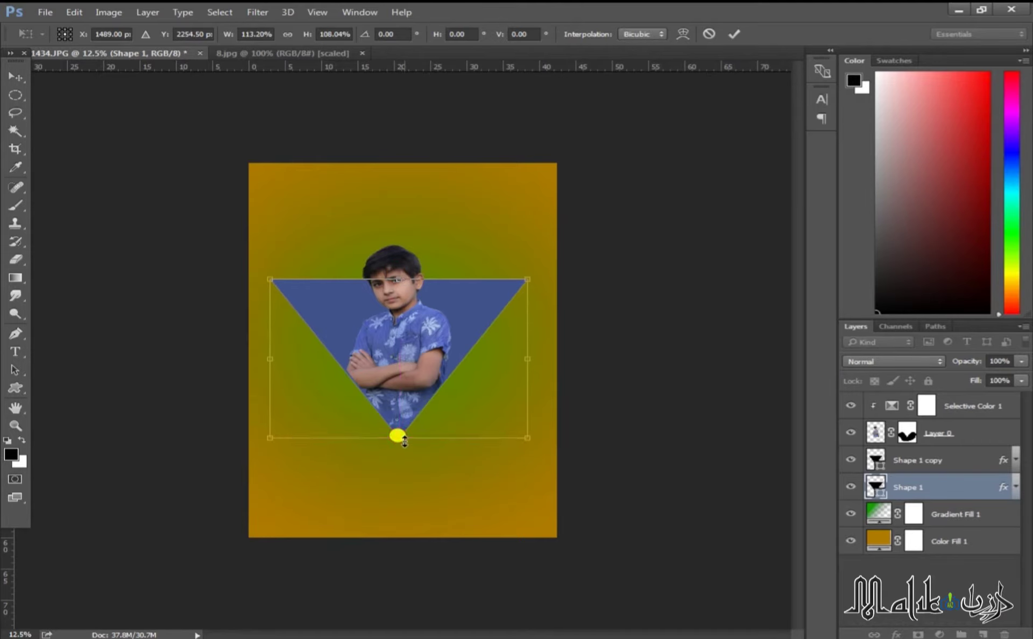
key(Return)
- Change the Color Overlay of the larger Shape 1 triangle to the light blue 8d9cd3
click(941, 461)
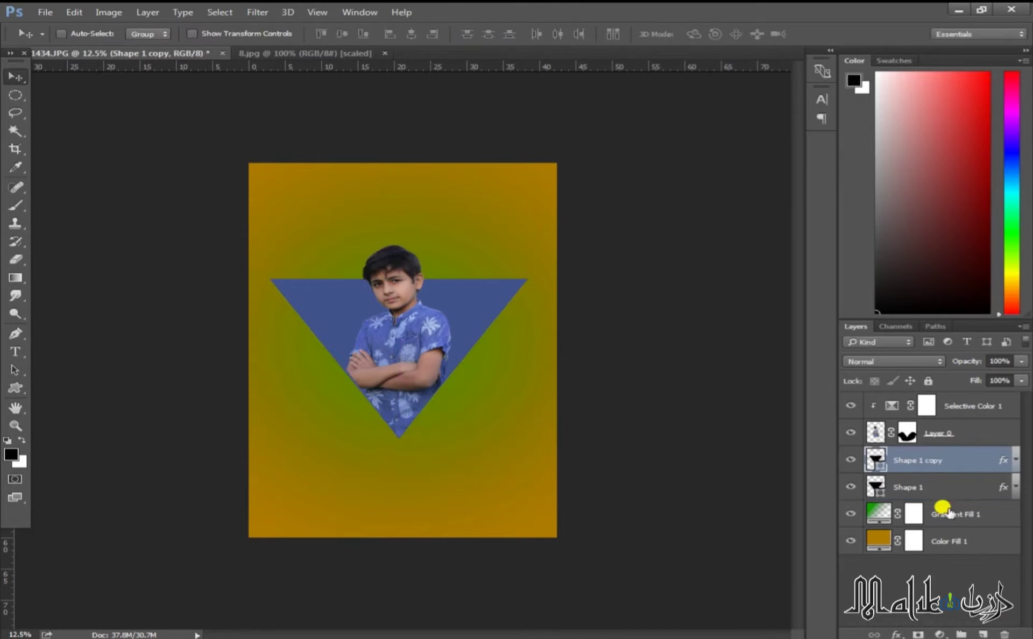
click(944, 514)
click(969, 487)
click(1016, 487)
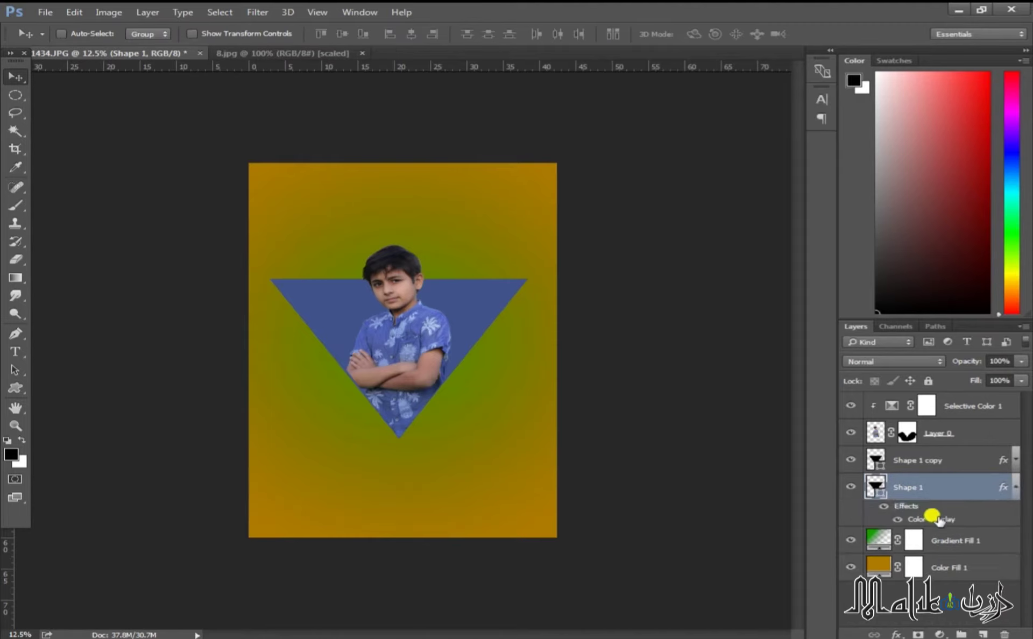
double_click(905, 506)
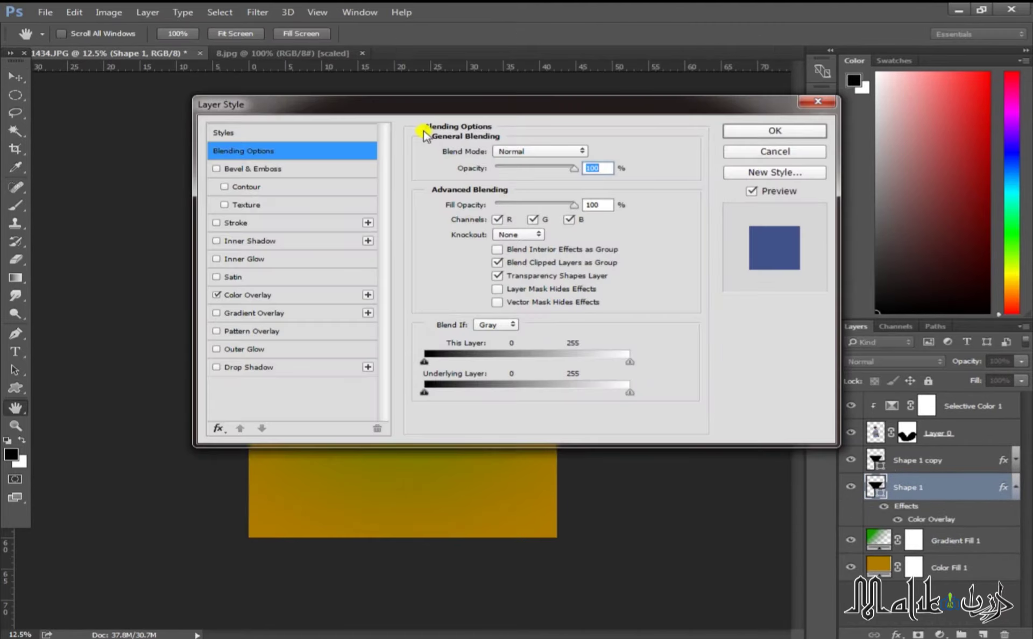
drag(430, 110, 775, 115)
click(640, 308)
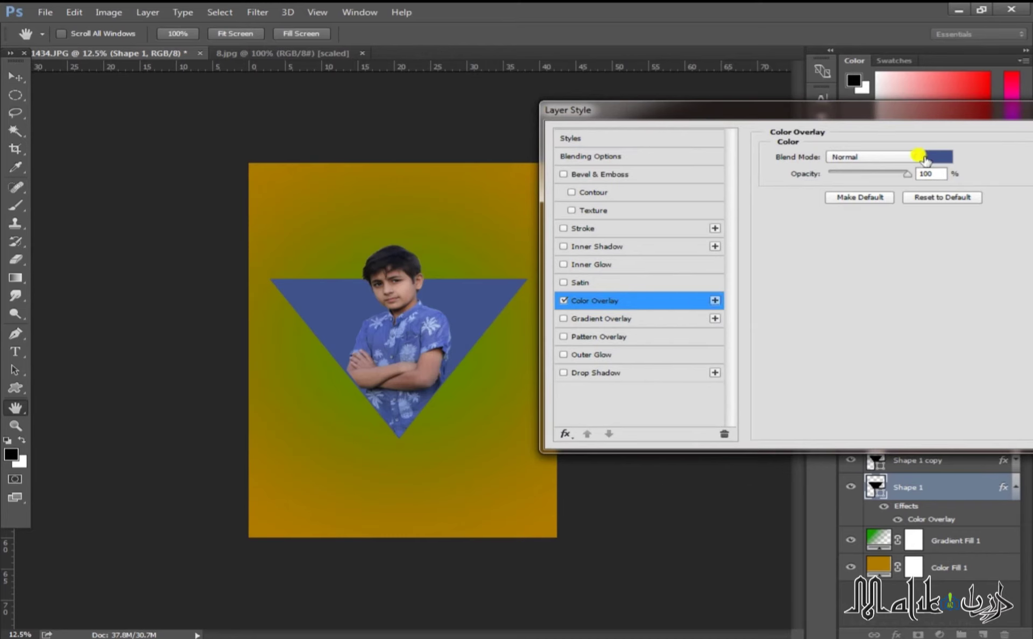
click(928, 158)
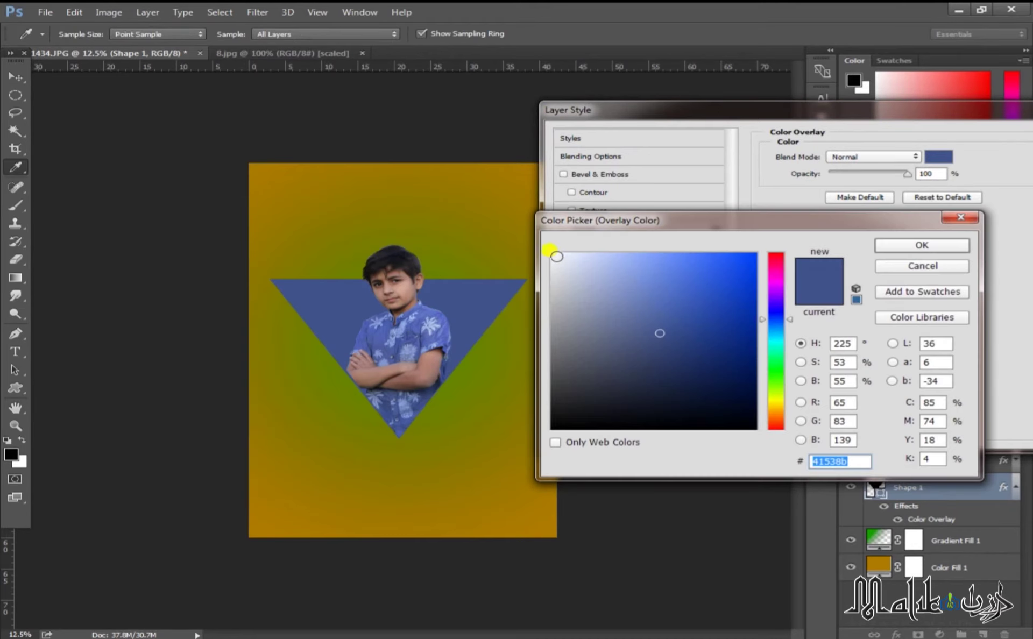
click(562, 258)
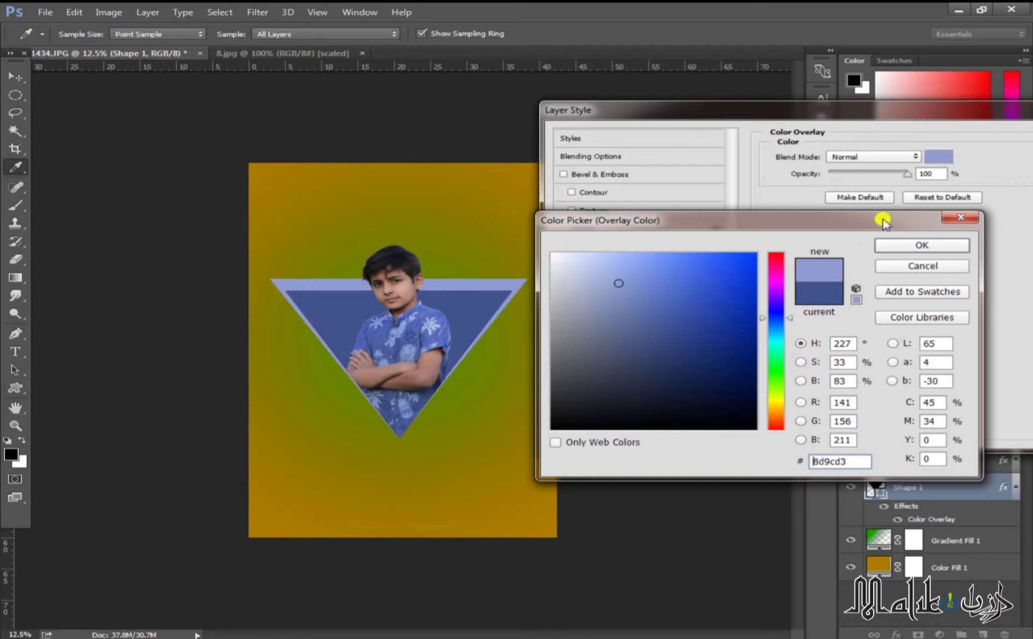
click(935, 243)
drag(909, 119, 748, 98)
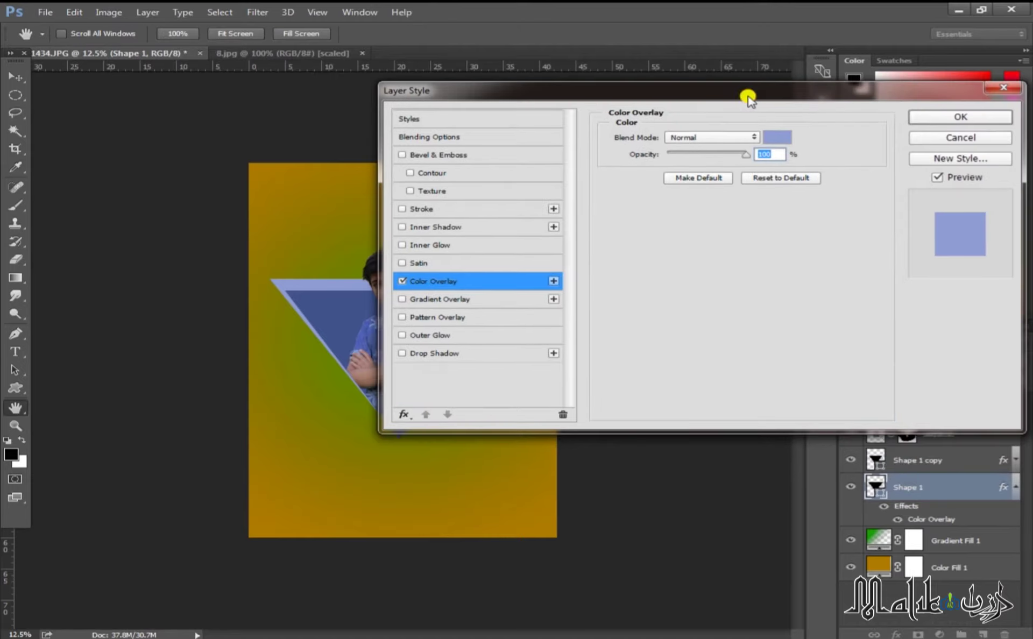
click(939, 118)
- Add a new empty layer between the larger light-blue triangle and its copy
key(ctrl+plus)
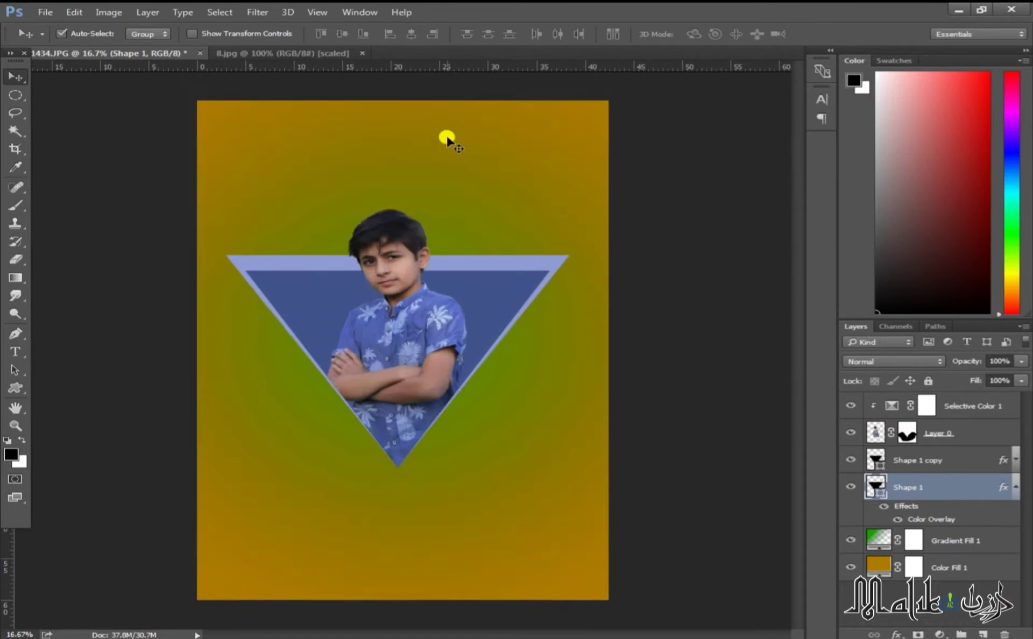
key(ctrl+plus)
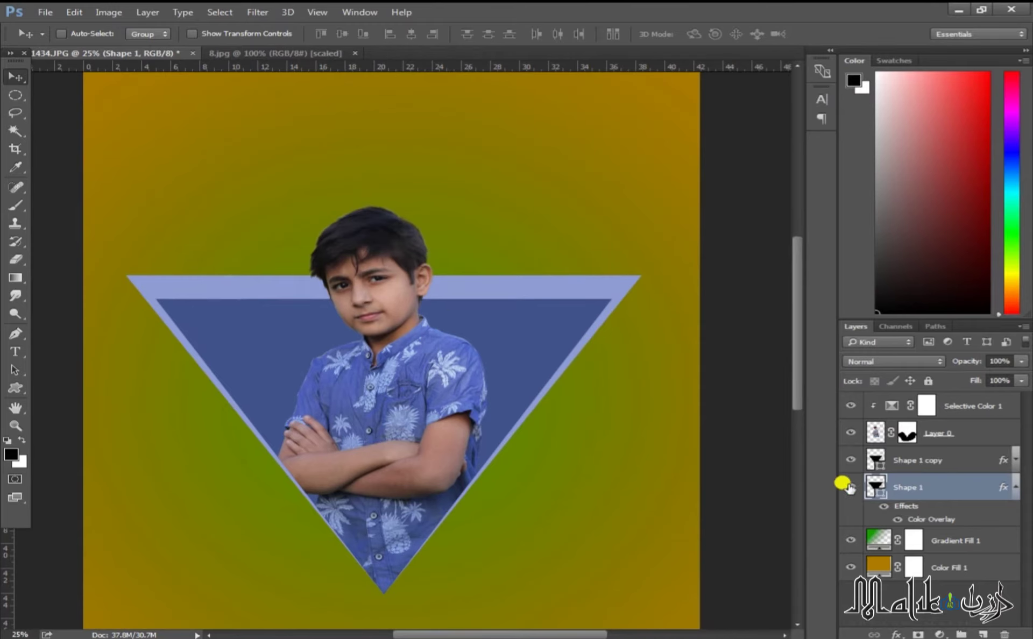
click(980, 634)
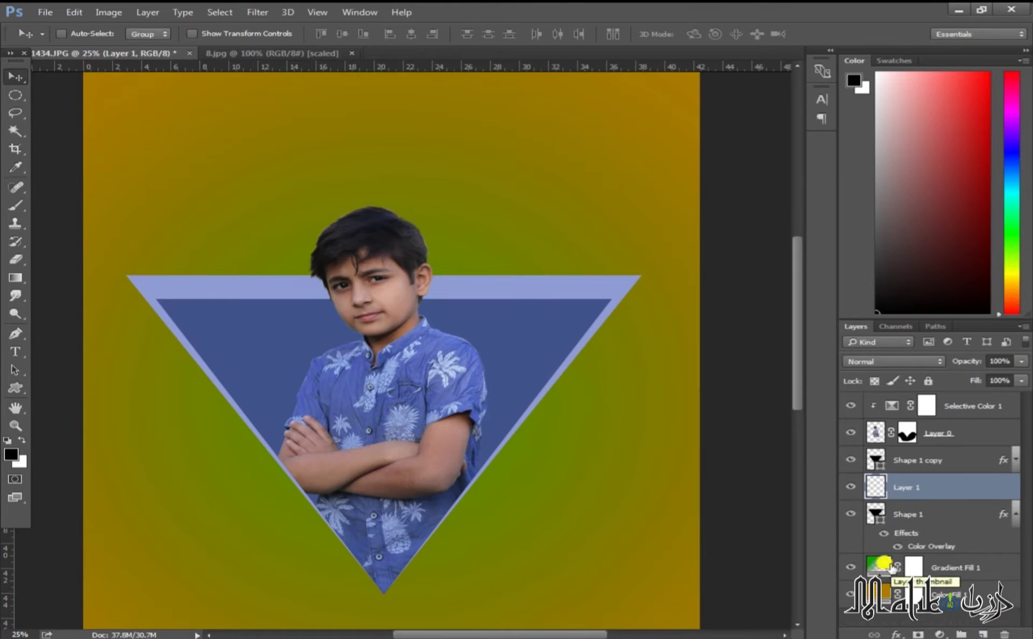
- Activate the Brush tool and set the foreground color to pure black, 000000
key(b)
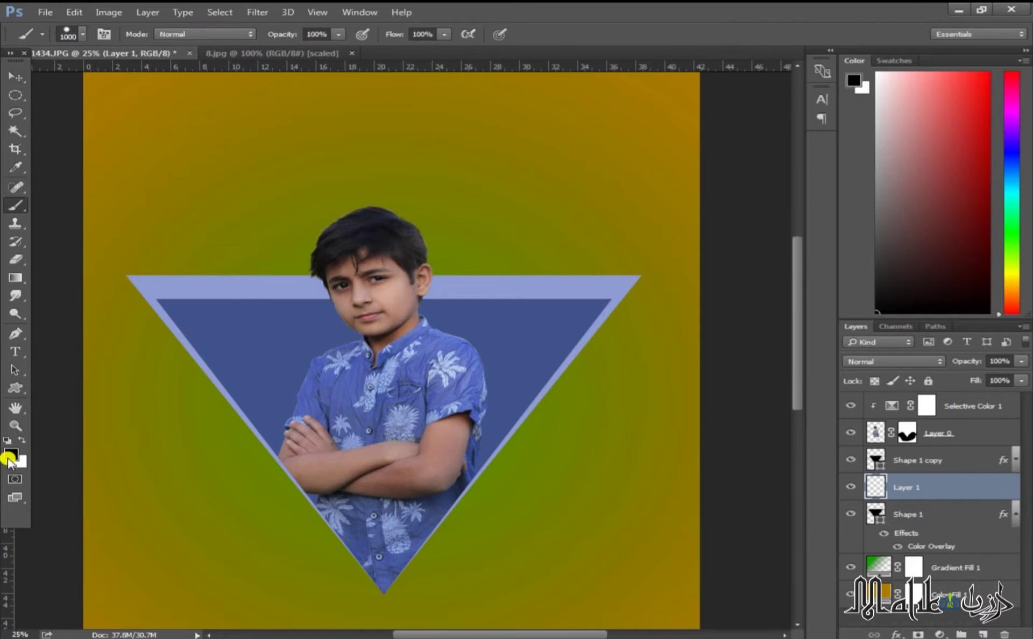
click(9, 457)
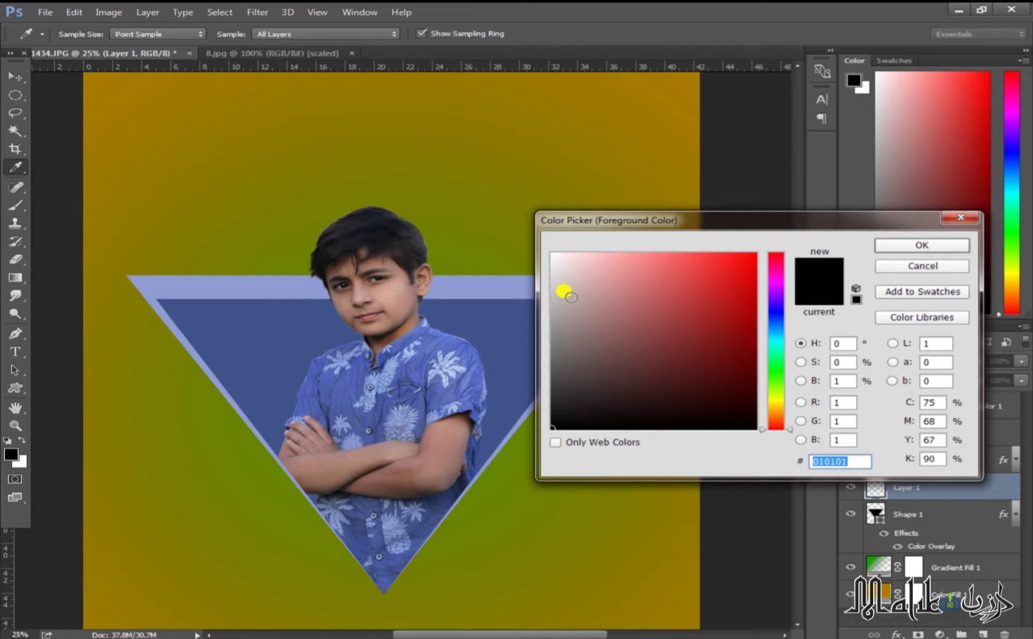
click(739, 414)
click(907, 245)
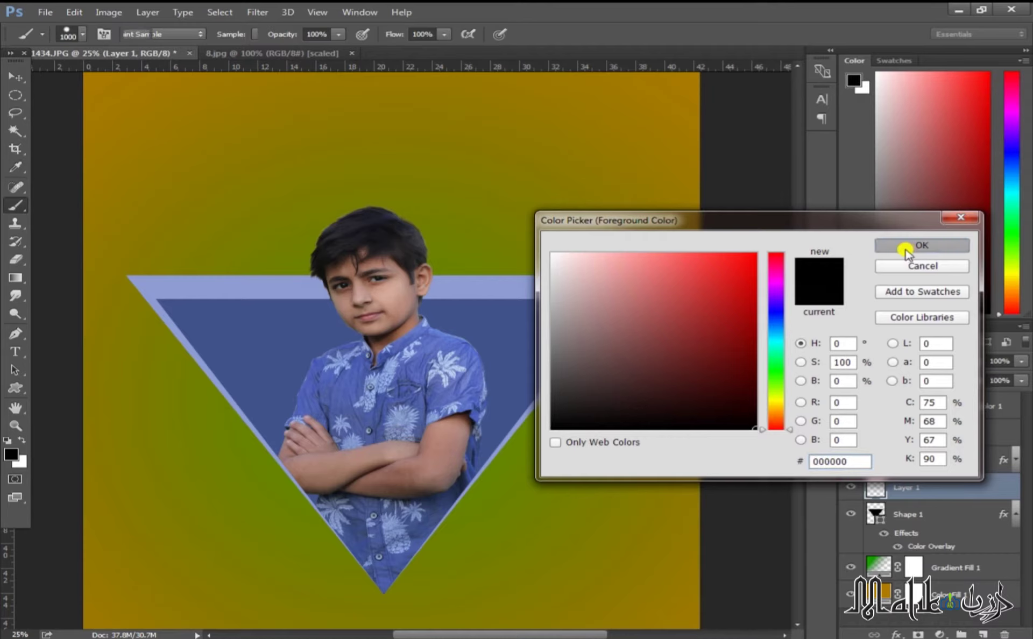
- Switch to a soft round brush tip and set its size to about 250 px
key(bracketleft)
key(bracketleft)
key(bracketleft)
key(bracketleft)
key(bracketleft)
key(bracketleft)
key(bracketleft)
key(bracketleft)
key(bracketleft)
key(bracketleft)
key(bracketleft)
key(bracketleft)
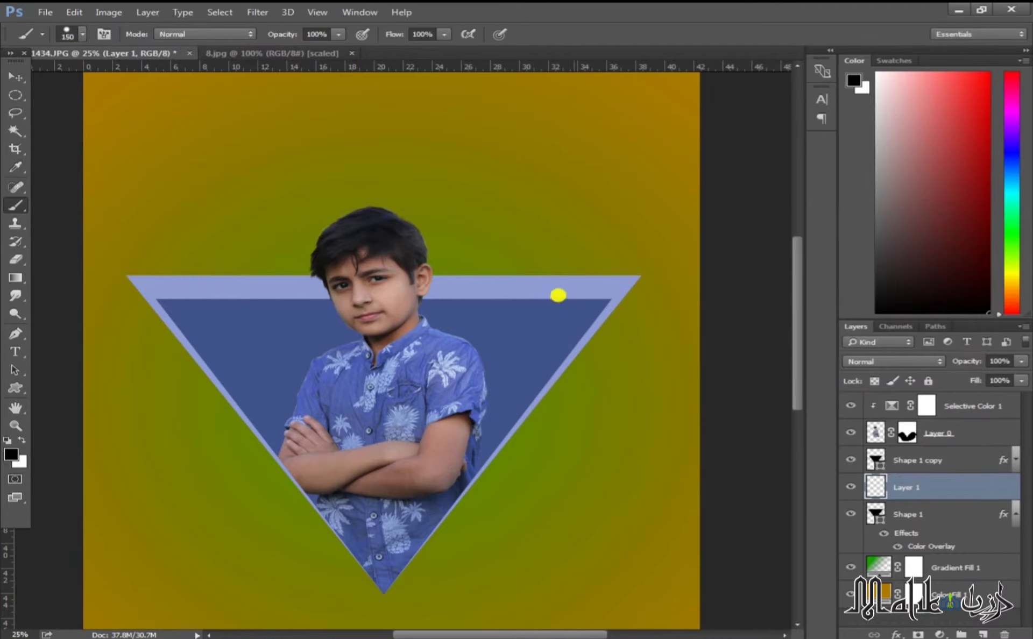
key(bracketright)
click(82, 34)
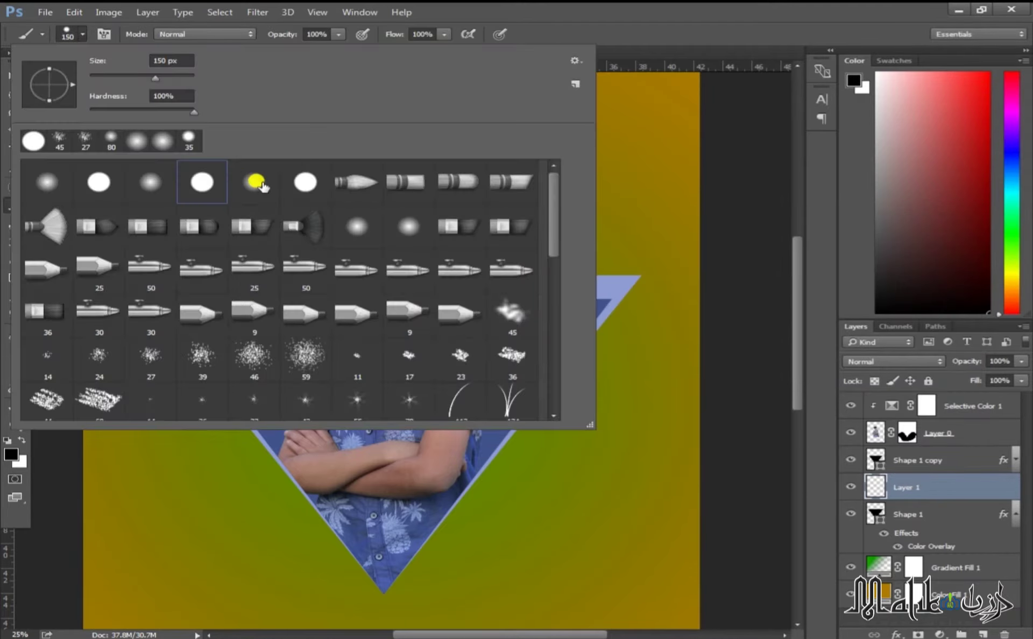
key(bracketright)
key(Return)
key(bracketright)
key(bracketright)
key(bracketright)
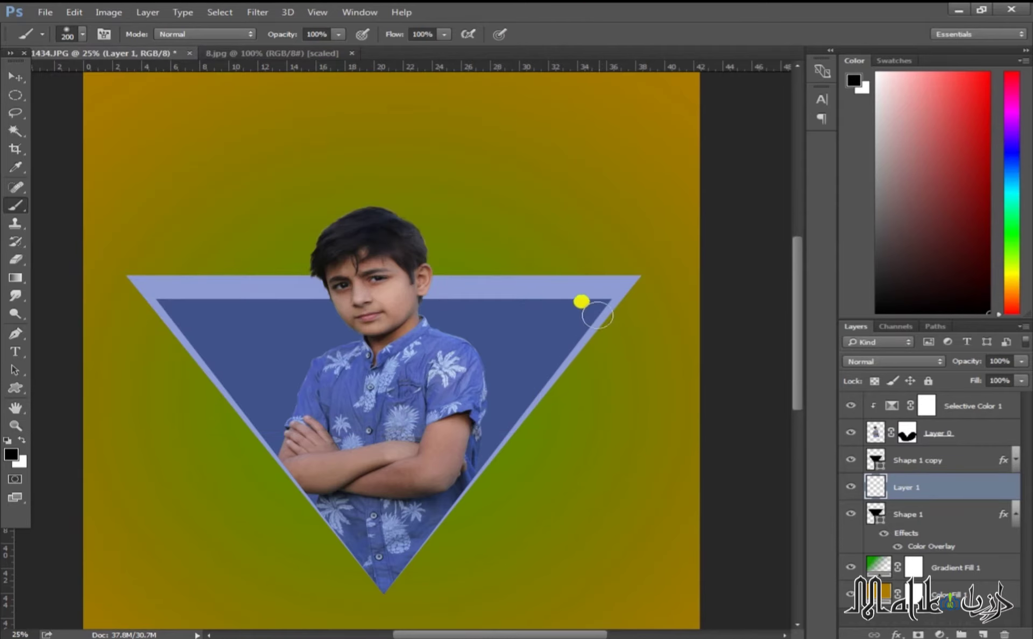
- Undo a trial black stroke at the inner triangle's corner and reduce the brush to 48% opacity and 36% flow
mouse_move(597, 315)
mouse_down()
mouse_move(608, 292)
mouse_move(576, 320)
mouse_up()
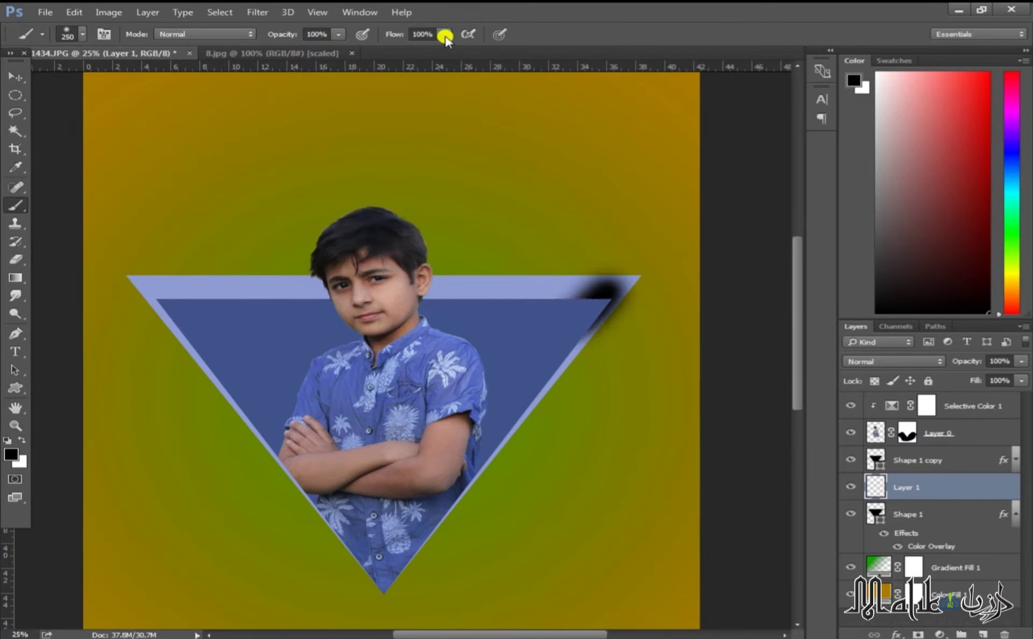
key(ctrl+z)
mouse_move(444, 34)
mouse_down()
mouse_move(405, 51)
mouse_move(295, 53)
mouse_up()
click(337, 36)
- Paint soft black shading behind the inner triangle's upper and side edges on Layer 1, and lower that layer's opacity to 79%
mouse_move(579, 275)
mouse_down()
mouse_move(575, 332)
mouse_move(536, 300)
mouse_move(222, 302)
mouse_move(141, 278)
mouse_move(565, 284)
mouse_move(399, 304)
mouse_up()
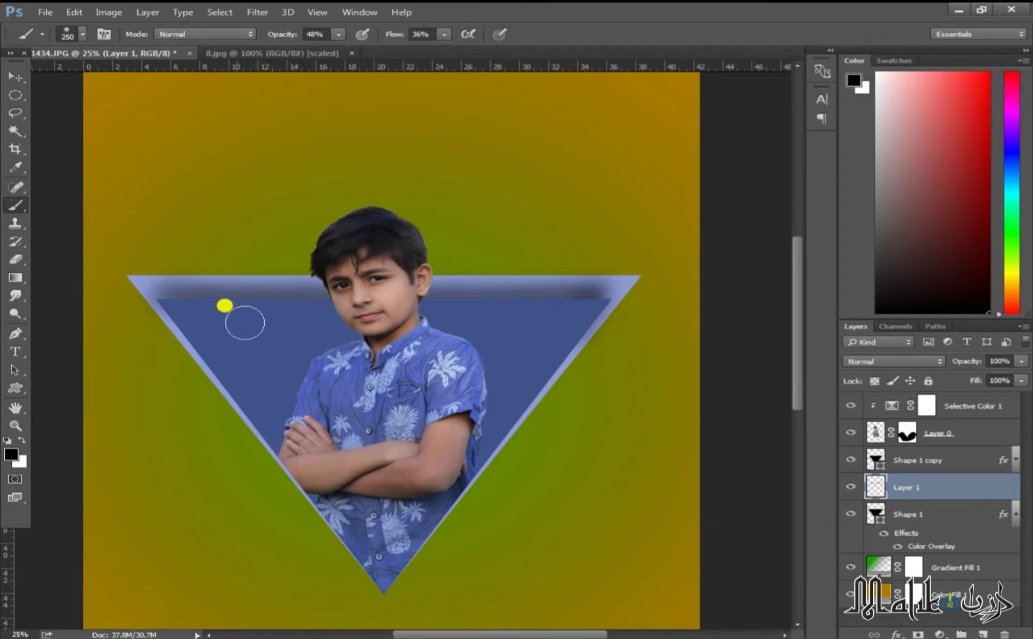
drag(166, 297, 241, 372)
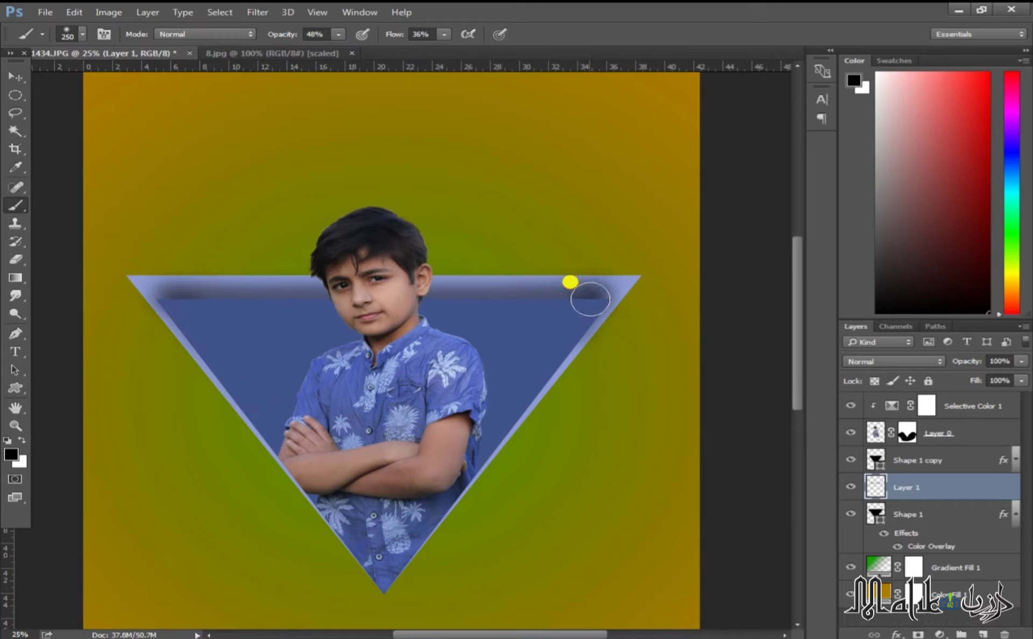
mouse_move(203, 300)
mouse_down()
mouse_move(536, 300)
mouse_move(493, 305)
mouse_up()
drag(1020, 369, 1005, 378)
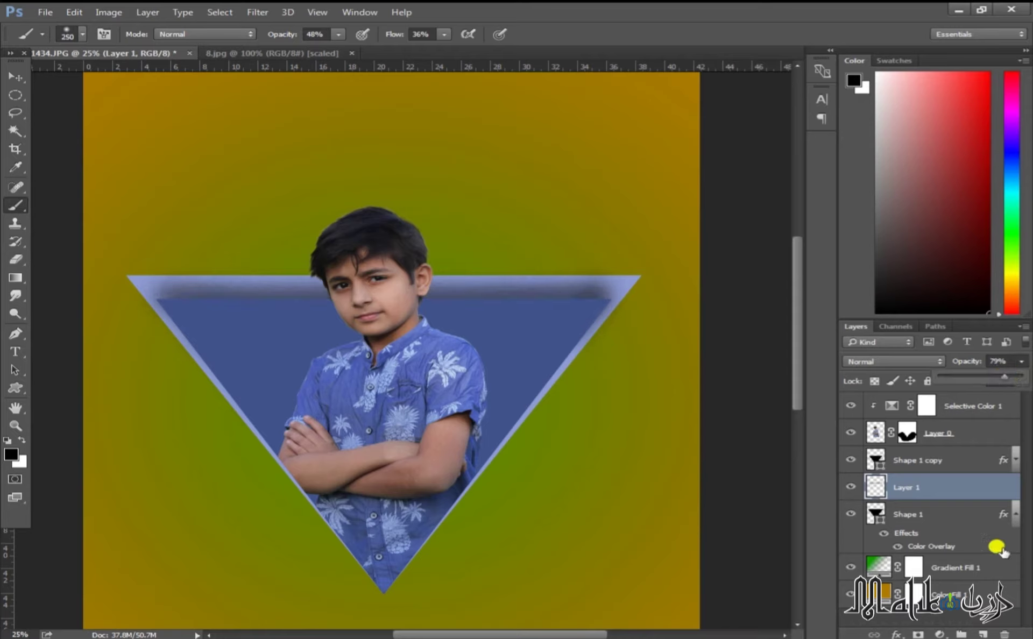
- Compare the shading with the larger triangle, Shape 1, hidden and shown, leaving it visible
click(1020, 517)
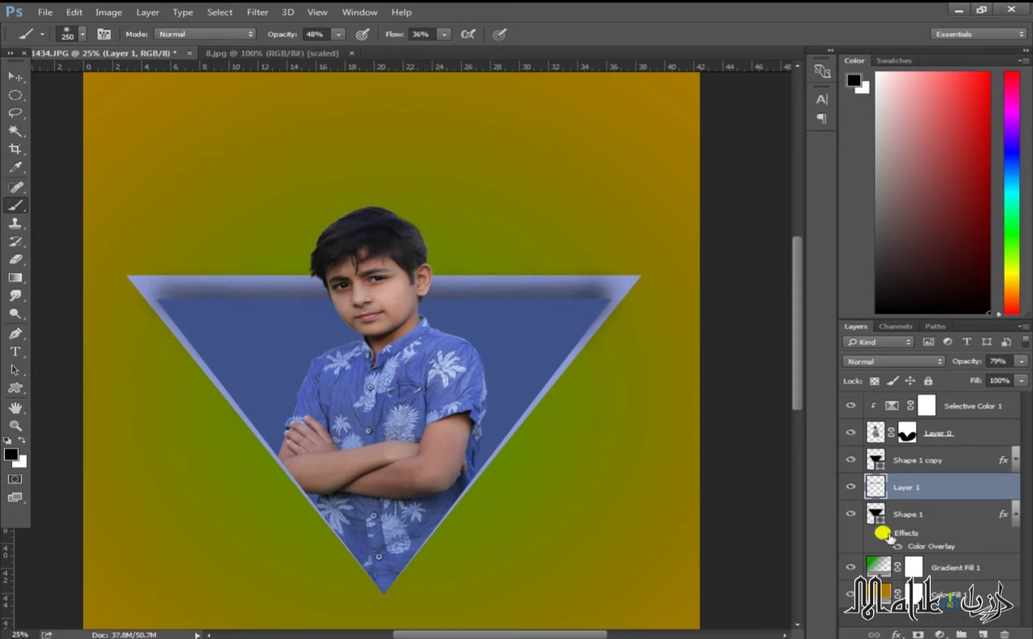
click(846, 514)
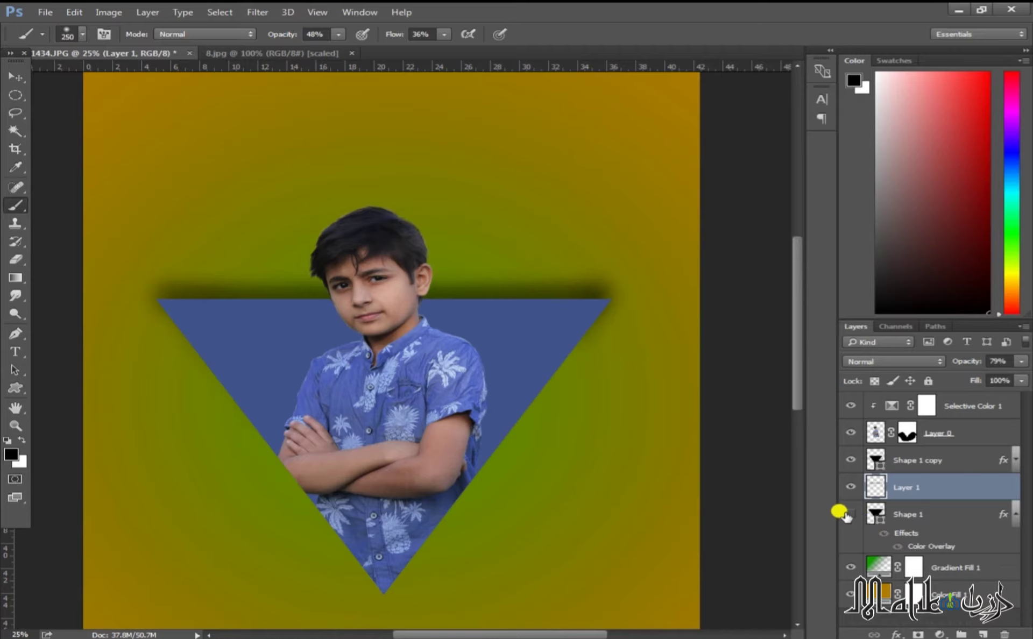
click(846, 514)
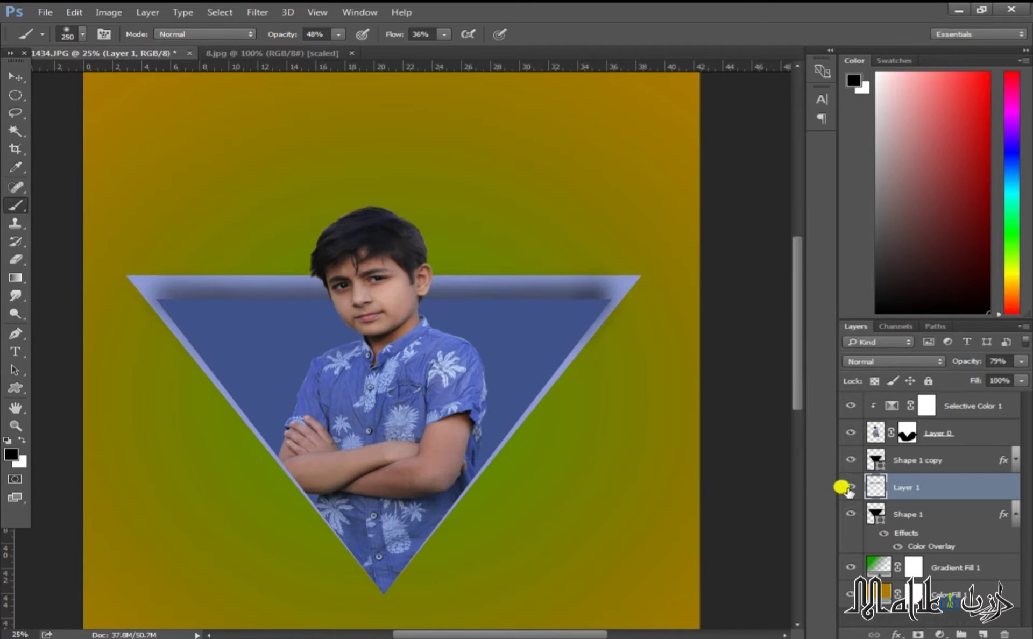
click(846, 513)
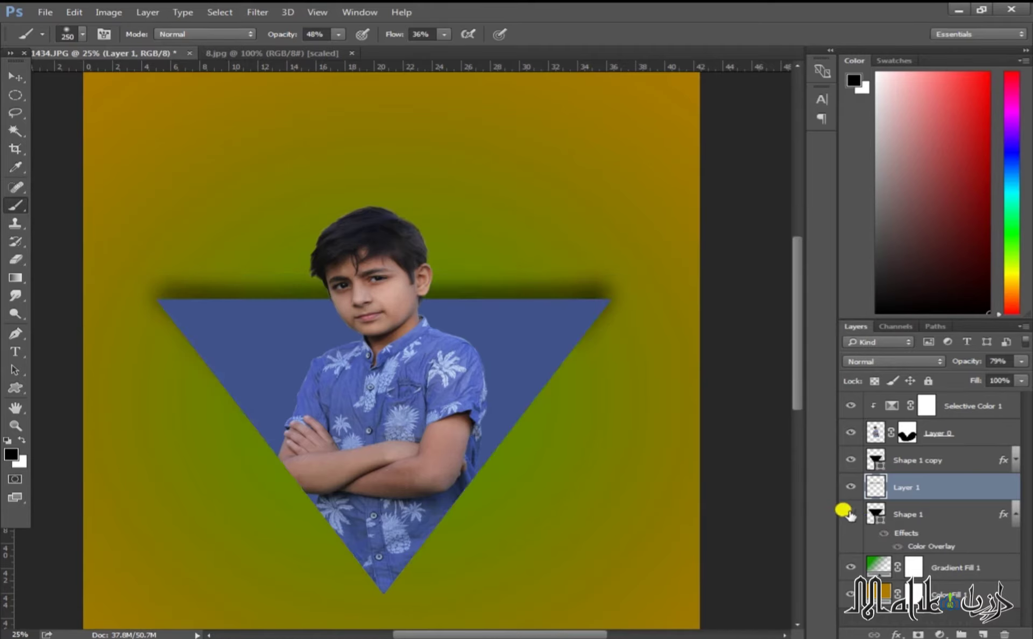
click(848, 515)
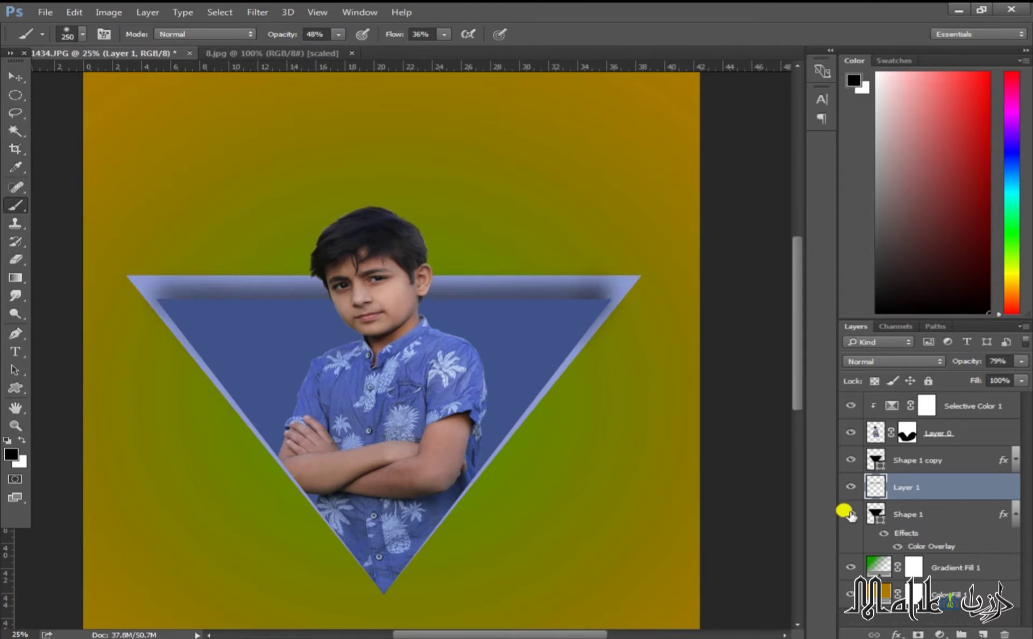
- Change the larger Shape 1 triangle's Color Overlay to 41538b, sampled from the inner triangle
click(907, 516)
double_click(888, 540)
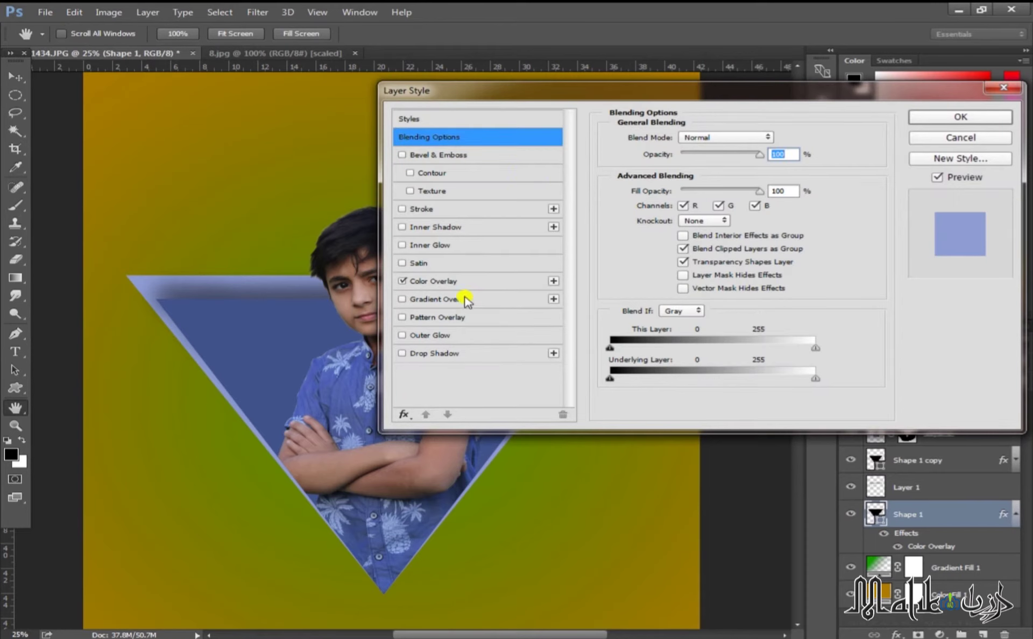
click(448, 282)
click(769, 139)
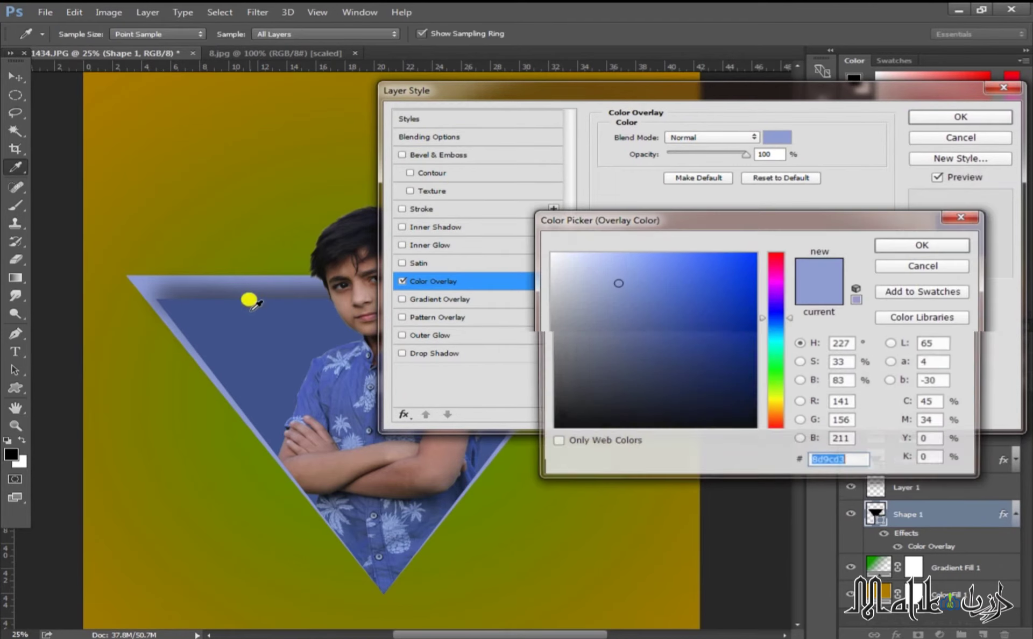
click(237, 314)
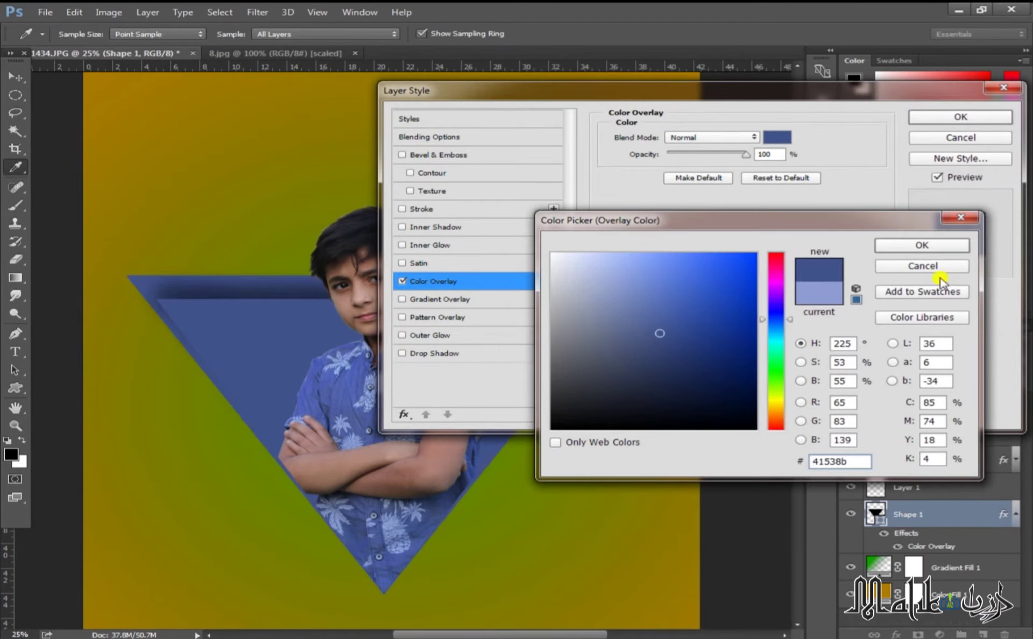
click(917, 246)
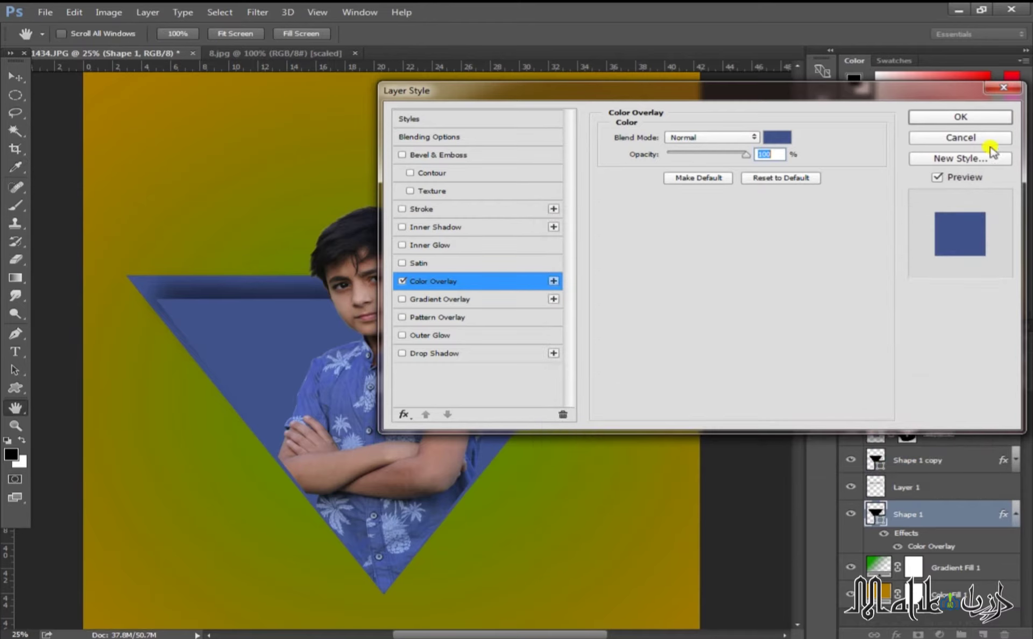
click(929, 113)
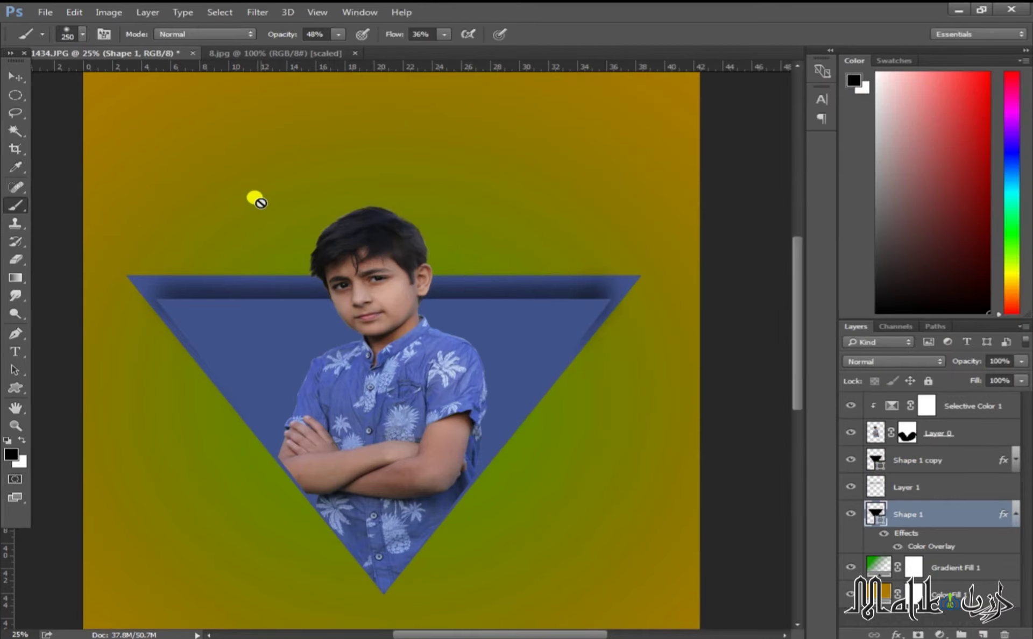
- Add a new layer above Shape 1 copy and paint soft black shadows around the boy's head, neck, shoulders and arms
key(ctrl+minus)
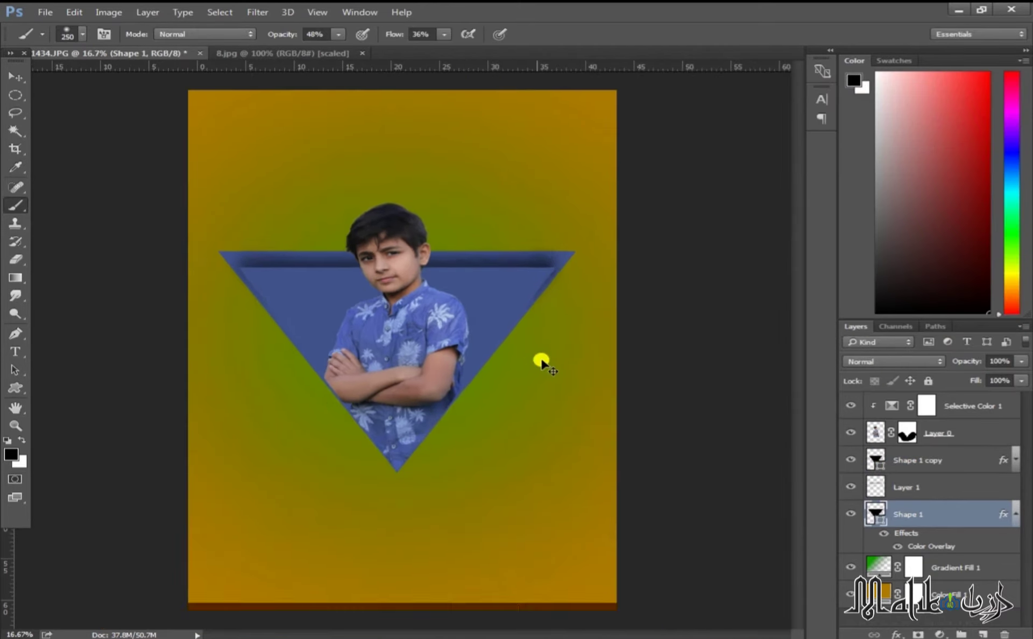
key(ctrl+plus)
key(ctrl+plus)
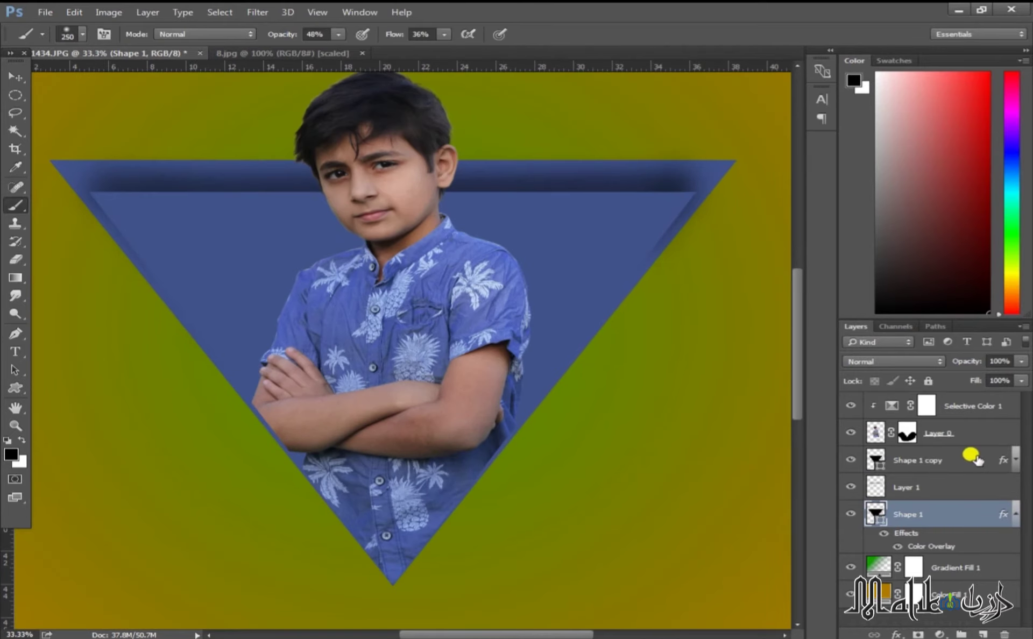
click(976, 459)
click(981, 634)
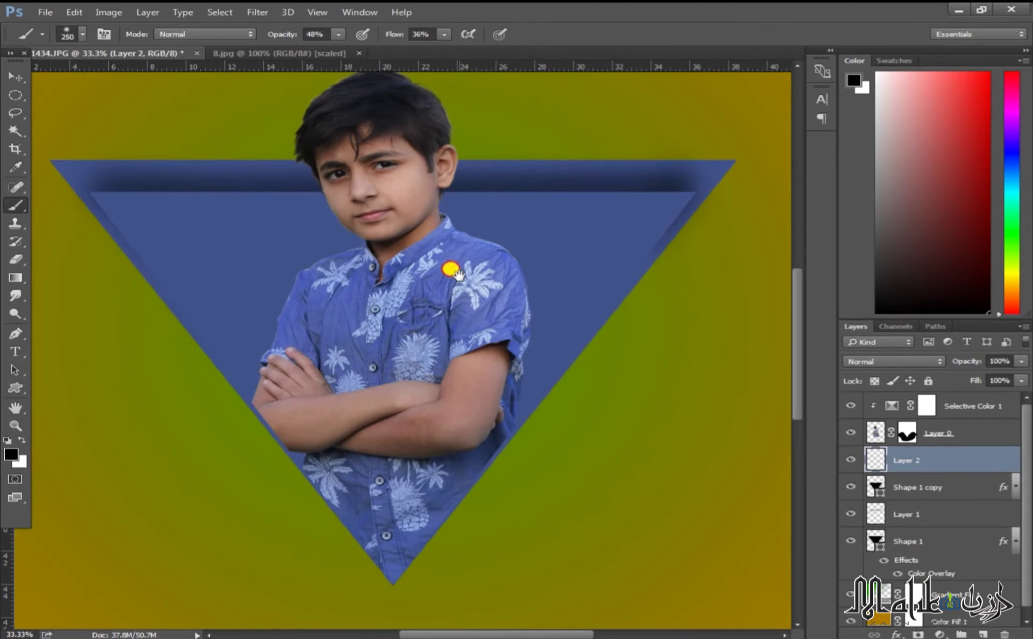
drag(452, 267, 418, 353)
mouse_move(419, 299)
mouse_down()
mouse_move(471, 362)
mouse_move(306, 323)
mouse_move(300, 307)
mouse_move(309, 327)
mouse_move(257, 421)
mouse_move(310, 364)
mouse_move(296, 301)
mouse_move(309, 350)
mouse_move(278, 411)
mouse_move(350, 365)
mouse_move(301, 300)
mouse_move(294, 353)
mouse_move(303, 363)
mouse_move(354, 349)
mouse_move(308, 302)
mouse_move(244, 472)
mouse_move(424, 309)
mouse_move(465, 339)
mouse_move(488, 419)
mouse_move(481, 452)
mouse_move(324, 341)
mouse_move(285, 296)
mouse_move(293, 315)
mouse_move(252, 458)
mouse_move(333, 511)
mouse_up()
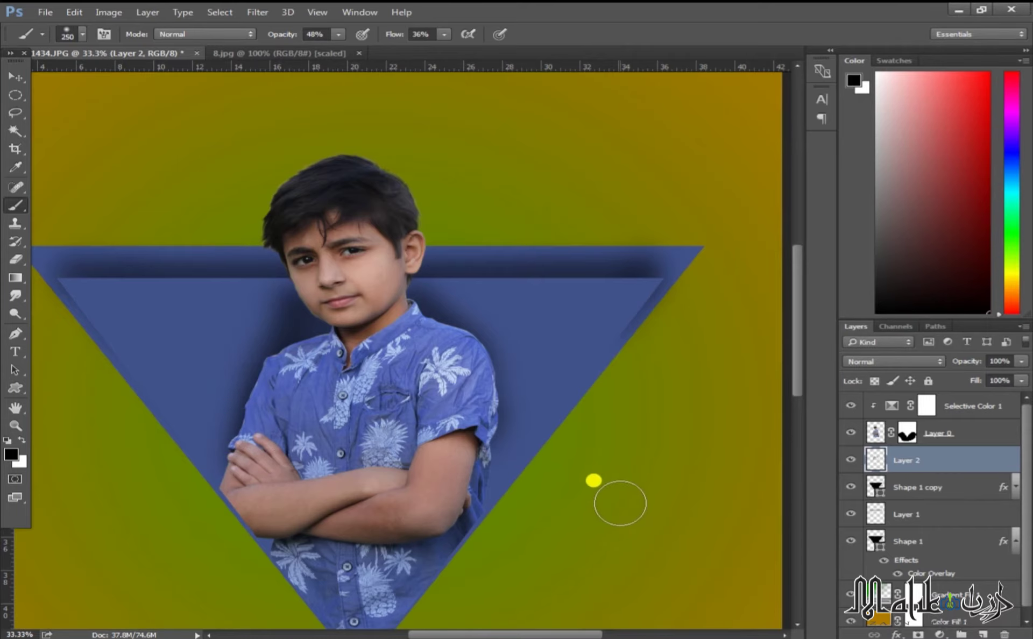
- Select the larger triangle, Shape 1, and distort it slightly so its upper-left corner sits a little higher than the upper-right one
ctrl+click(622, 504)
key(v)
key(ctrl+minus)
key(ctrl+minus)
key(ctrl+minus)
key(ctrl+minus)
key(ctrl+minus)
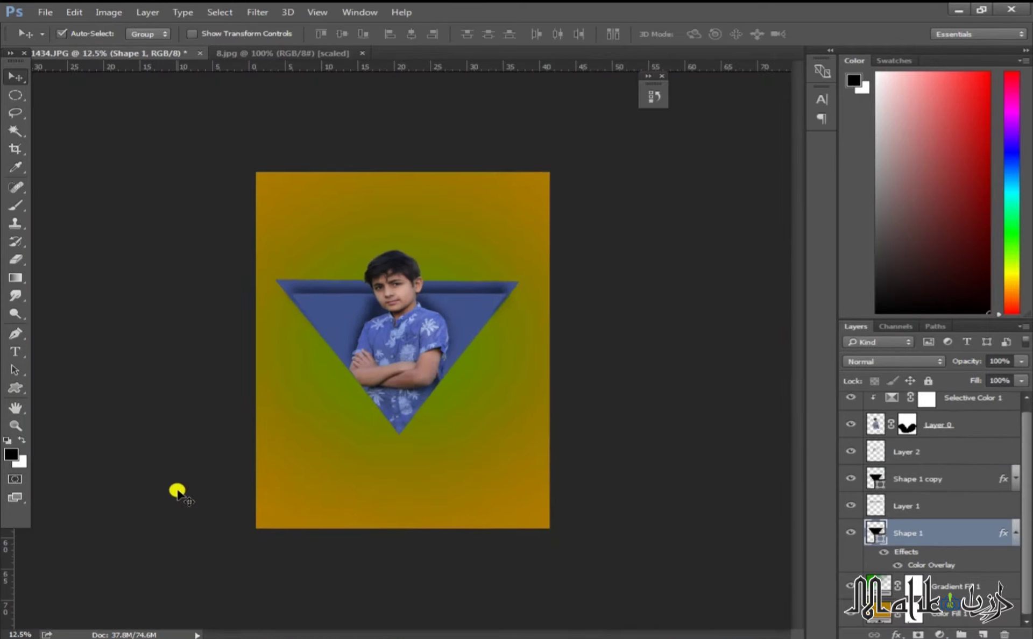
- Add a new layer above all others and draw a closed triangular Pen path from the inner triangle's upper edge down to the boy's collar
key(ctrl+plus)
key(ctrl+plus)
key(ctrl+plus)
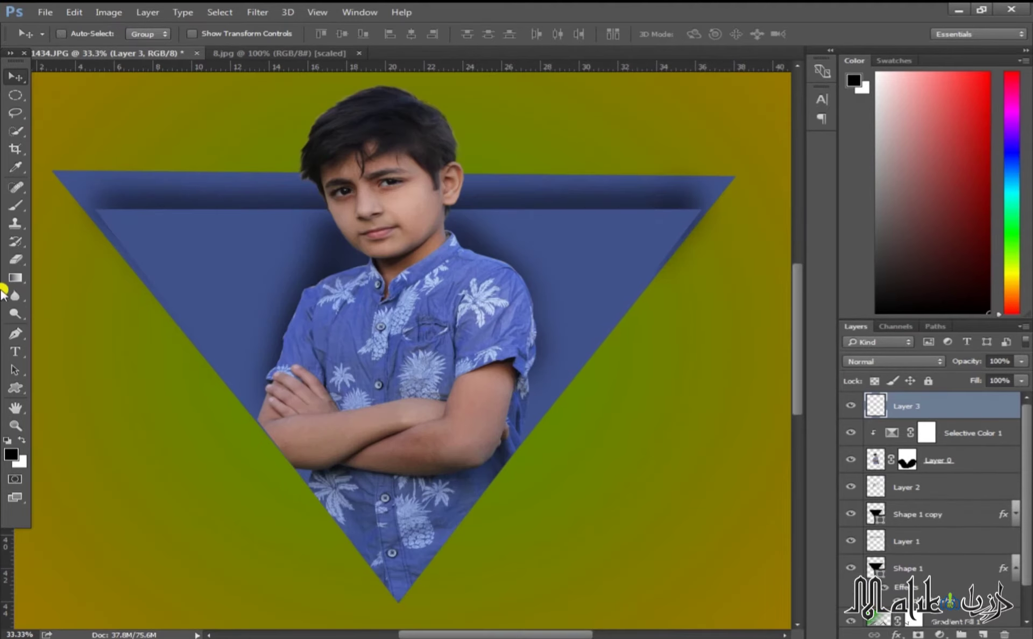
key(p)
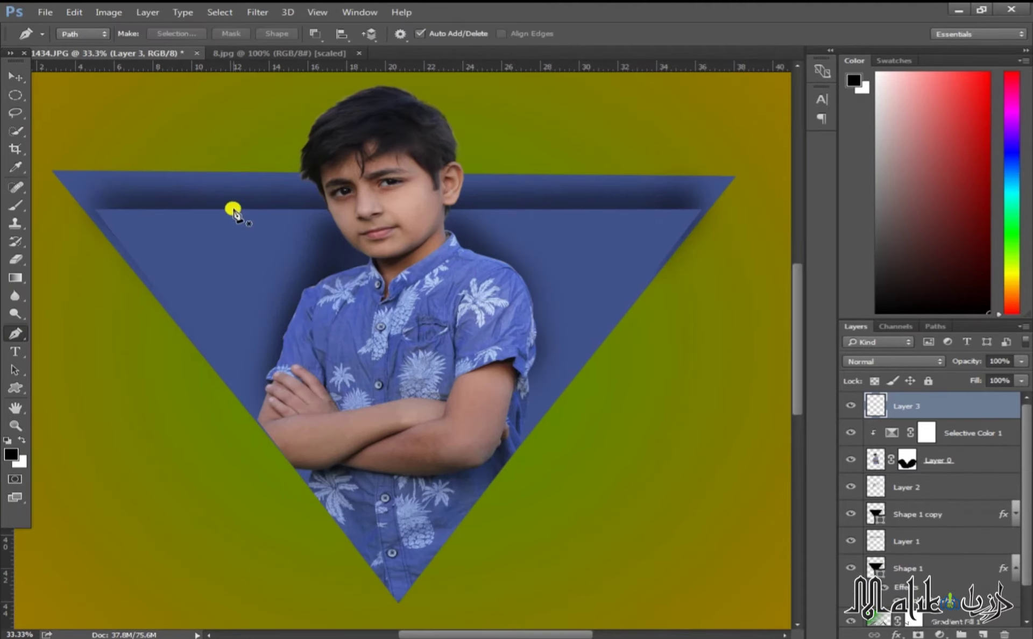
click(234, 209)
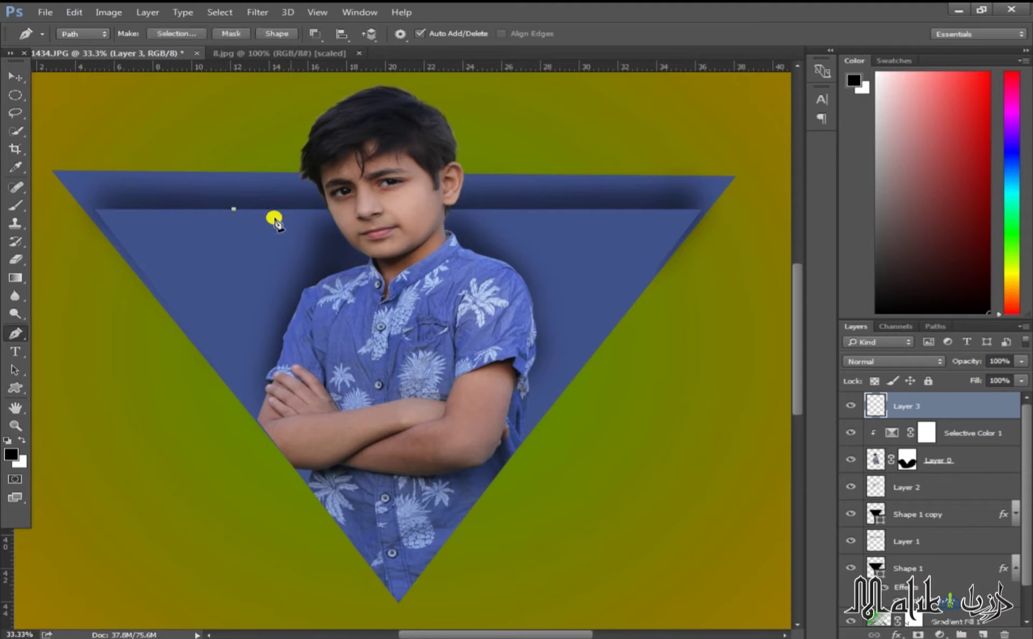
click(539, 209)
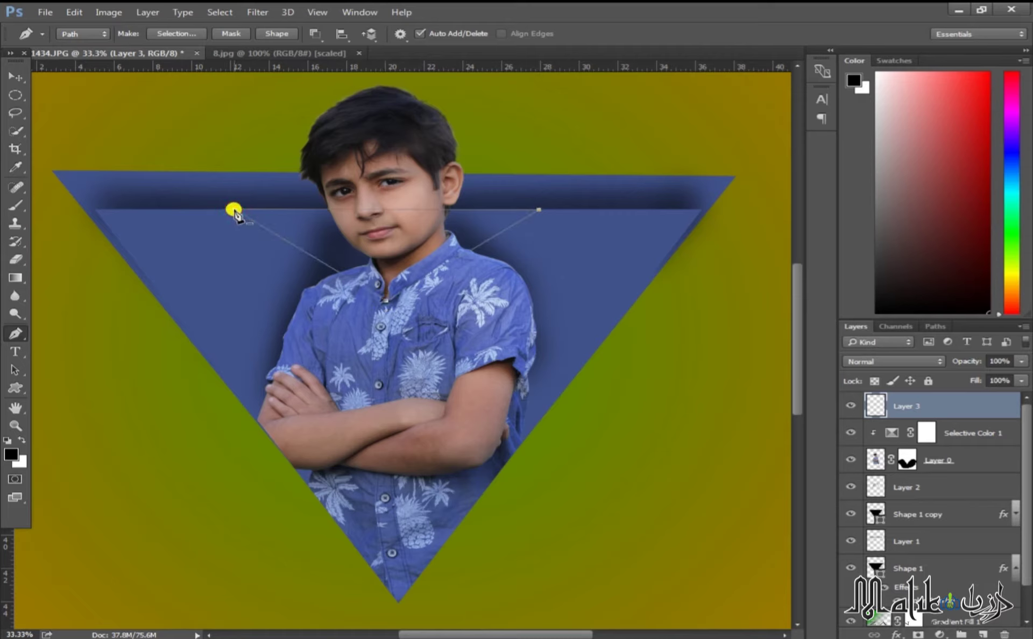
click(235, 210)
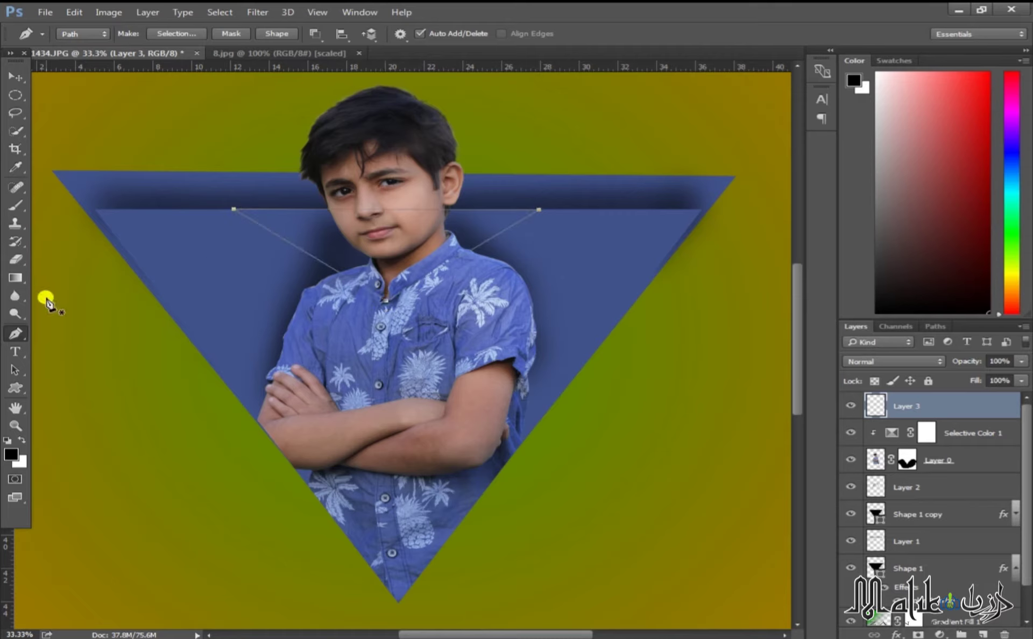
- Activate the Brush tool, set its size to 10 px and change the foreground color to white, ffffff
click(17, 206)
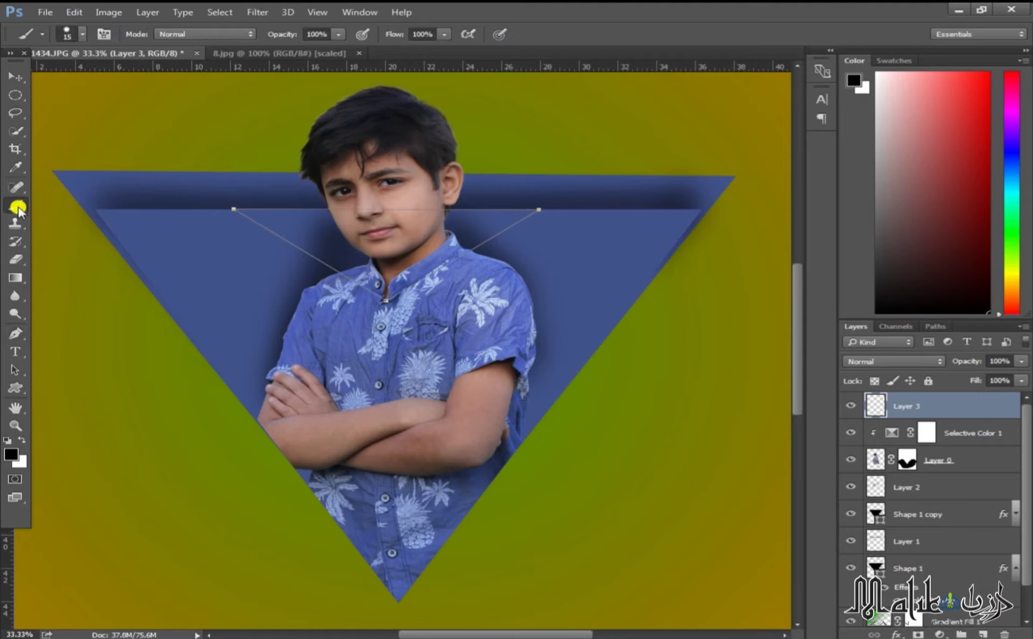
click(80, 35)
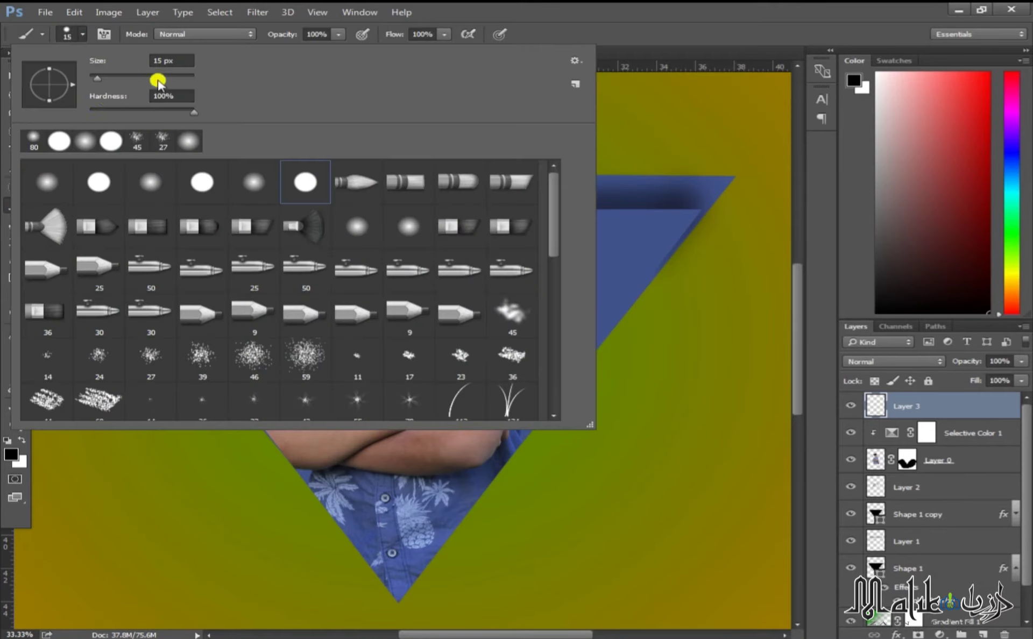
click(111, 57)
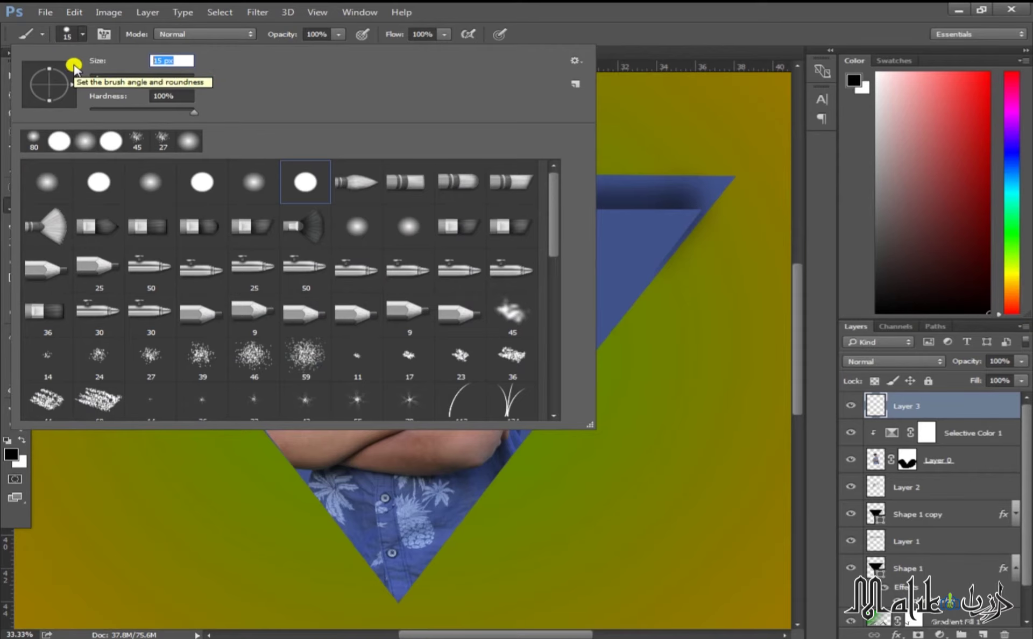
text(10)
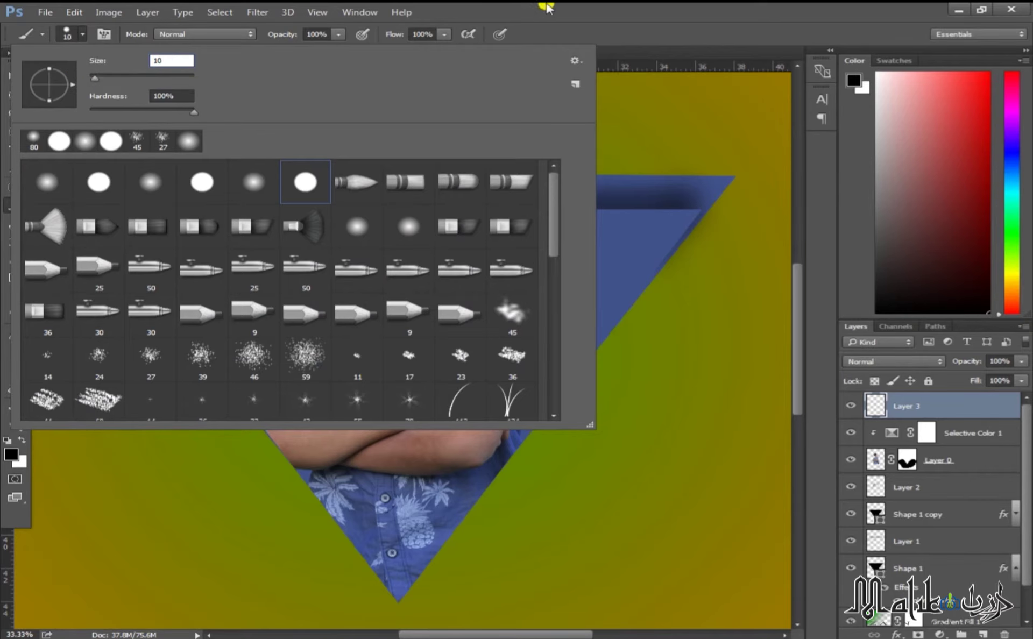
key(Return)
click(18, 451)
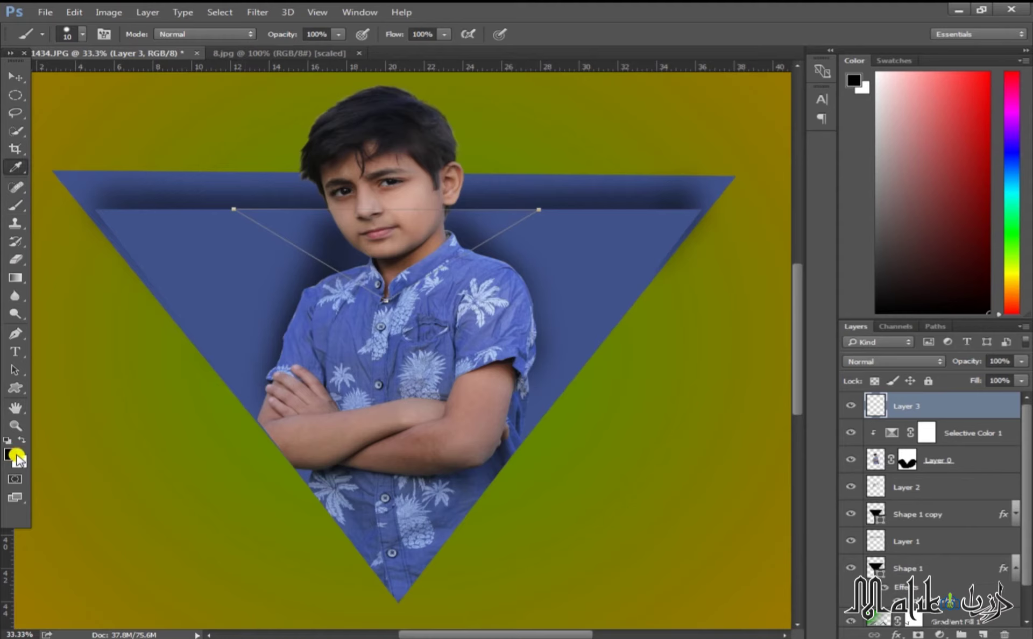
text(ffffff)
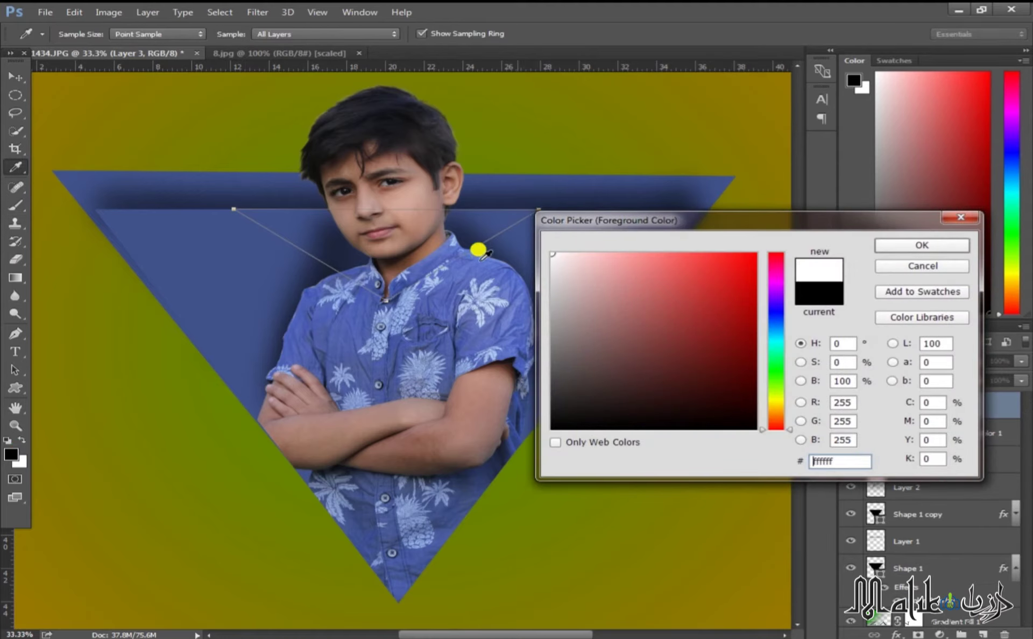
click(908, 247)
- Stroke the triangular path on Layer 3 with the white Brush, without simulated pressure, and delete the path
click(14, 333)
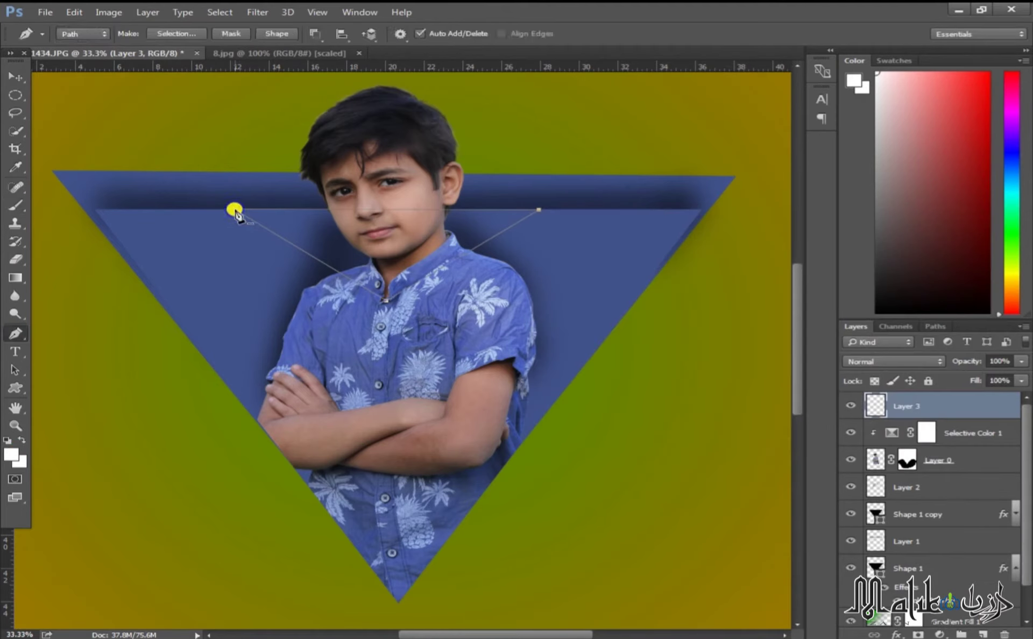
right_click(236, 211)
click(285, 345)
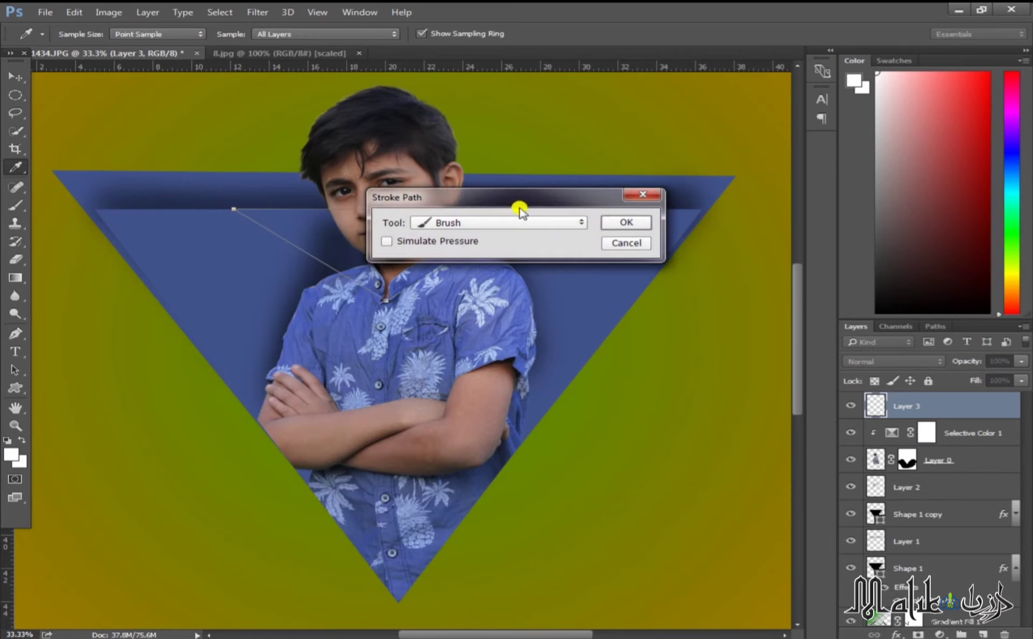
click(630, 222)
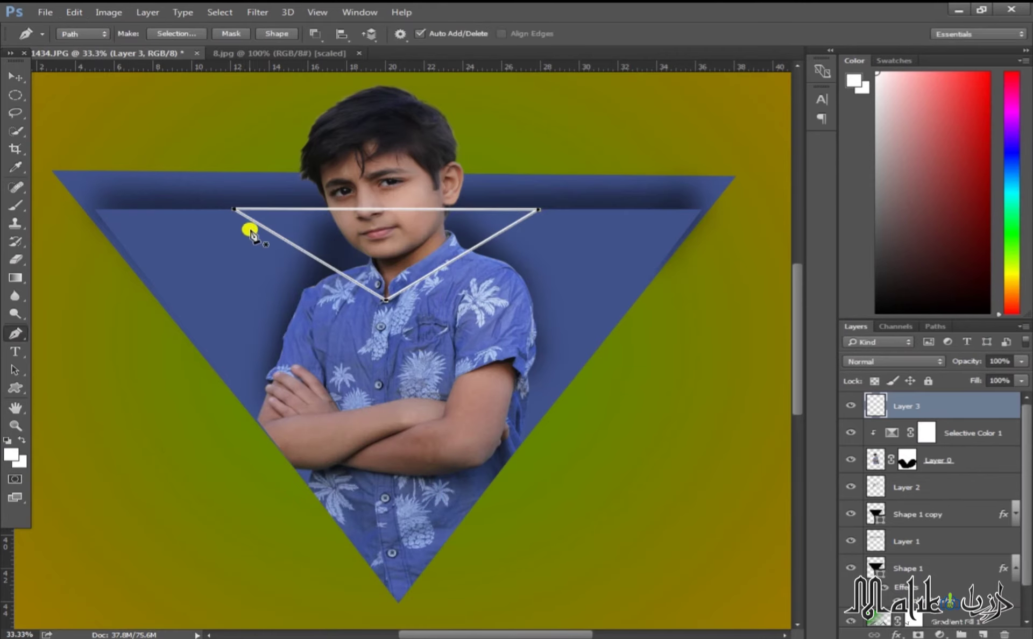
right_click(235, 209)
click(296, 254)
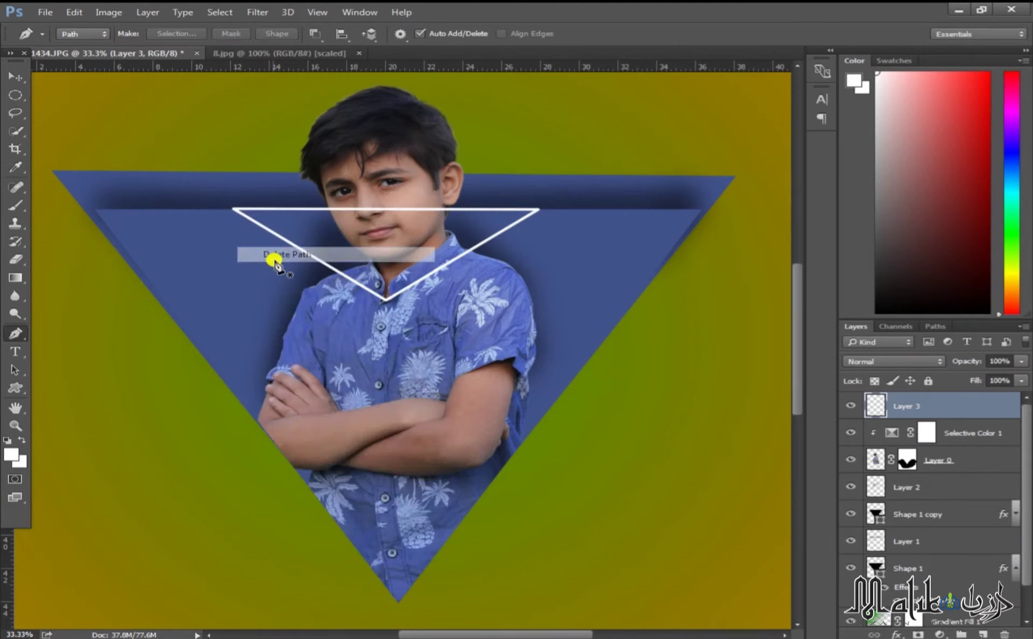
click(15, 76)
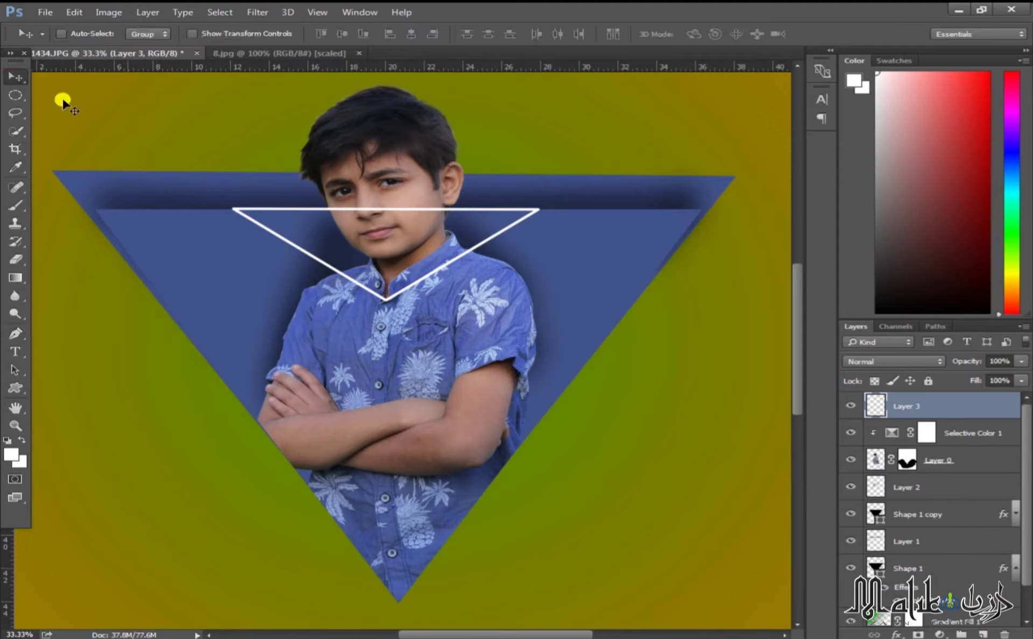
- Add a layer mask to Layer 3 and activate the Brush tool with black to work around the face and collar
click(921, 403)
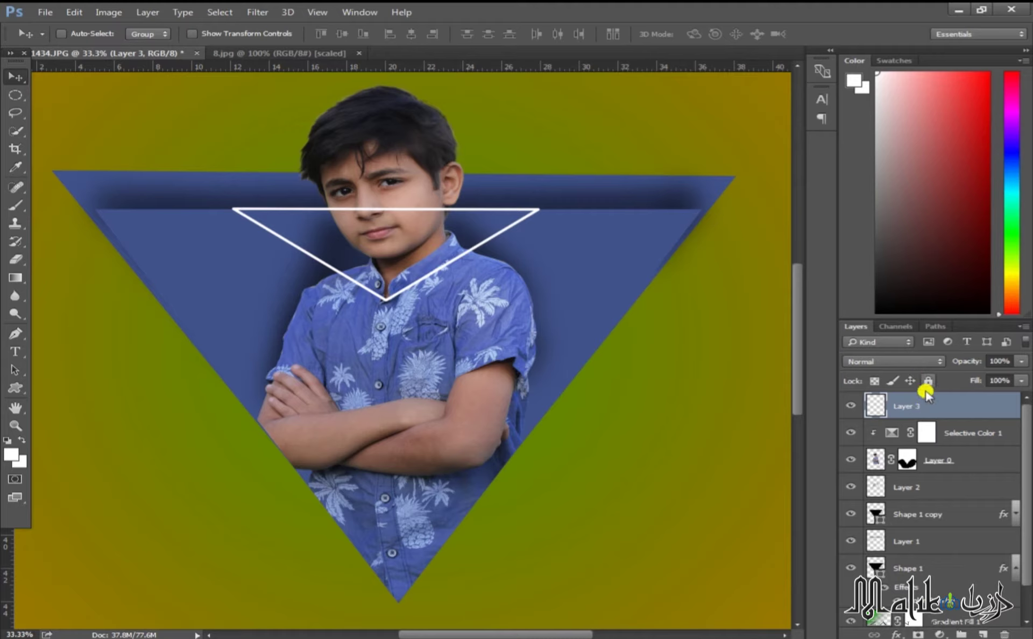
click(913, 631)
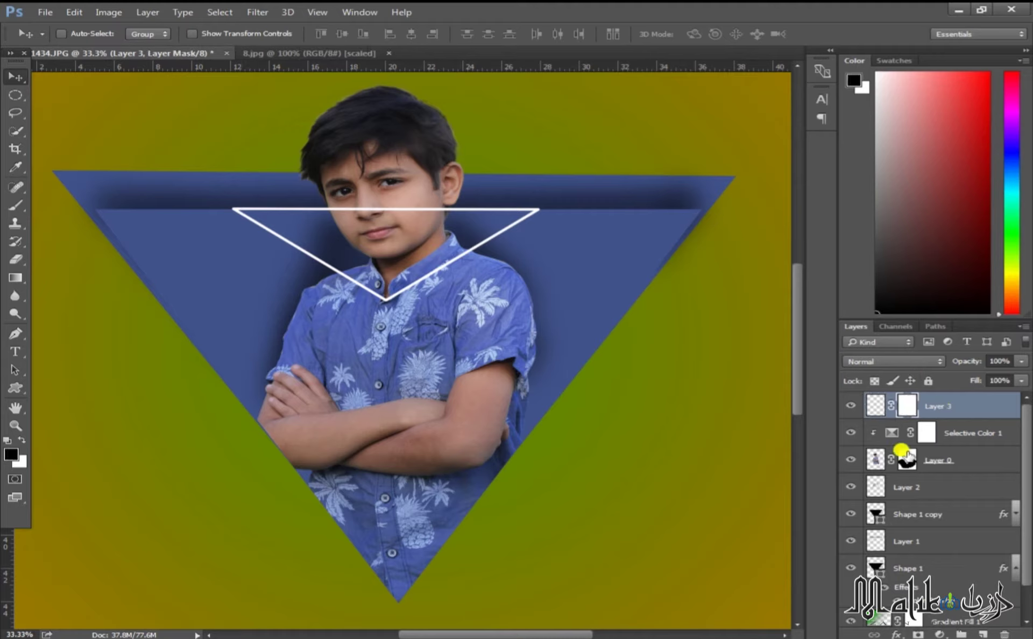
key(b)
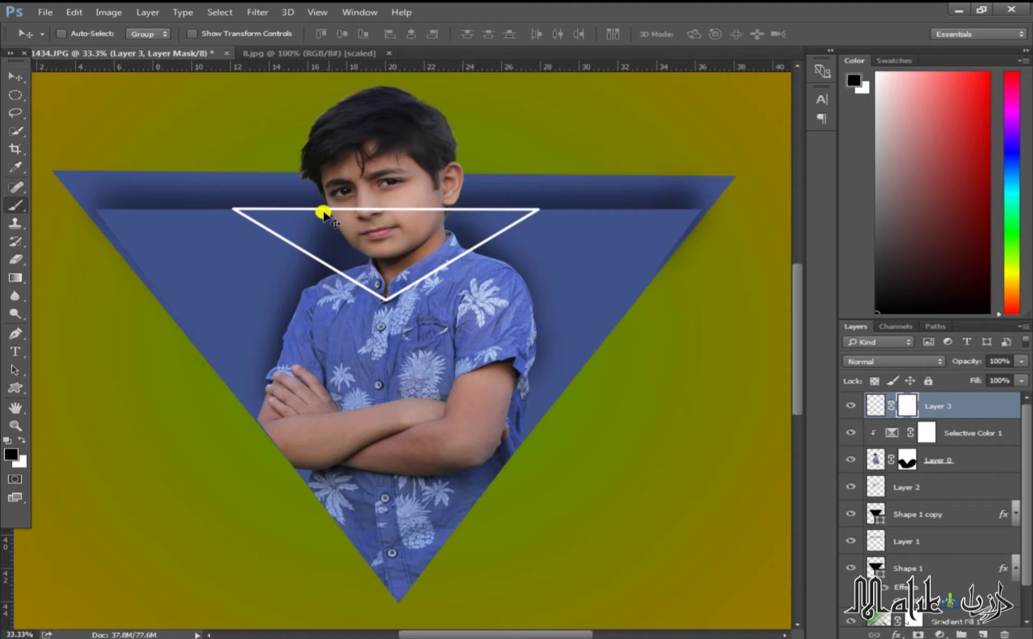
key(ctrl+plus)
key(ctrl+plus)
key(ctrl+plus)
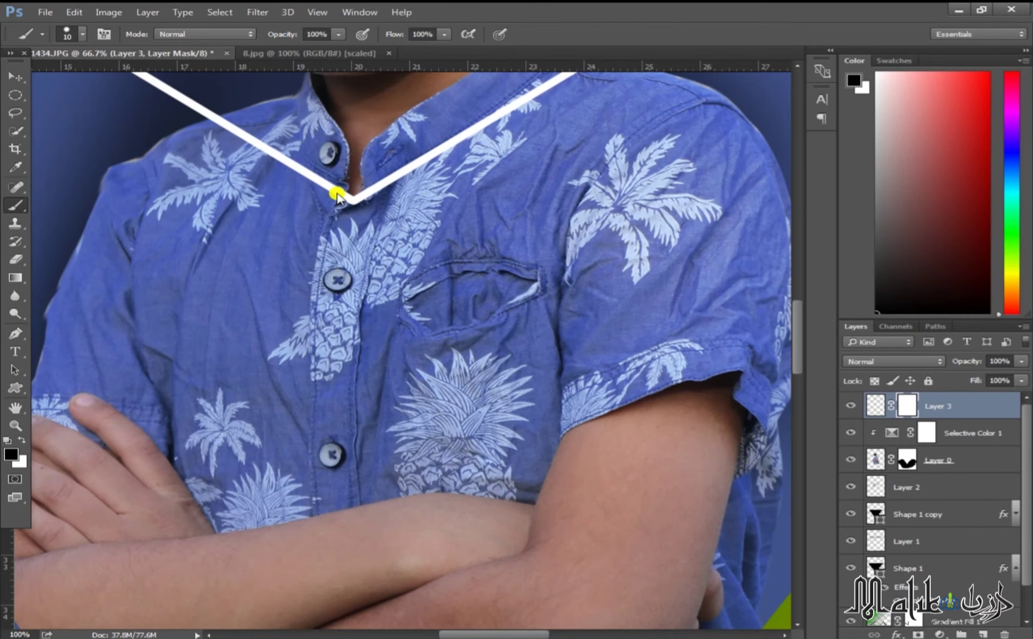
drag(338, 198, 316, 369)
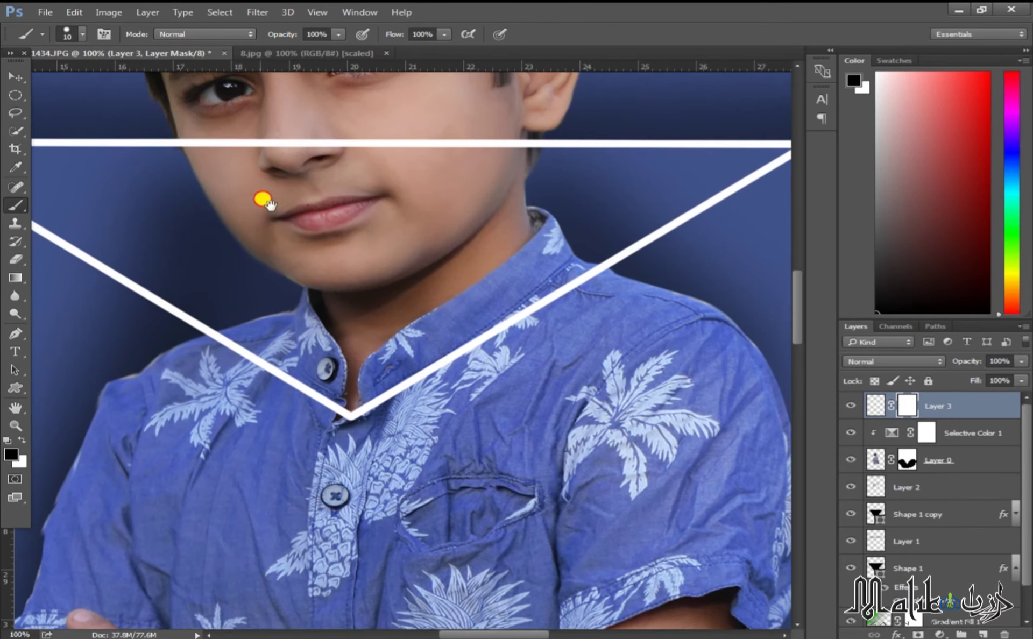
drag(266, 201, 267, 188)
click(80, 32)
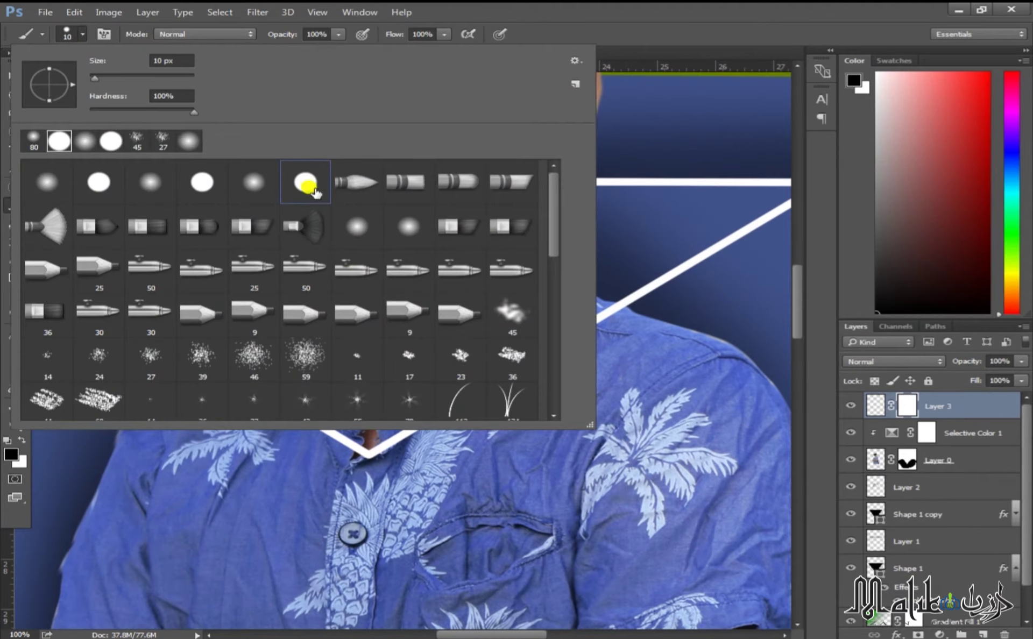
key(Escape)
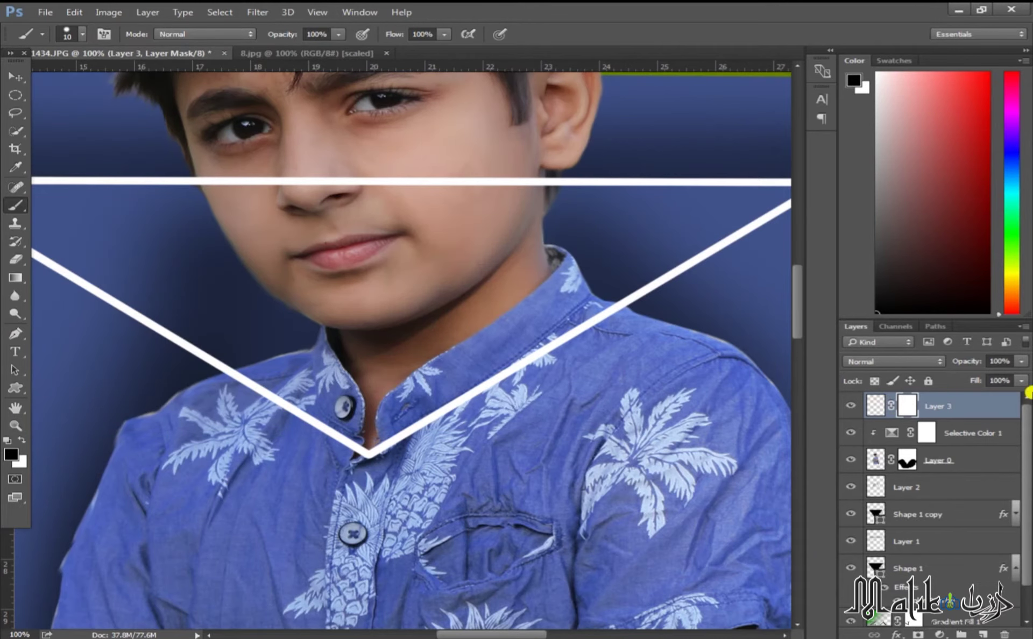
- Lower Layer 3's opacity to 32% and mask out the white line at both edges of the face with a 40 px brush
click(1020, 363)
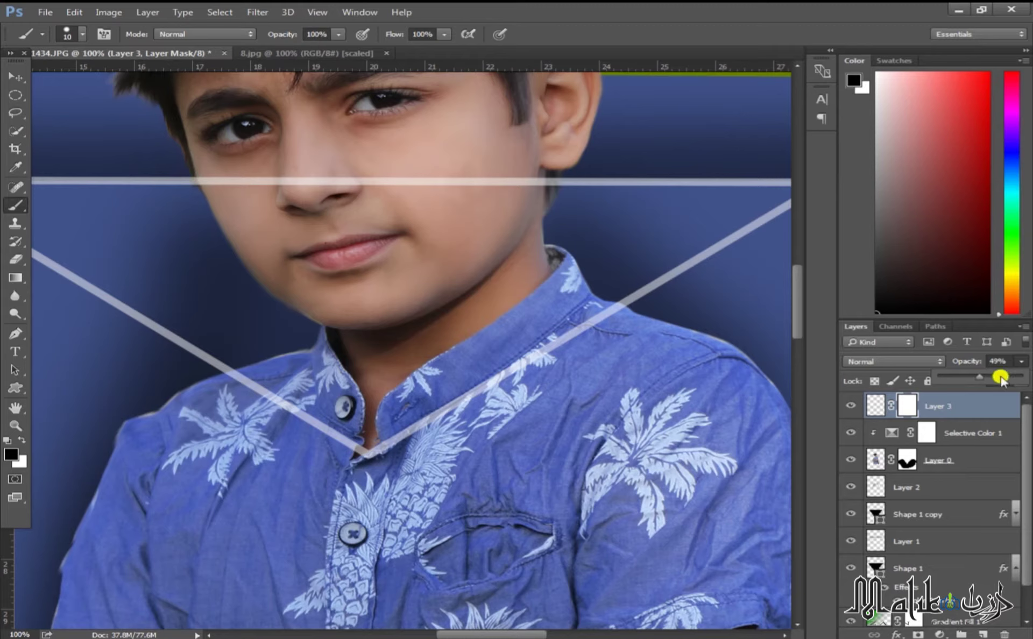
drag(973, 378, 931, 371)
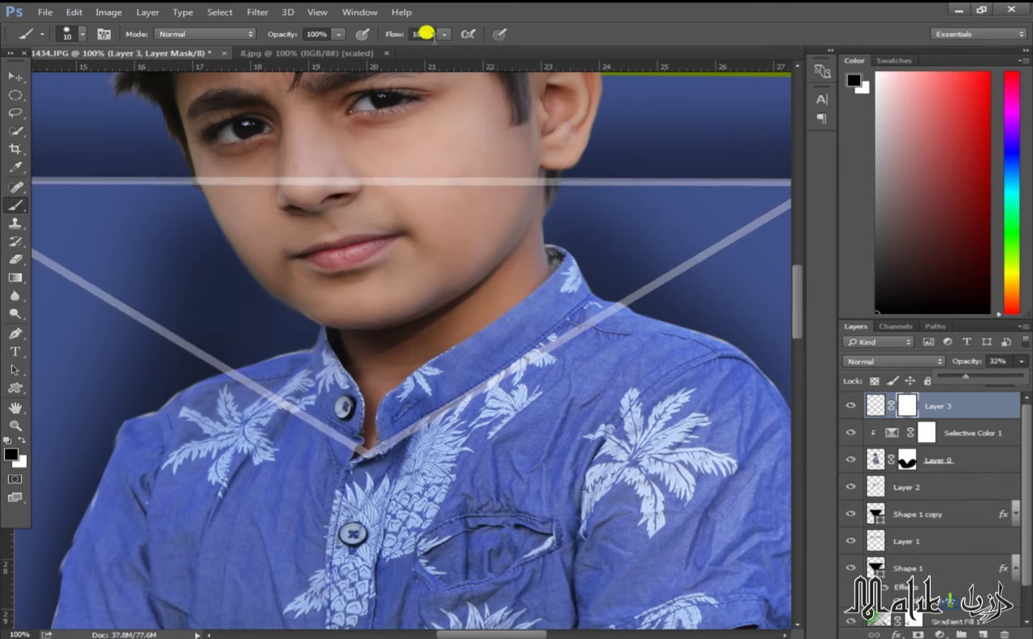
key(bracketright)
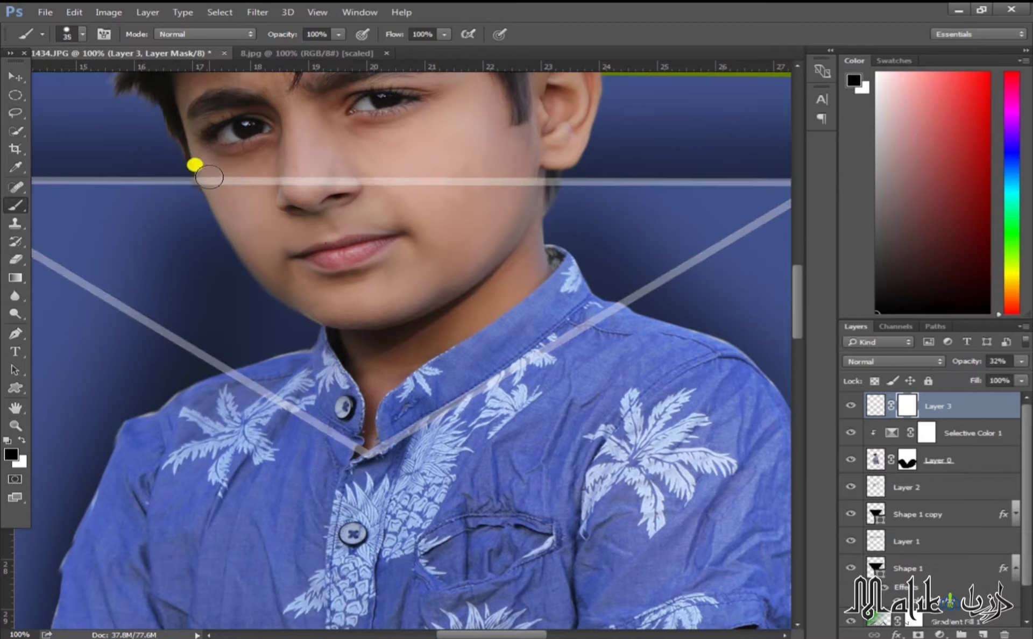
mouse_move(209, 178)
mouse_down()
mouse_move(521, 205)
mouse_move(543, 183)
mouse_up()
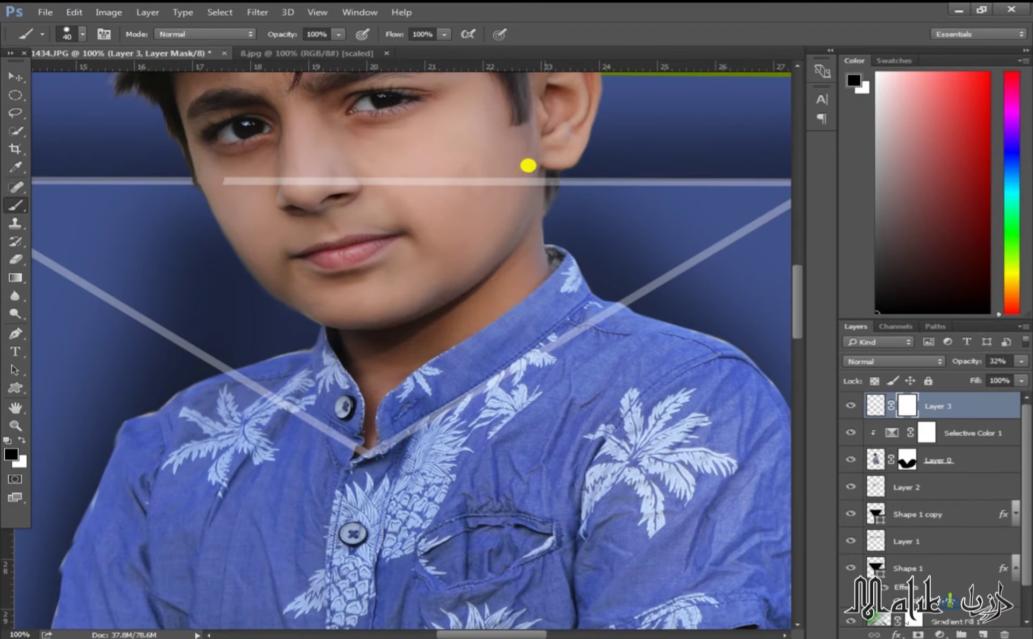
key(ctrl+minus)
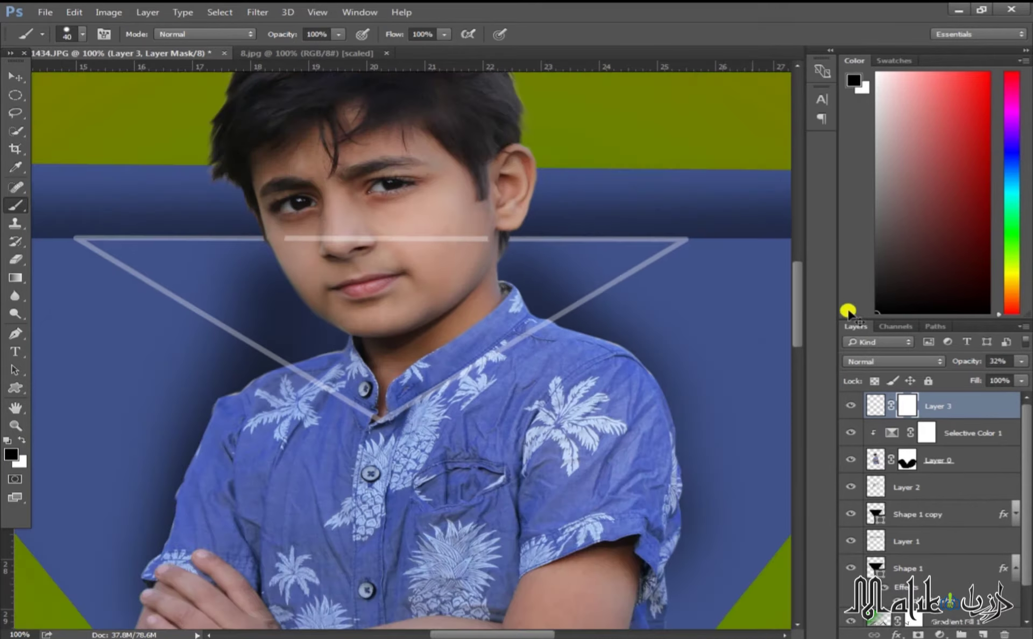
key(ctrl+minus)
- Restore Layer 3's opacity to 100% and mask out the rest of the white line crossing the boy's face
click(1020, 362)
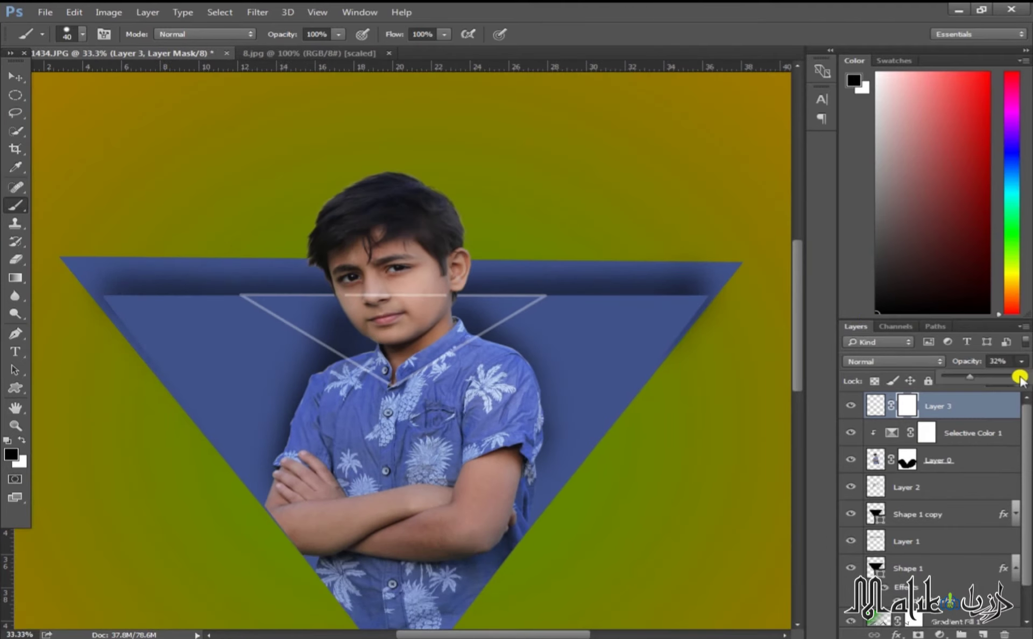
drag(1021, 378, 999, 383)
drag(448, 293, 378, 291)
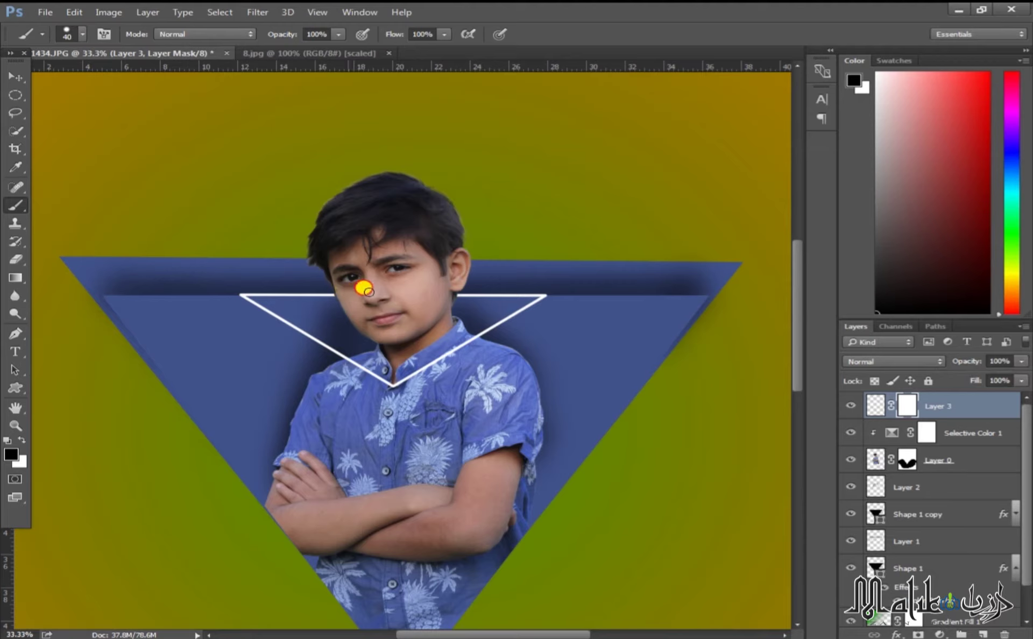
- Apply the layer mask of Layer 3 permanently to the white triangle outline
click(14, 78)
right_click(912, 407)
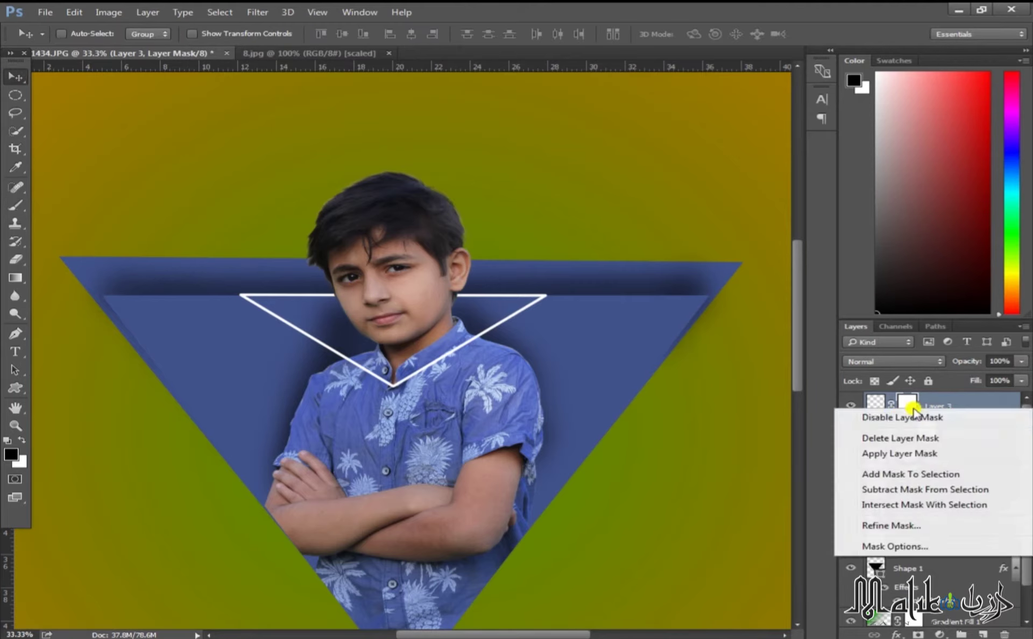
click(862, 453)
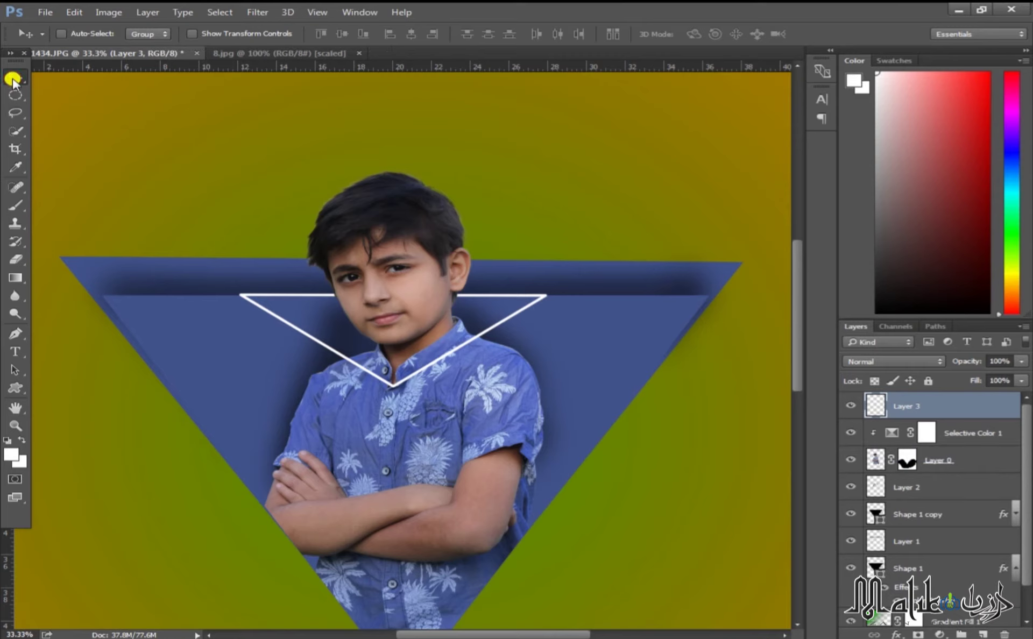
- Add an Outer Glow layer style to Layer 3 and change the glow color to a strong red
right_click(910, 410)
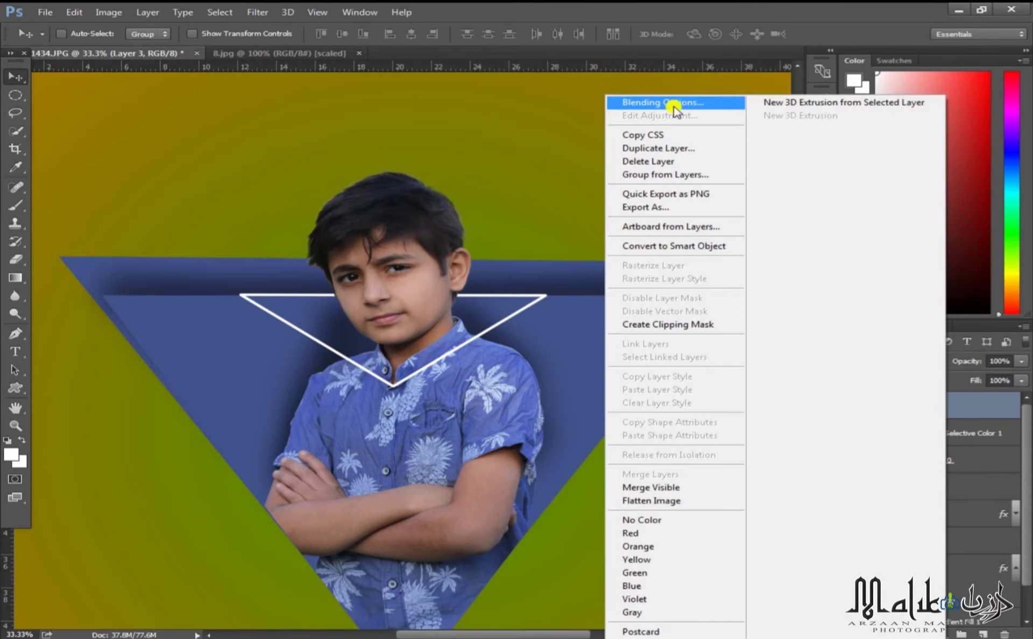
click(674, 103)
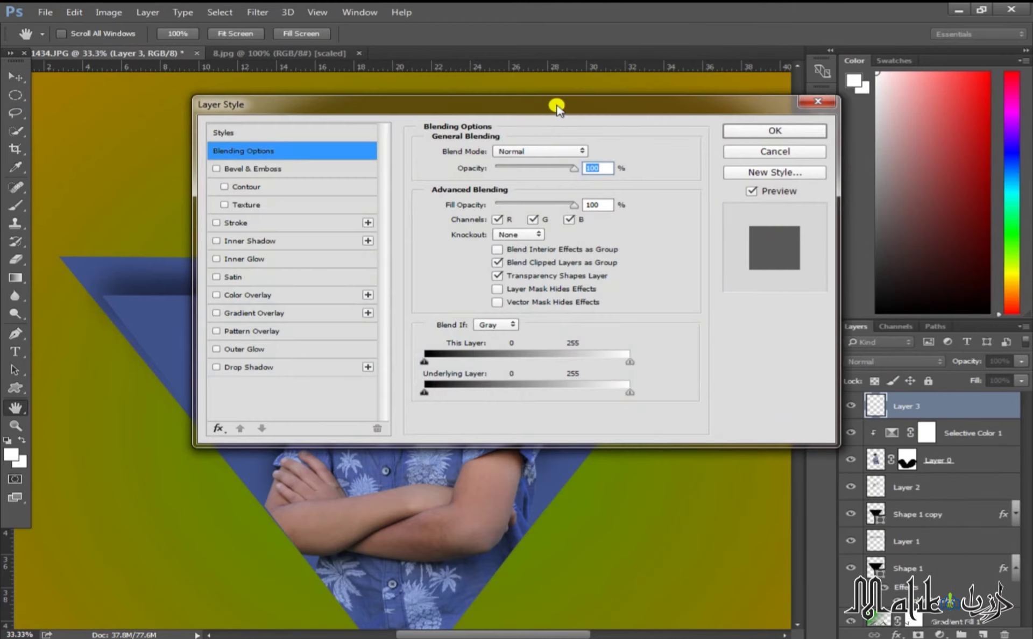
drag(553, 100, 845, 85)
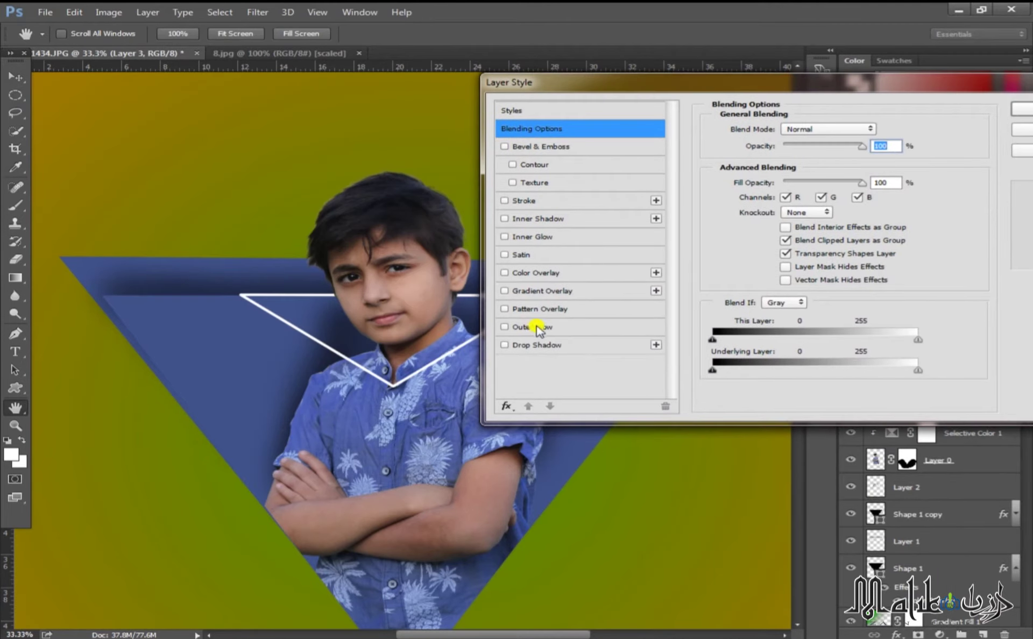
click(506, 328)
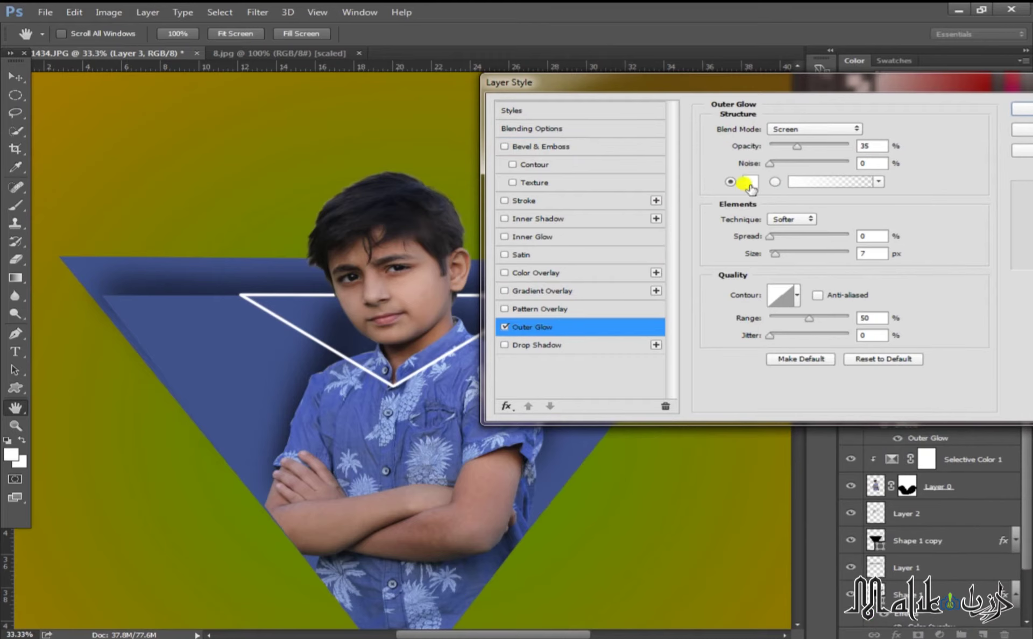
click(751, 183)
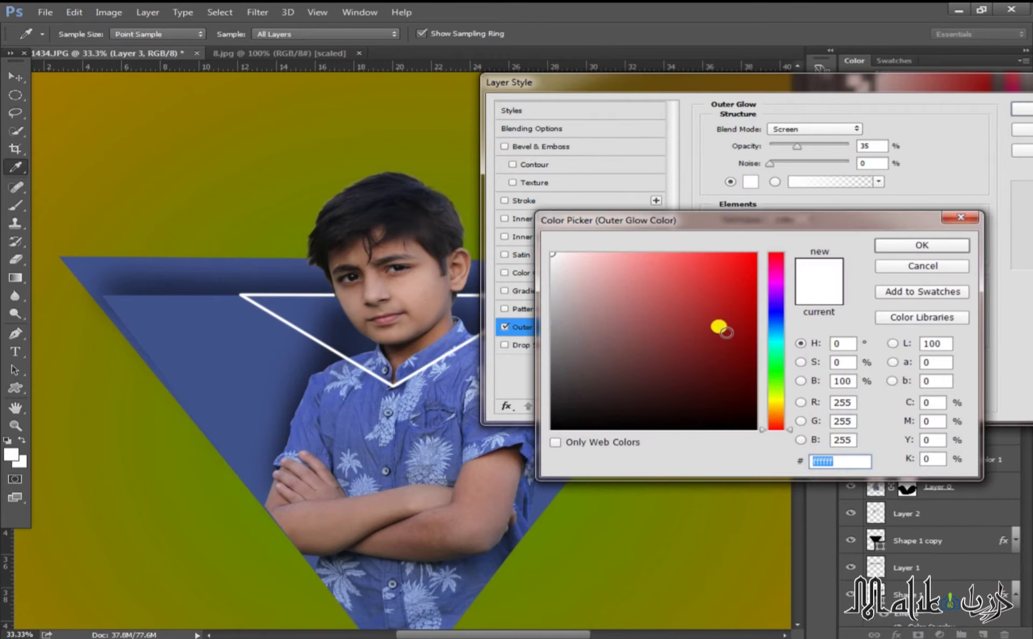
drag(740, 300, 764, 281)
click(892, 246)
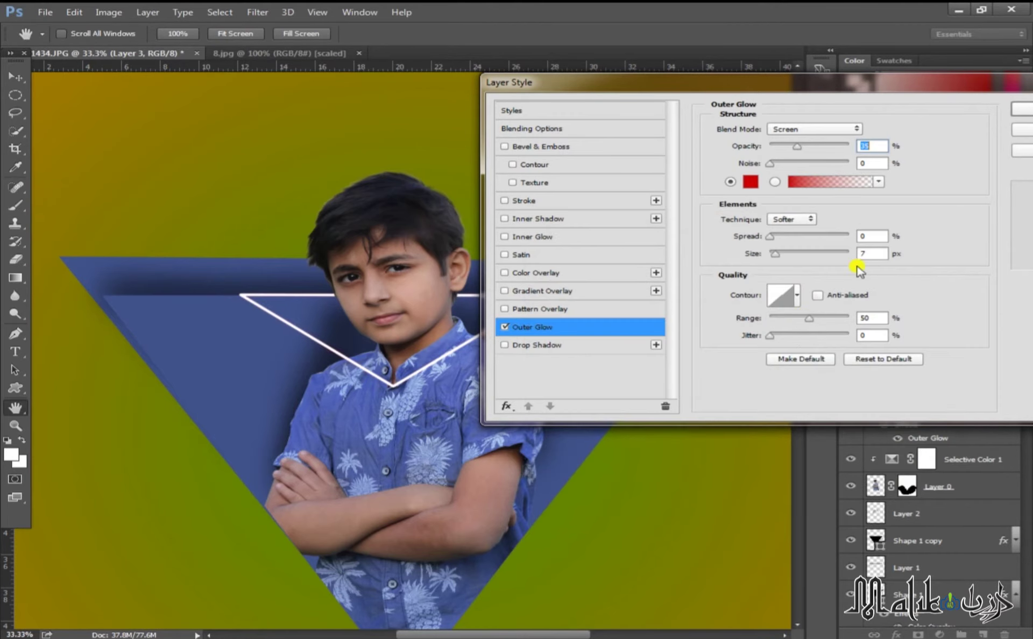
- Change the Outer Glow contour to the single-peaked, cone-shaped preset
click(796, 297)
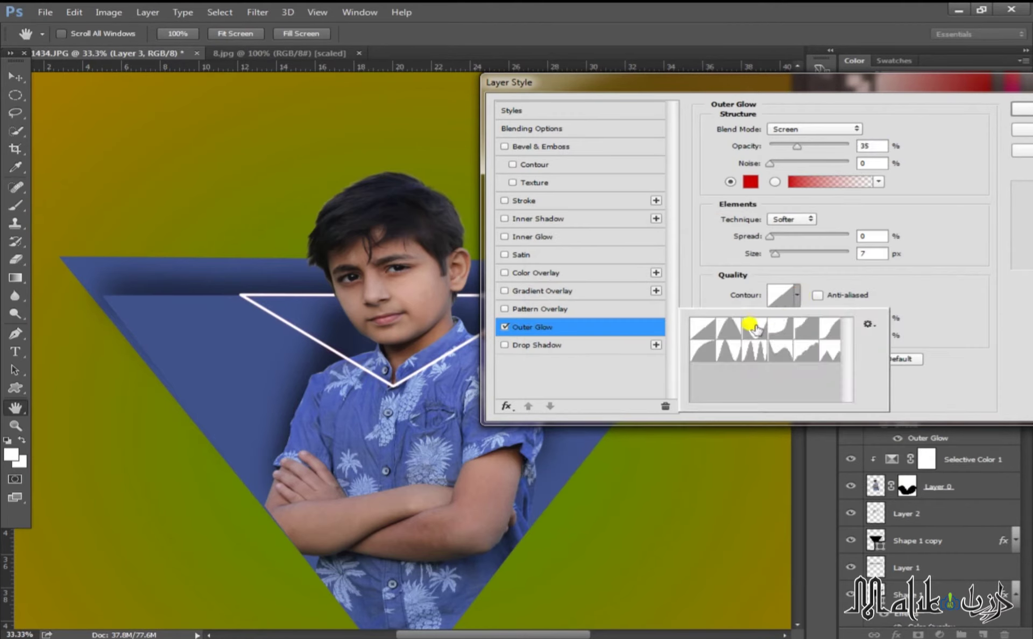
click(726, 334)
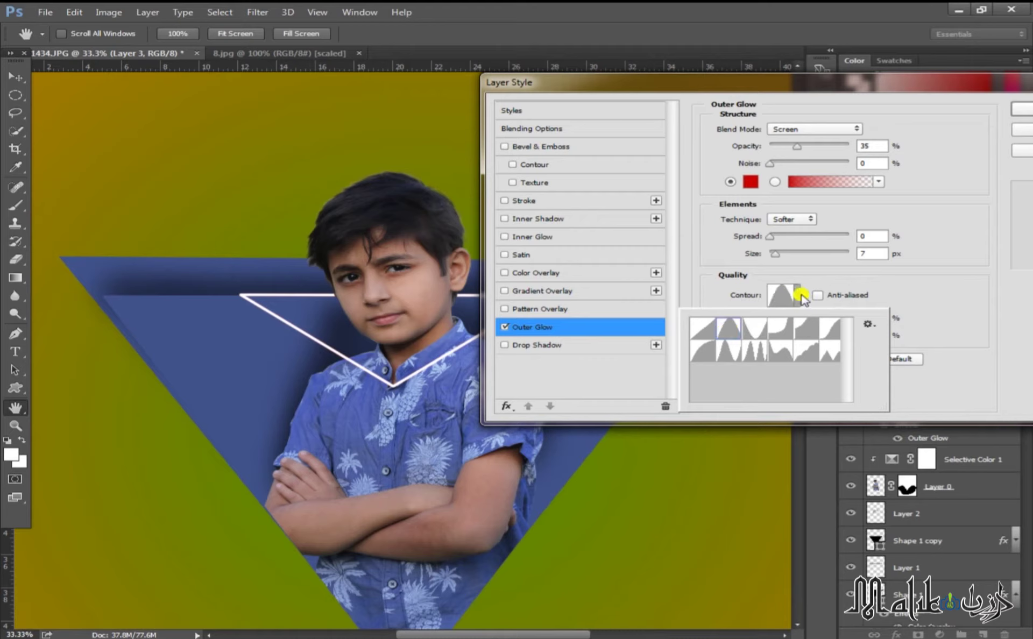
click(801, 297)
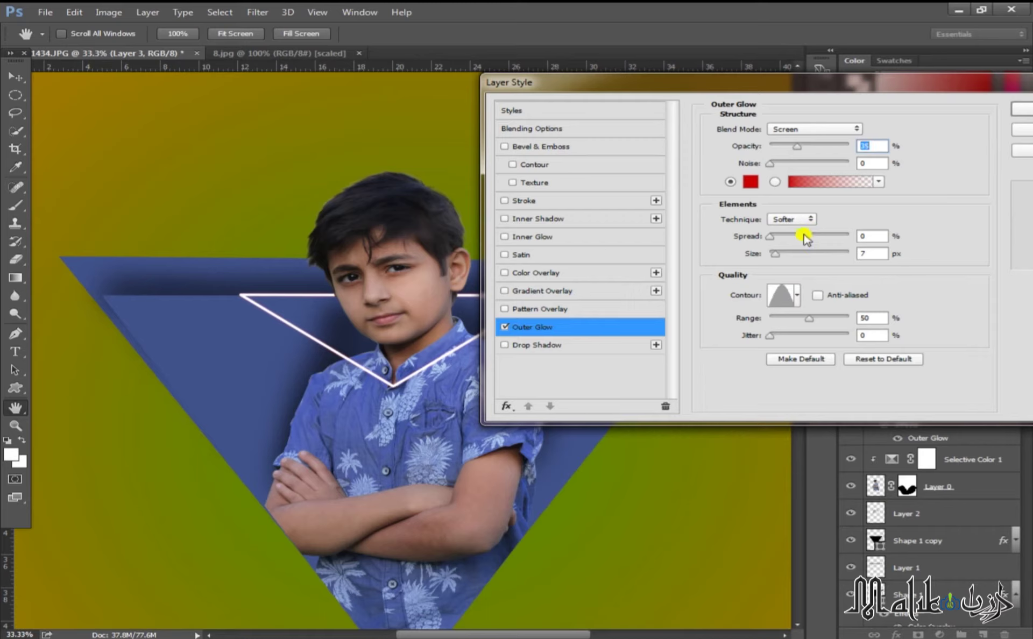
- Set the Outer Glow opacity to 90%, its size to 22 px and its spread to 3%
drag(879, 145, 845, 152)
key(shift+Up)
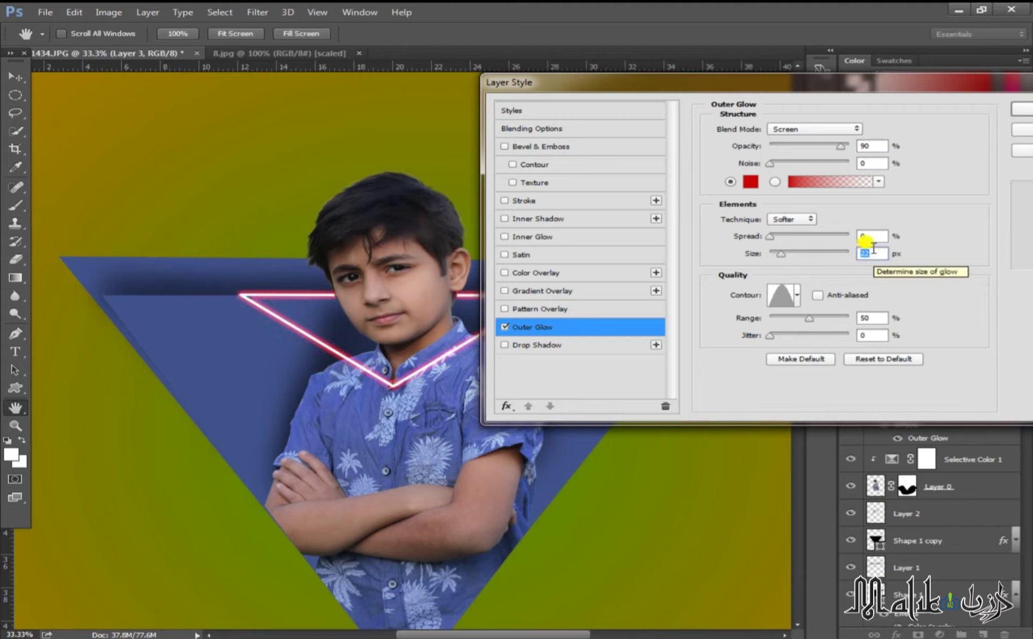
double_click(871, 236)
text(4)
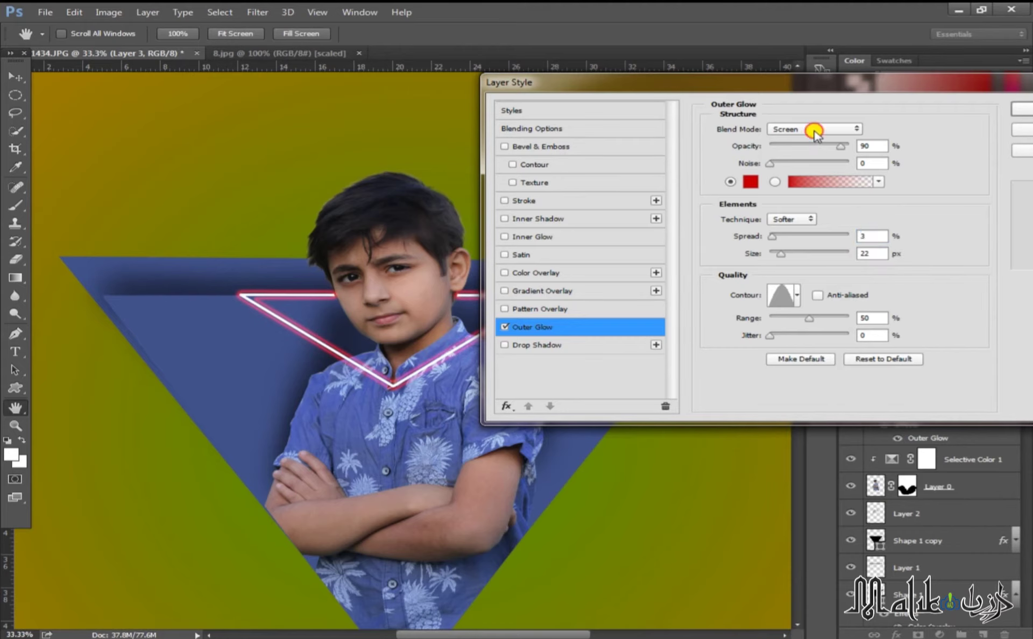
- Set the Outer Glow blend mode to Normal, its range to 100% and its jitter to 0%
click(812, 130)
click(787, 144)
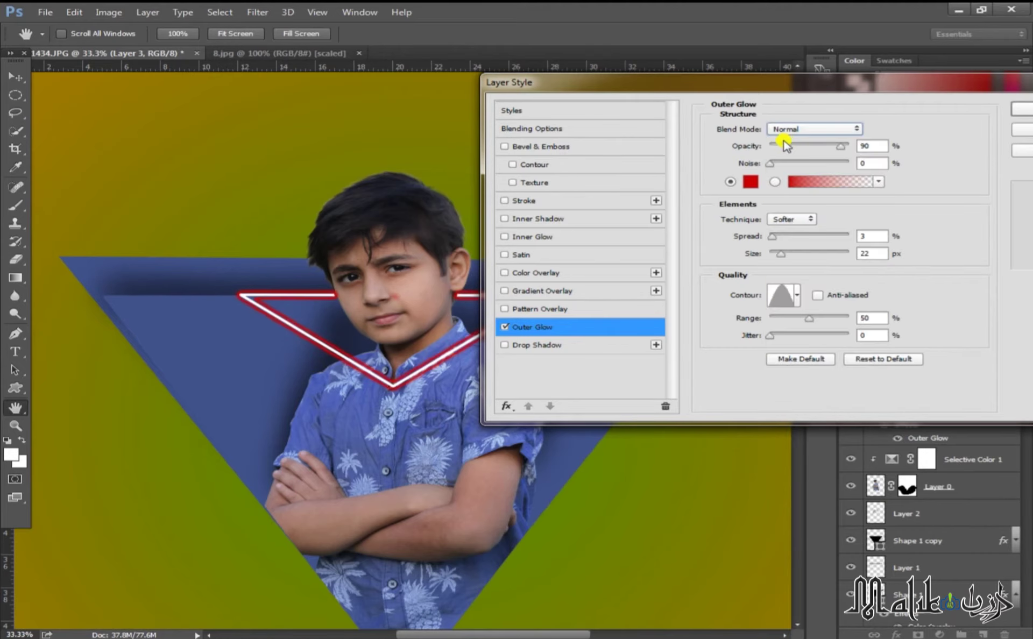
drag(811, 323, 844, 323)
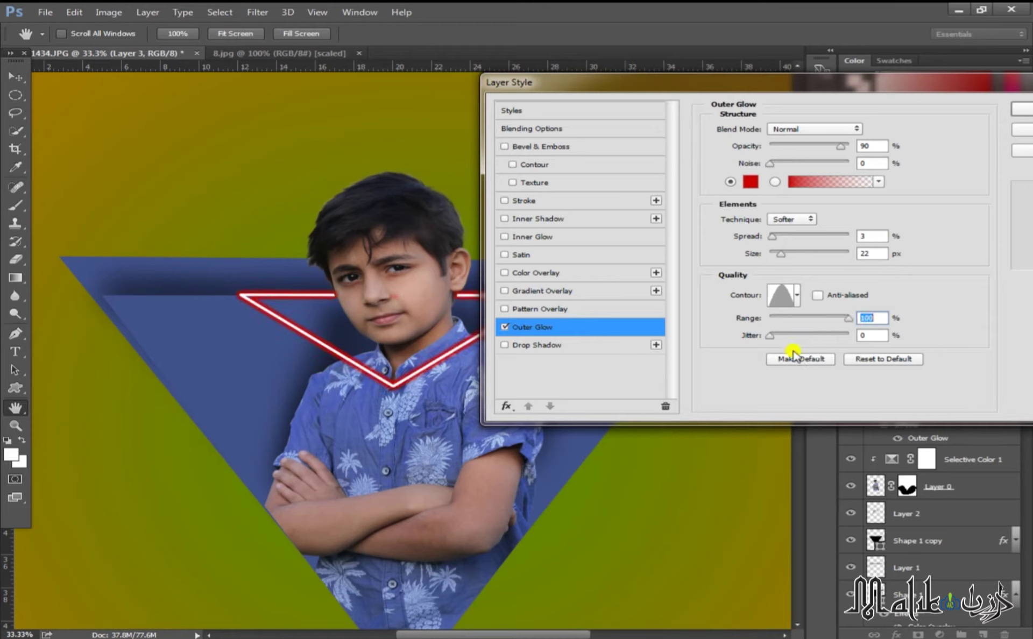
mouse_move(774, 339)
mouse_down()
mouse_move(797, 334)
mouse_move(768, 337)
mouse_up()
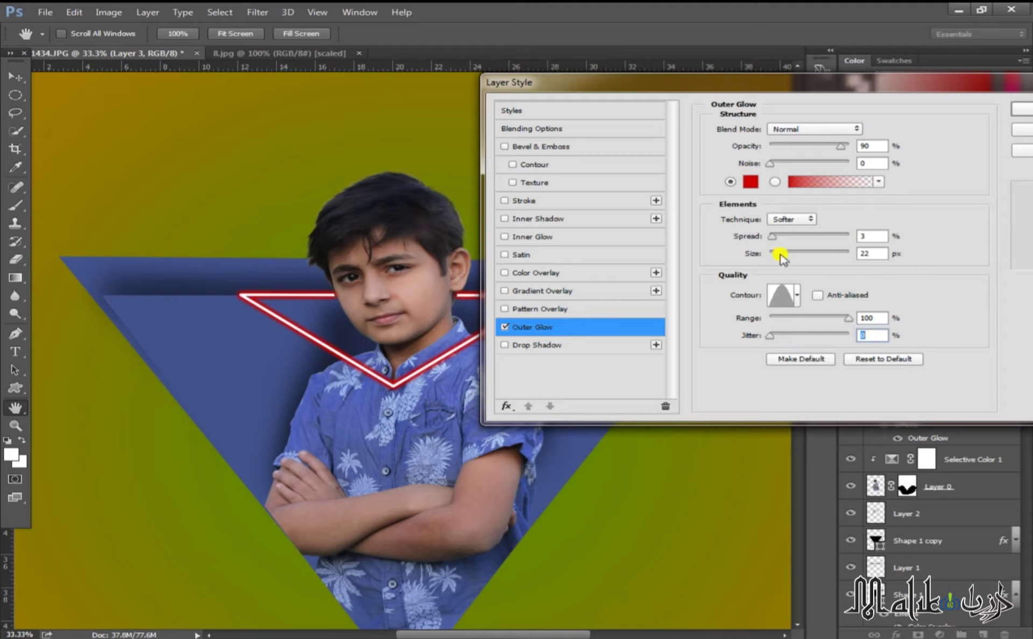
- Change the Outer Glow size to 57 px and its spread to 1%, and apply the layer style
drag(781, 257, 780, 238)
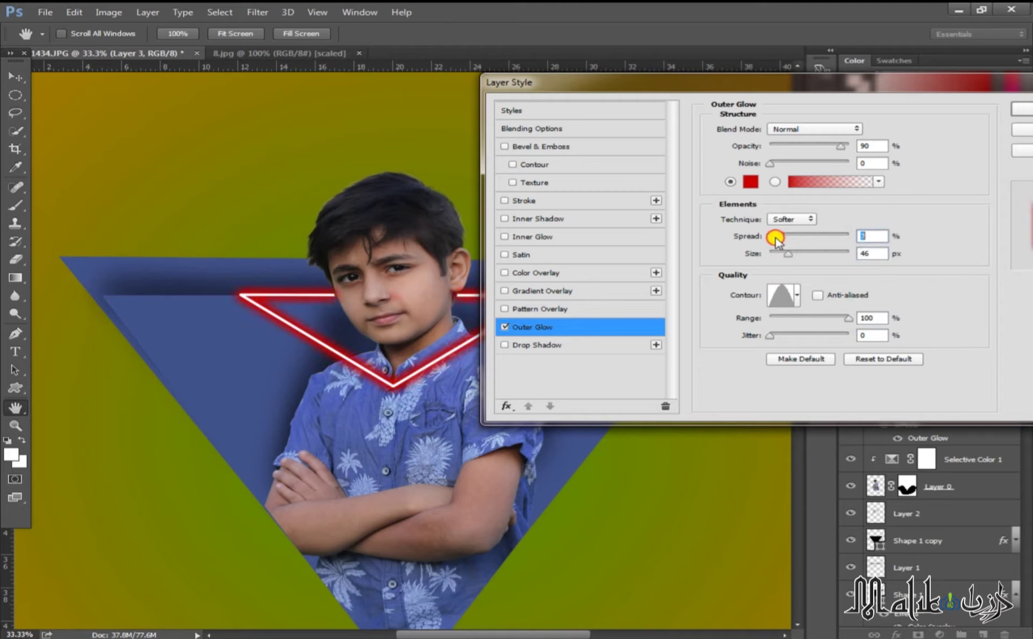
drag(776, 237, 771, 238)
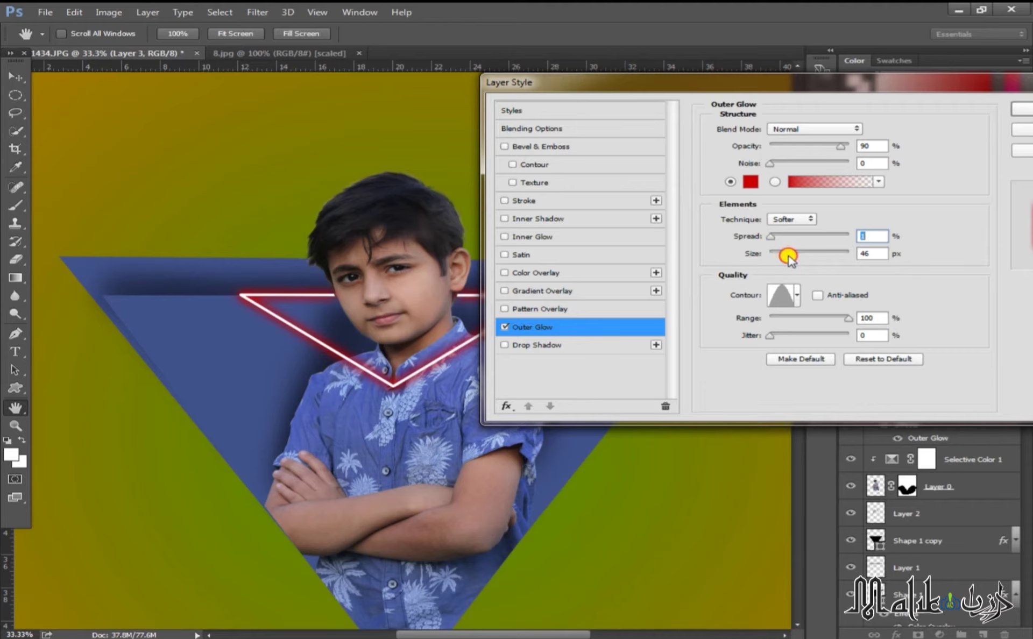
drag(789, 258, 792, 259)
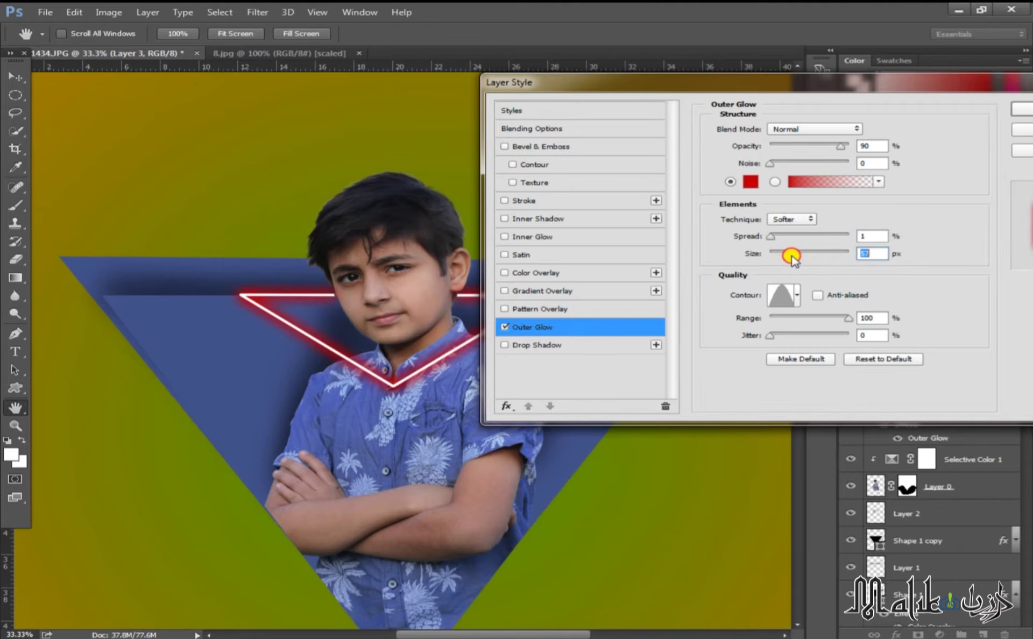
click(1027, 110)
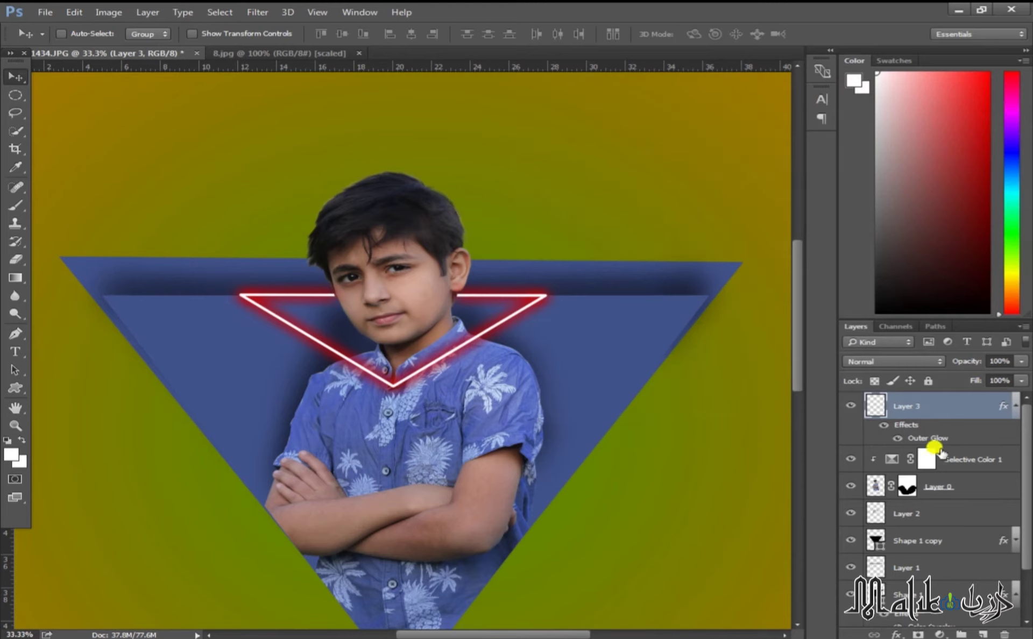
- Add a layer mask to Layer 3 and paint black with a 125 px brush to hide the glow over the boy's face
click(918, 632)
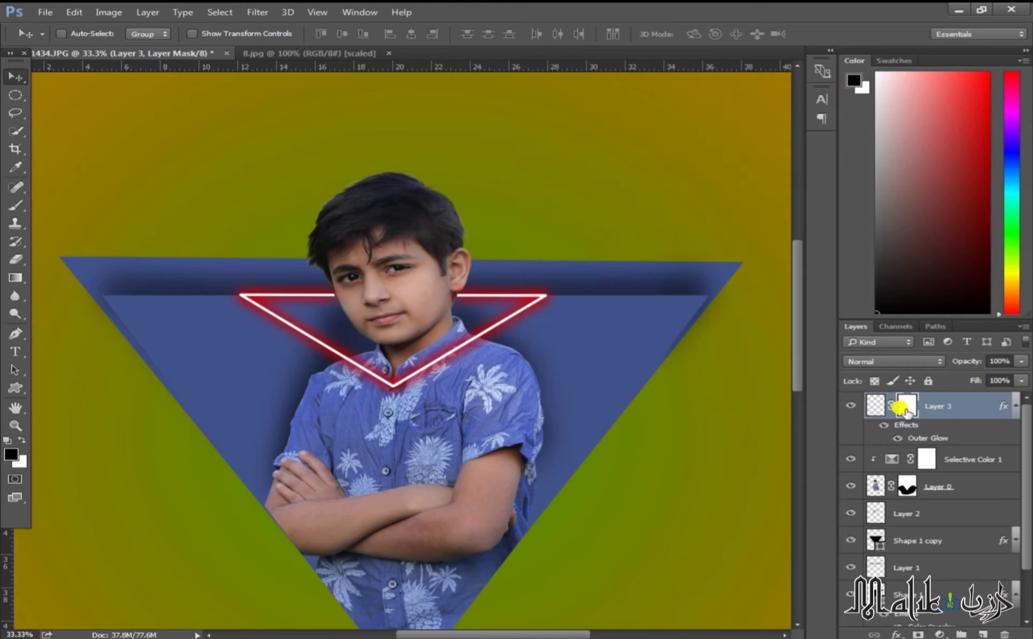
key(b)
key(bracketright)
key(bracketright)
key(bracketright)
key(bracketright)
key(bracketright)
key(bracketright)
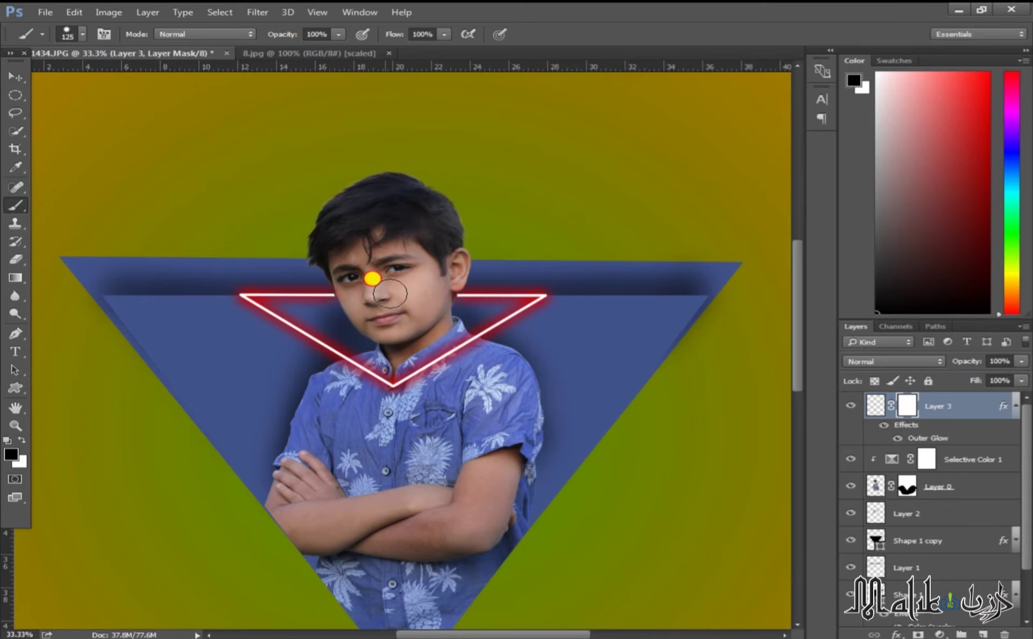
mouse_move(405, 295)
mouse_down()
mouse_move(401, 314)
mouse_move(394, 297)
mouse_up()
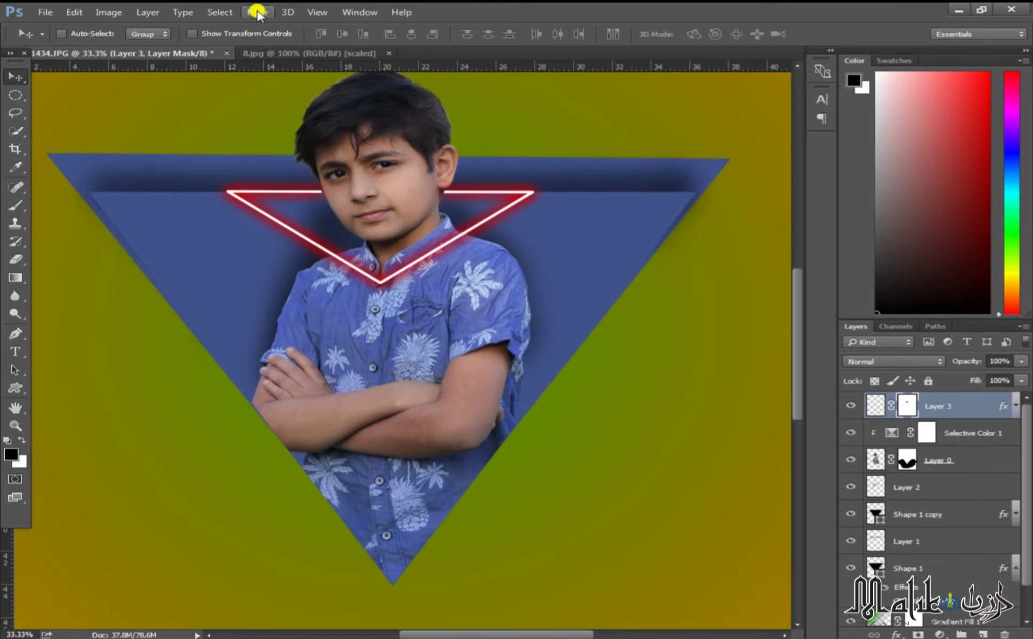
- Soften Layer 3's mask with a Gaussian Blur of 7.2 pixels radius
click(257, 12)
mouse_move(264, 165)
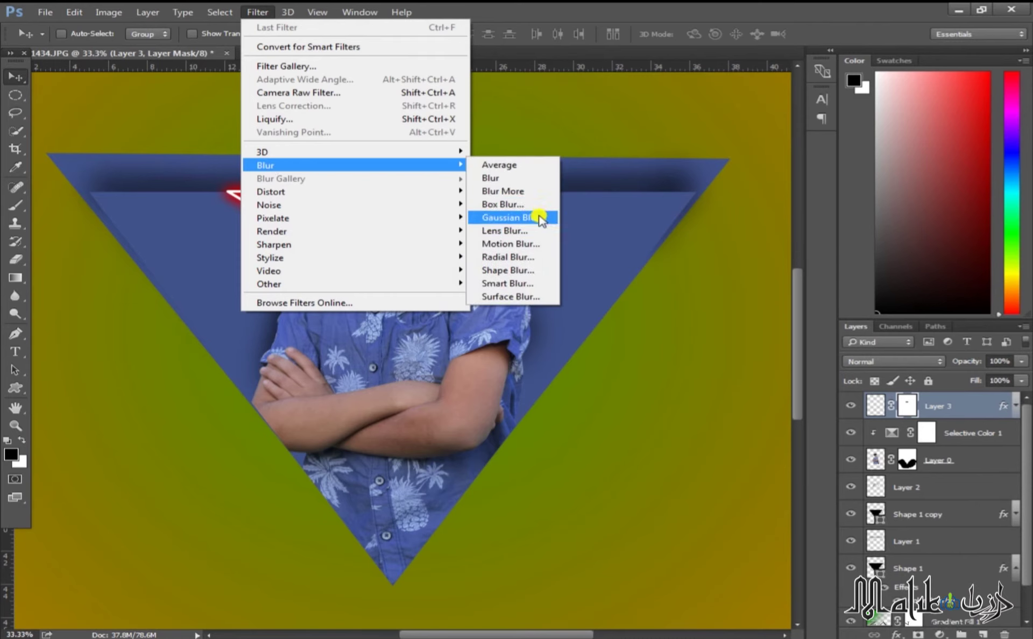
click(540, 218)
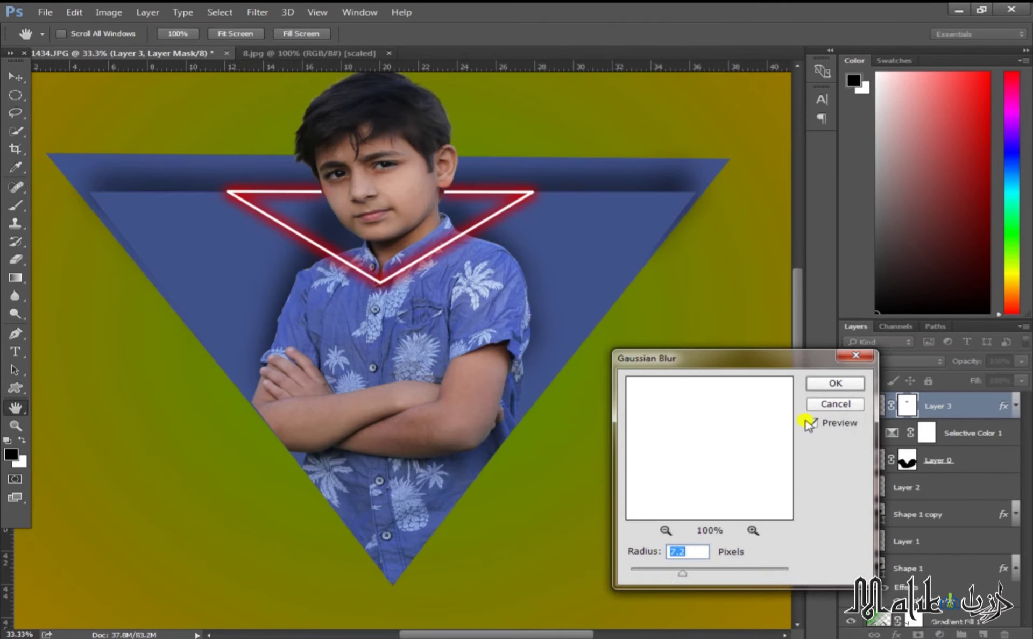
click(837, 384)
- Duplicate Layer 3 and lower the copy's opacity to 43%
right_click(957, 406)
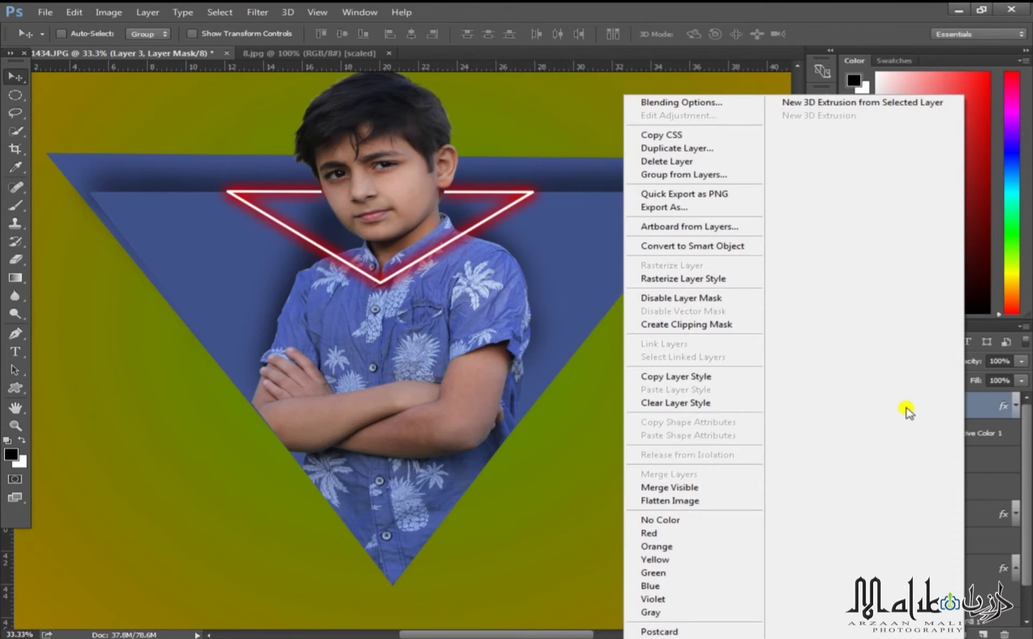
click(689, 154)
click(666, 142)
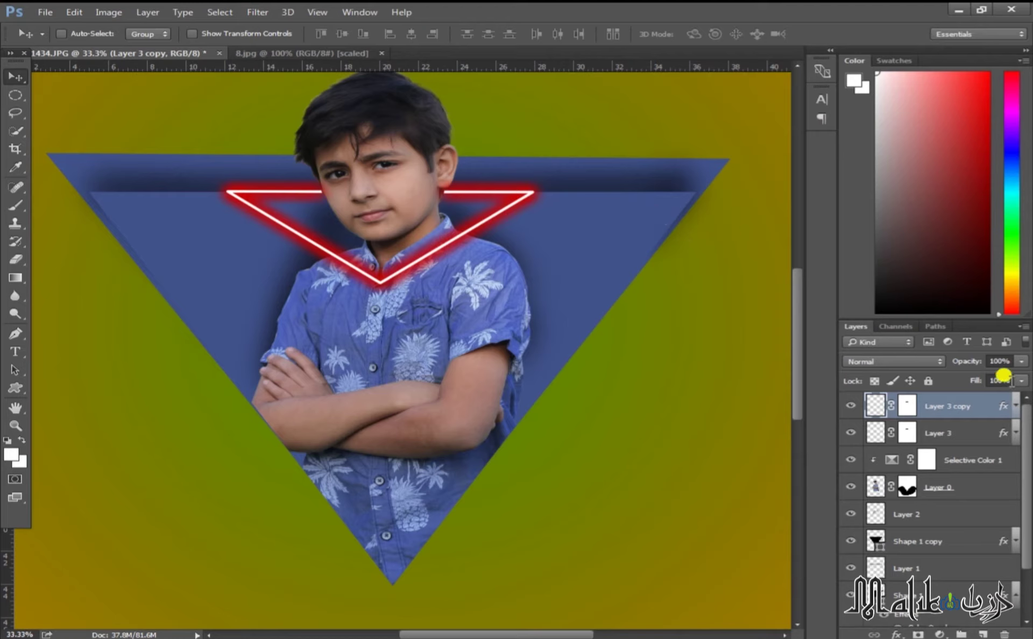
click(1022, 362)
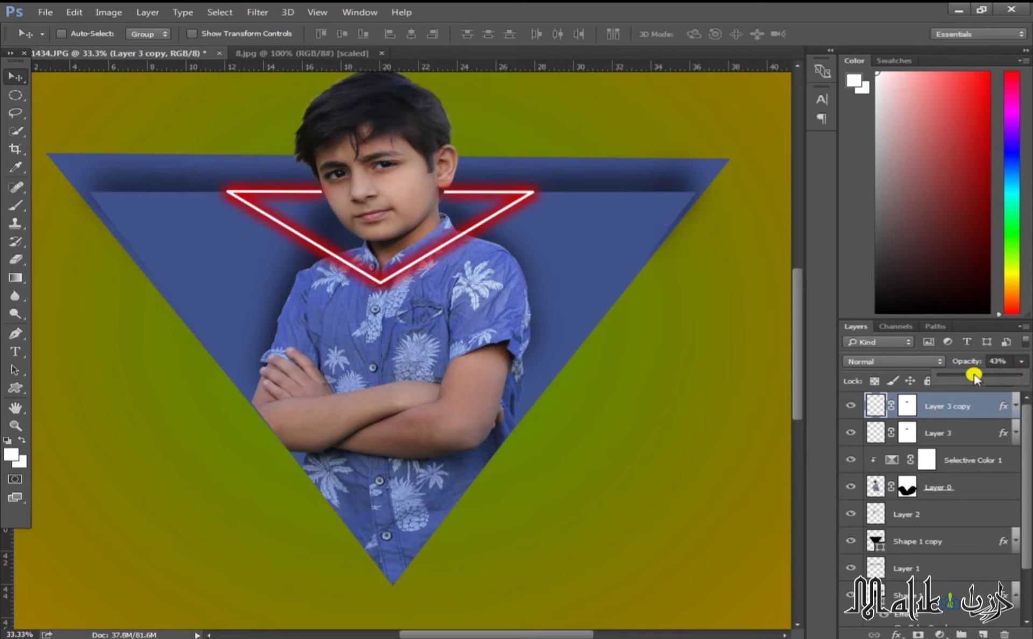
- Apply a Gaussian Blur with a 7.2 pixel radius to the Layer 3 copy
click(259, 13)
mouse_move(291, 164)
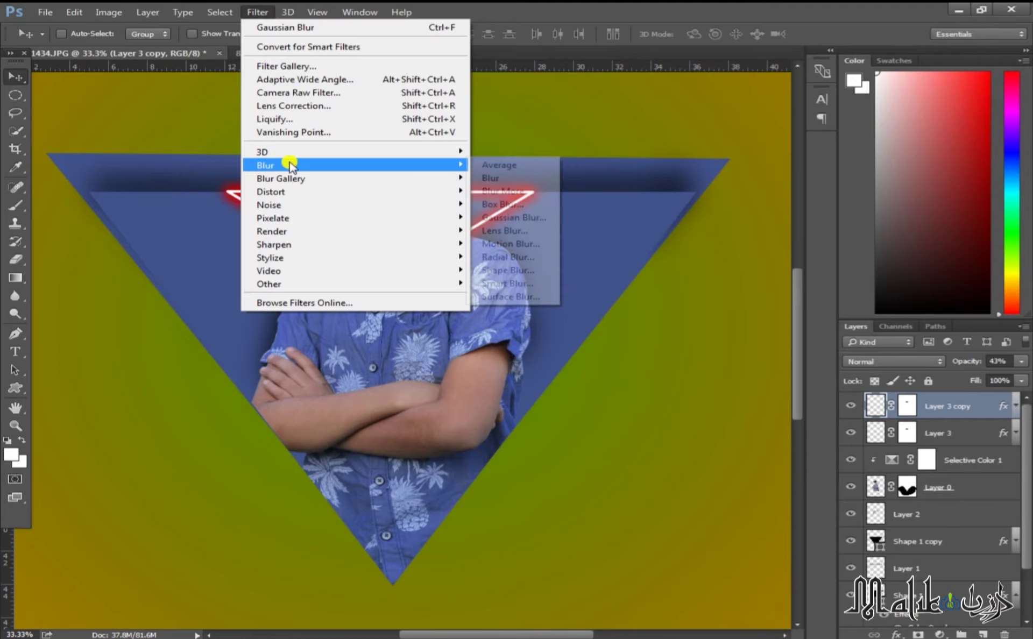
click(506, 218)
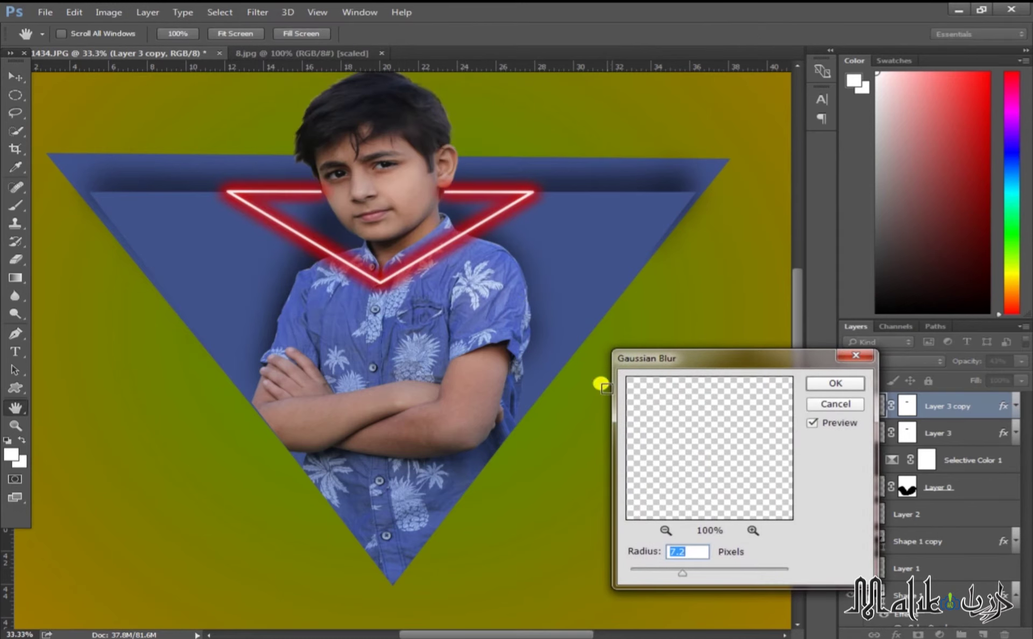
click(844, 383)
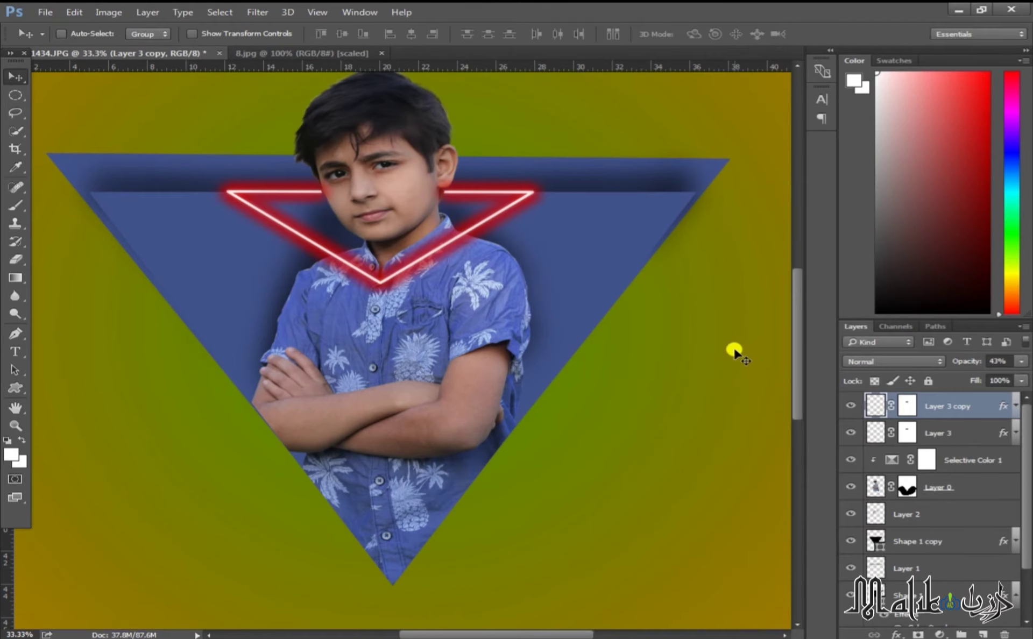
- Reduce the Layer 3 copy's fill to 53% and its opacity to 22%
click(1021, 380)
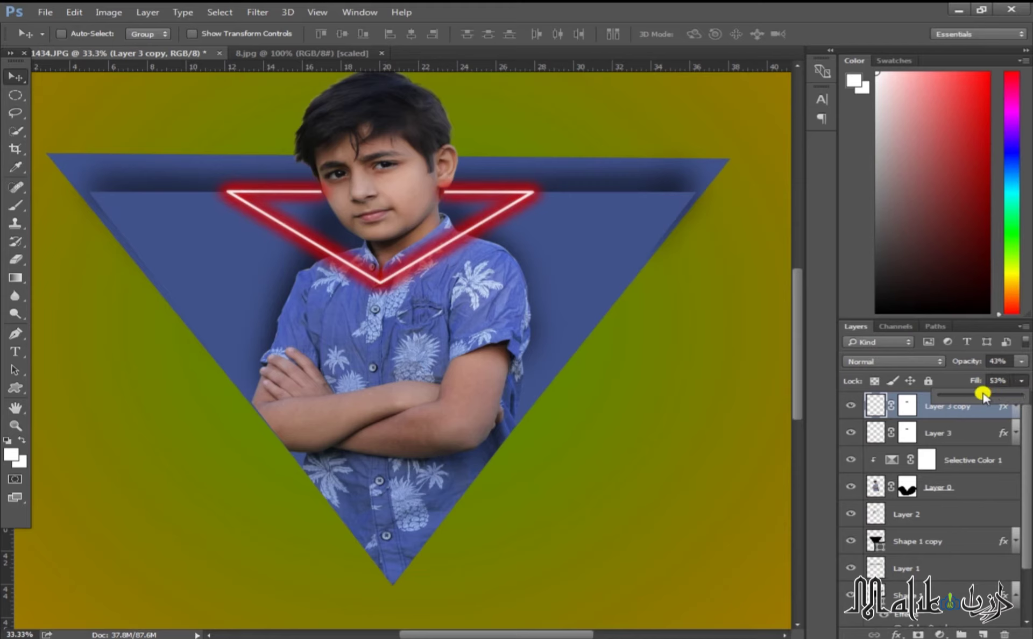
click(1021, 361)
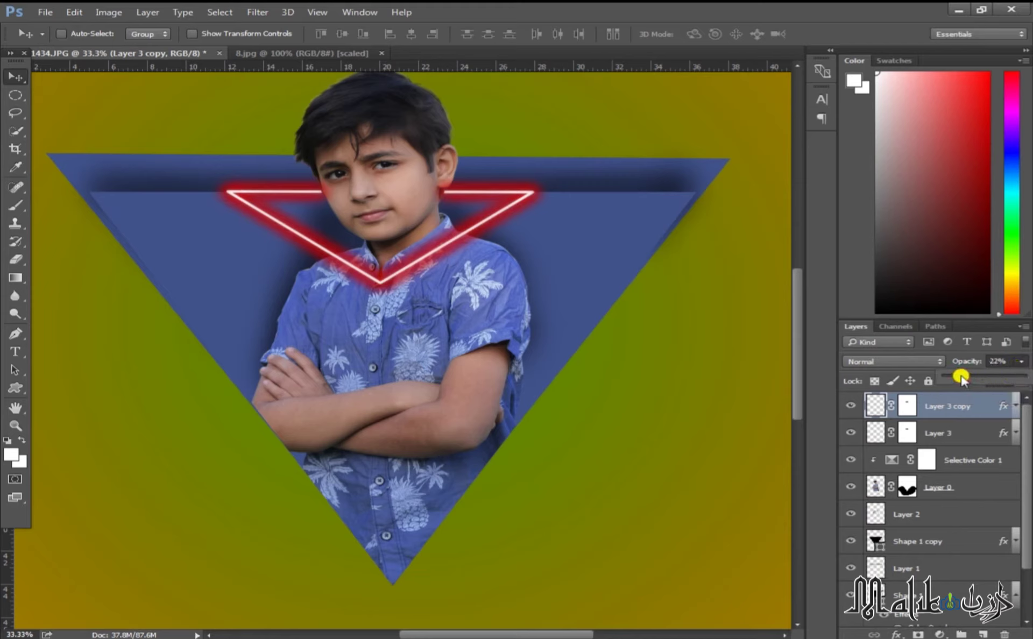
drag(959, 379, 959, 464)
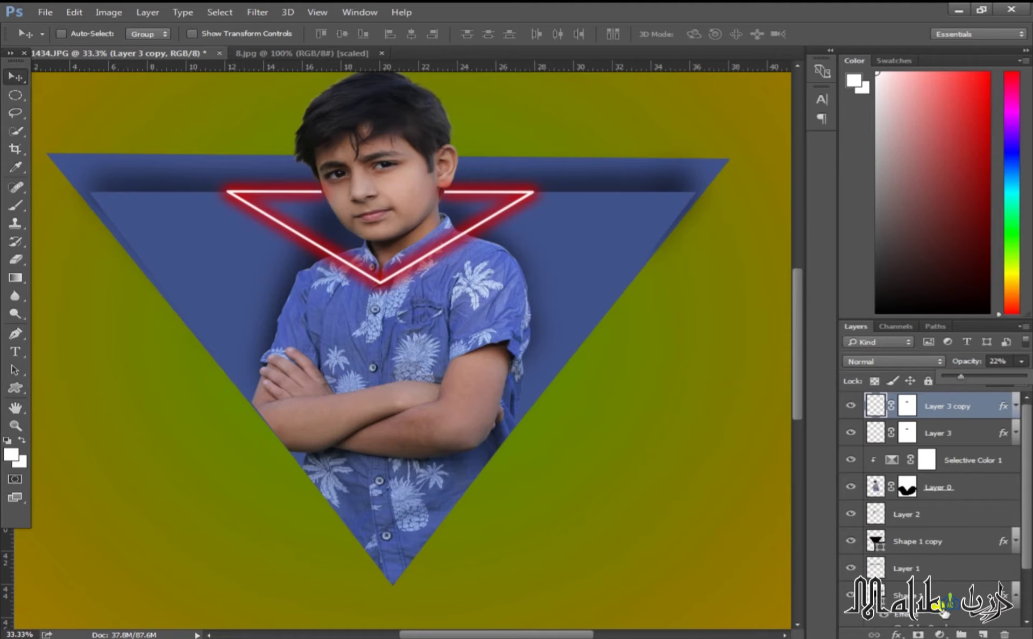
- Add a Gradient Map adjustment layer above all layers and set its gradient's starting color stop to dark red aa0000
click(939, 634)
click(883, 609)
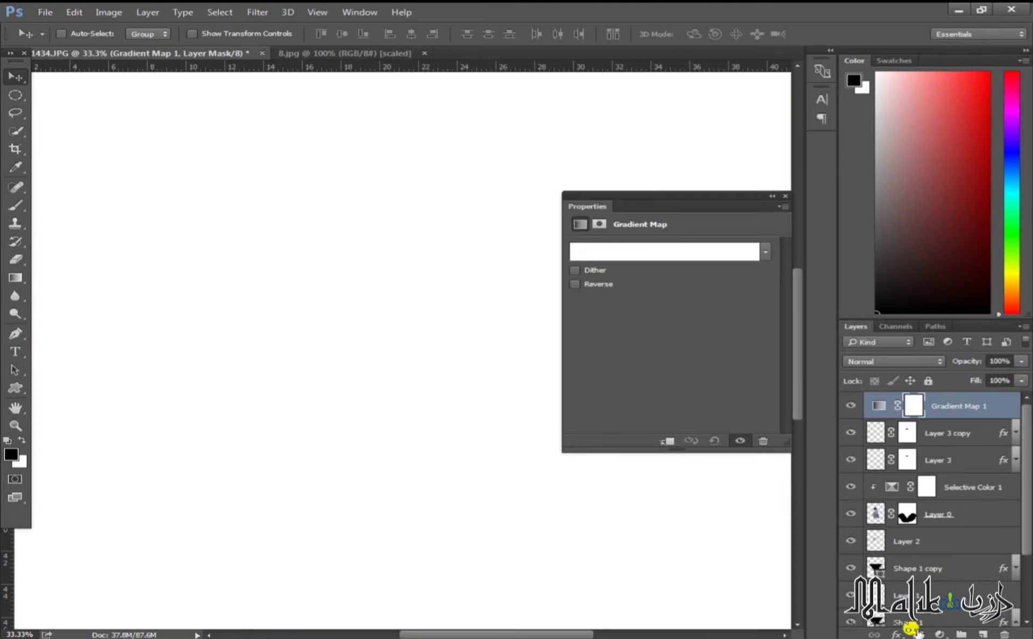
click(599, 253)
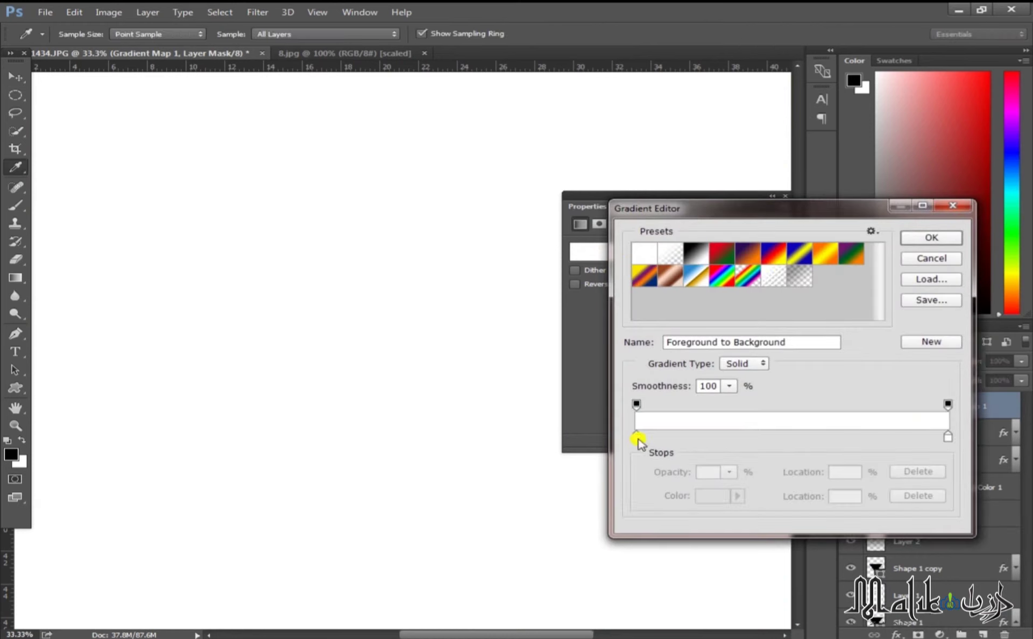
click(636, 437)
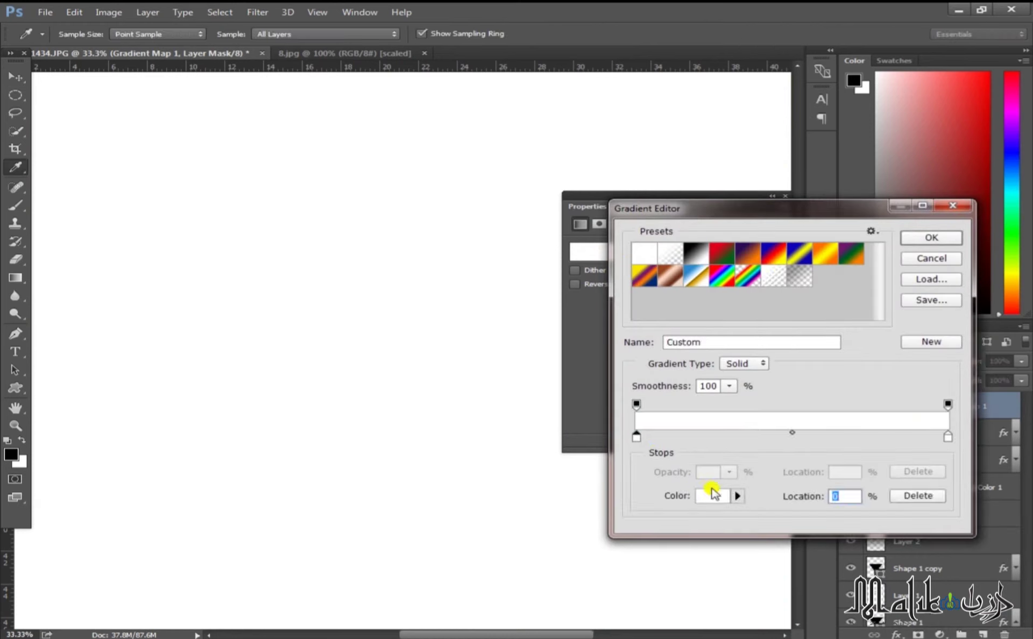
click(713, 495)
drag(735, 281, 763, 281)
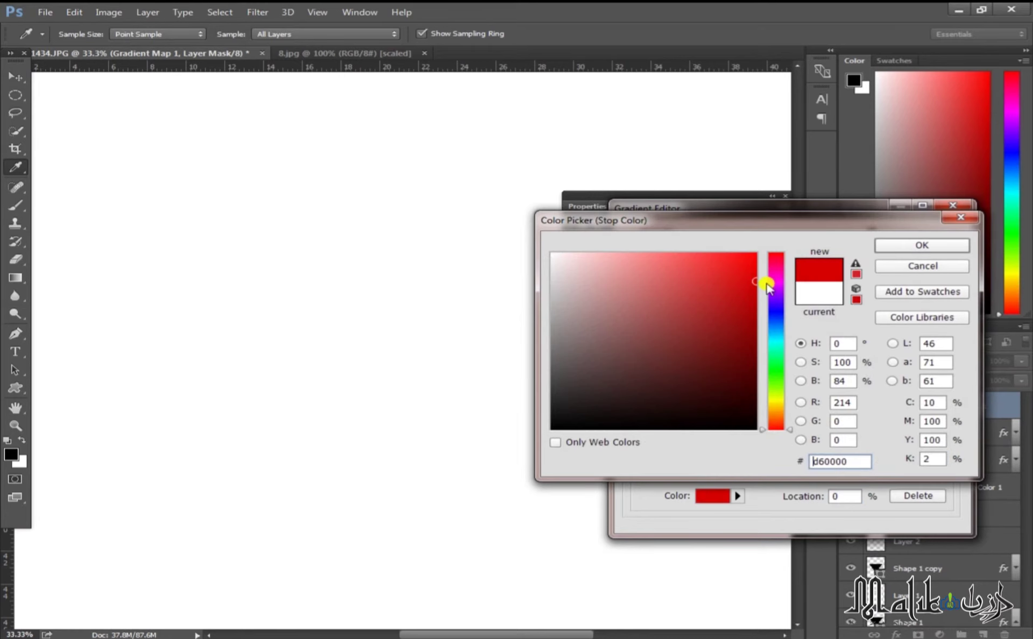
click(752, 312)
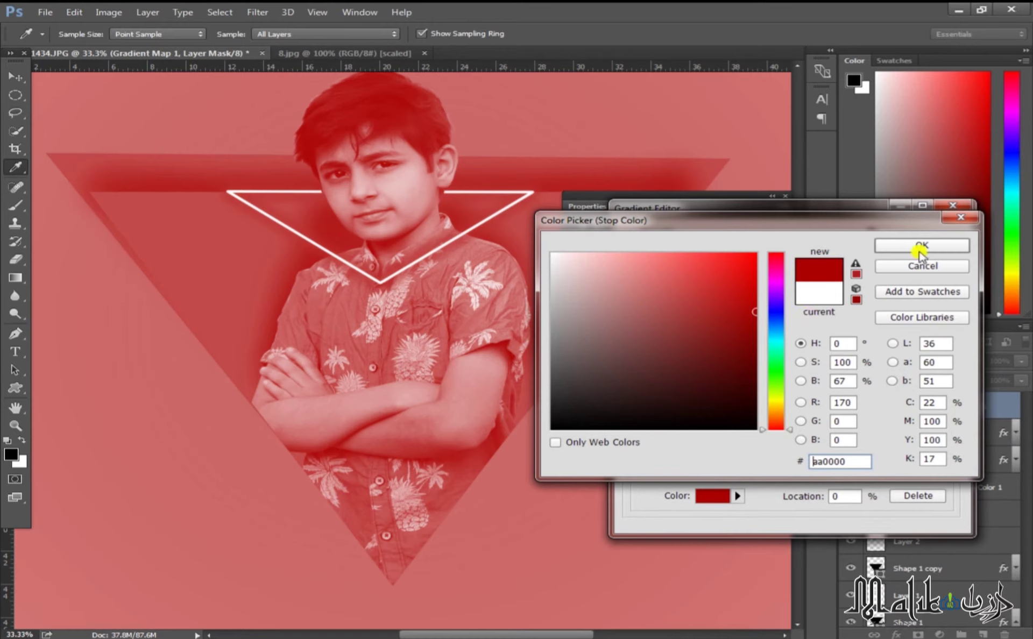
click(922, 247)
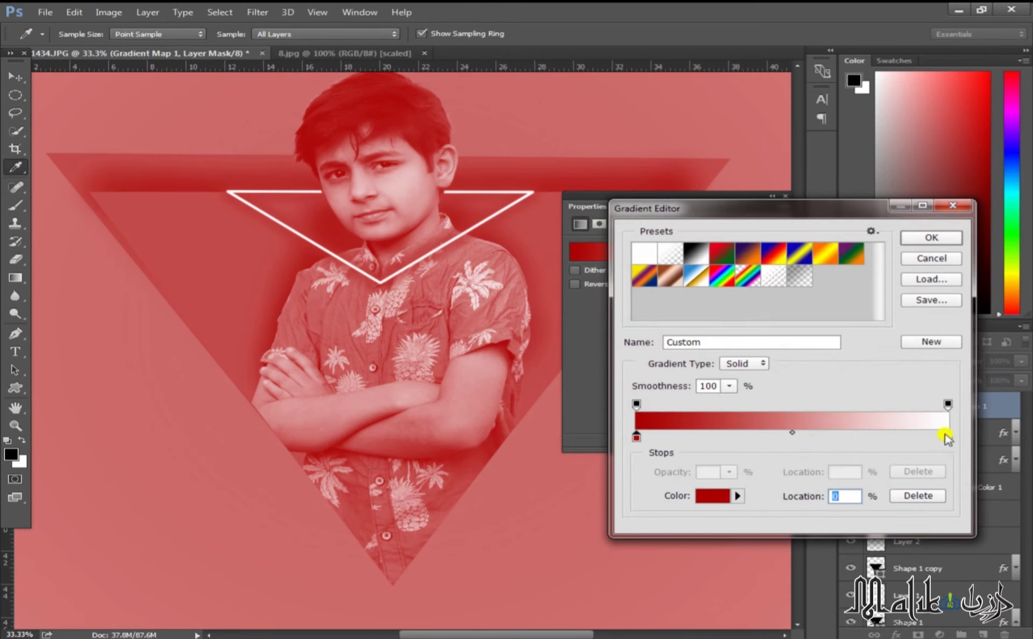
- Set the gradient's end color stop to the darker red 650202 and apply the gradient map
click(948, 438)
click(716, 496)
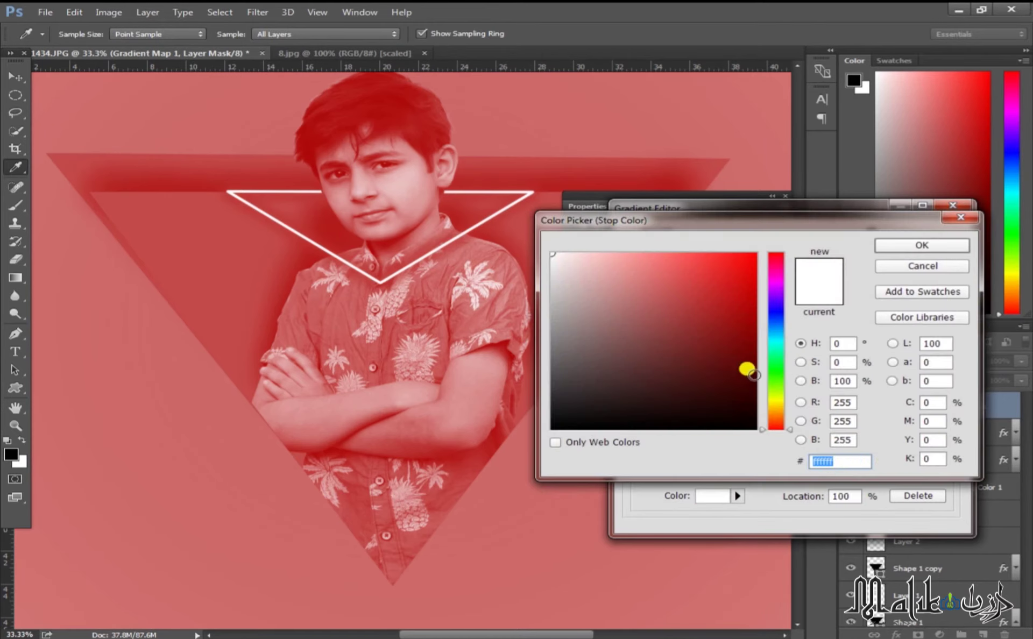
click(752, 373)
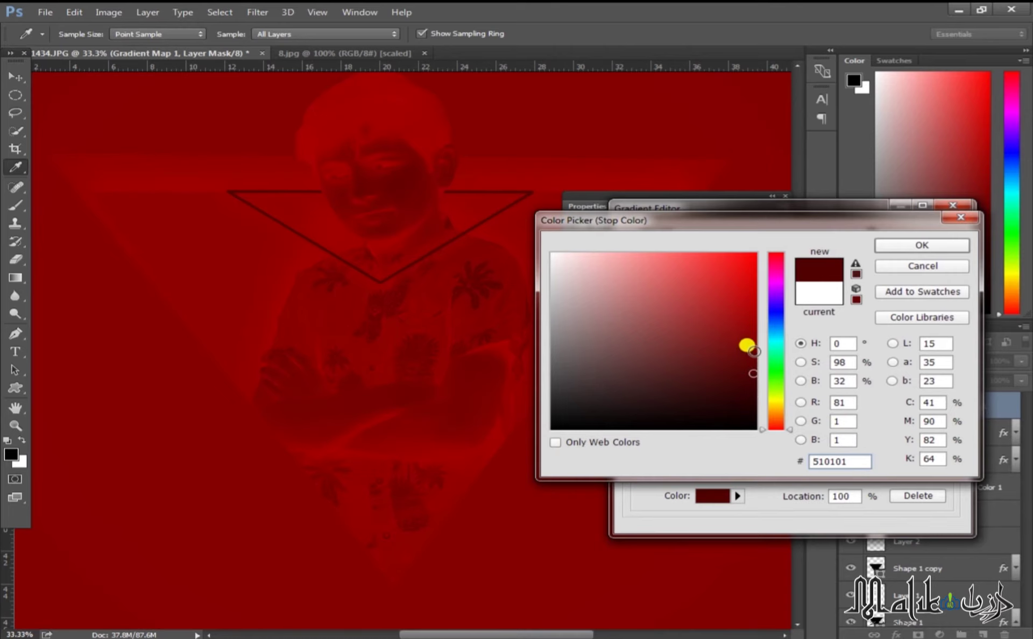
click(754, 347)
click(753, 359)
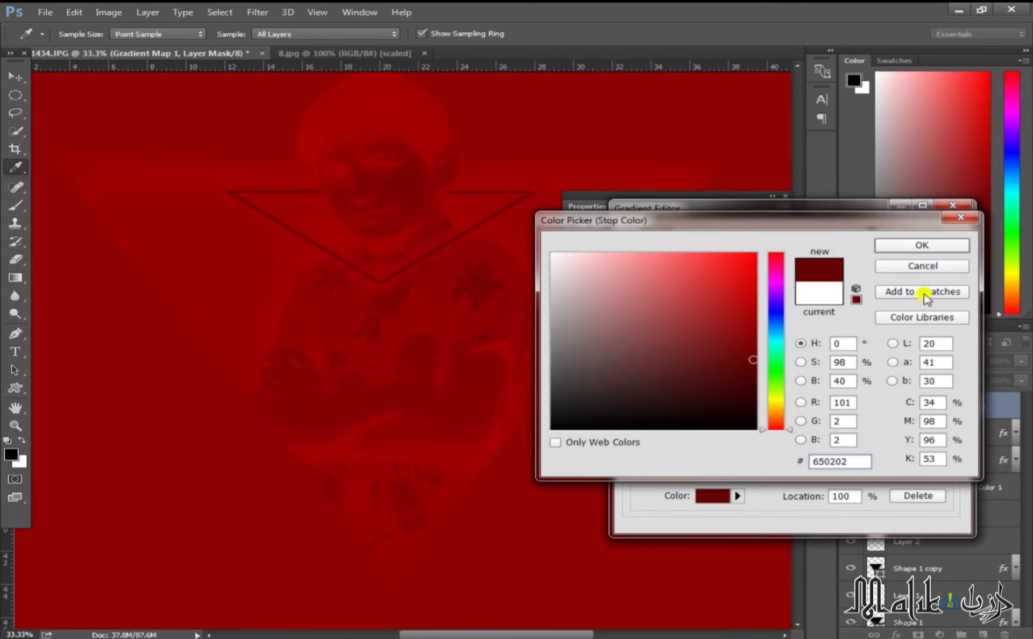
click(921, 245)
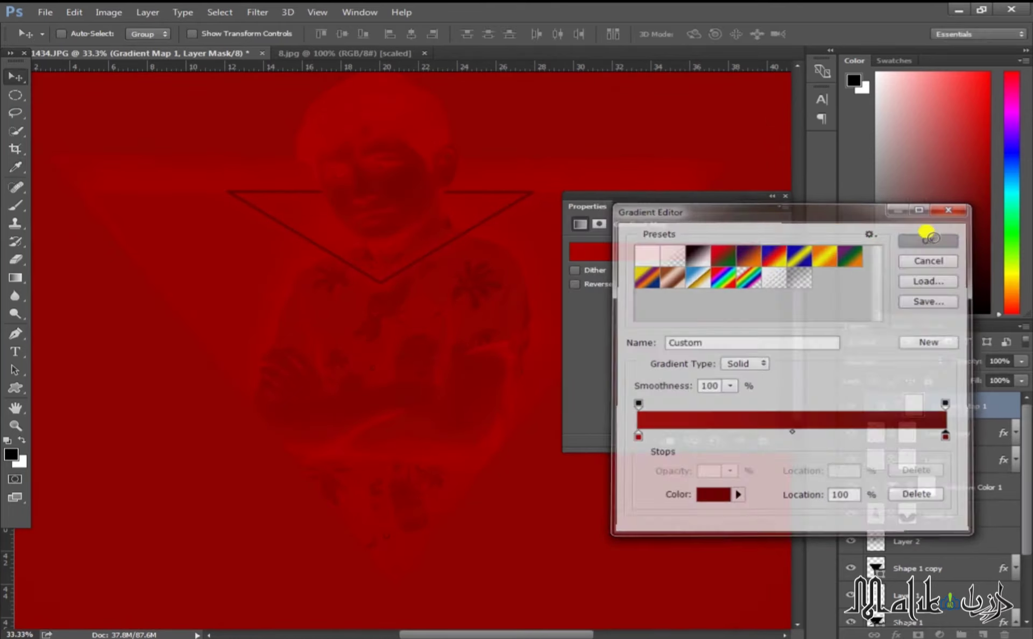
click(927, 237)
click(784, 199)
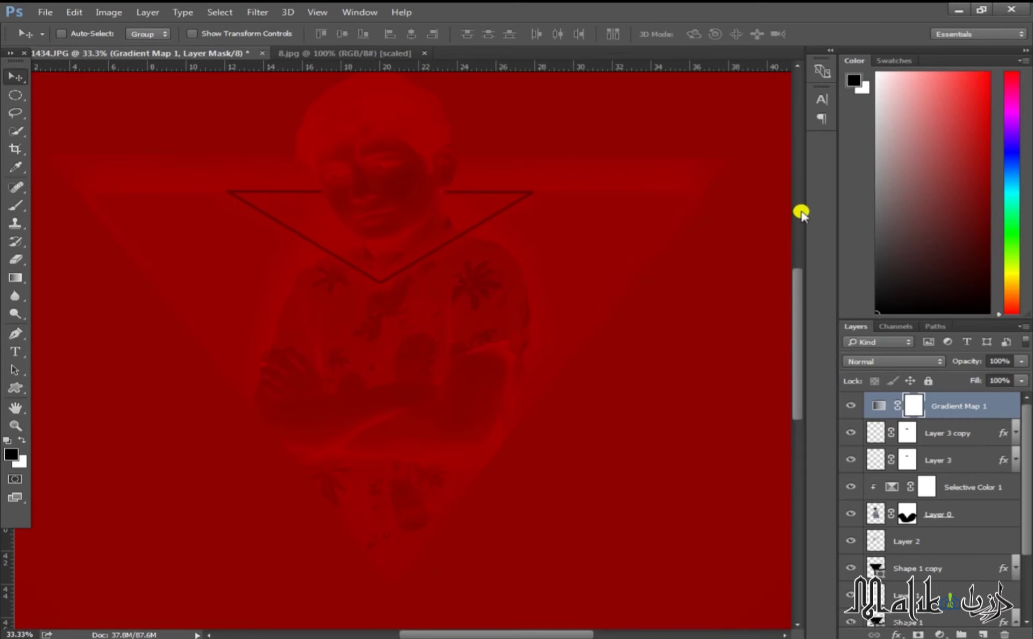
- Invert the Gradient Map layer's mask to hide the red effect across the whole image
click(143, 16)
mouse_move(76, 12)
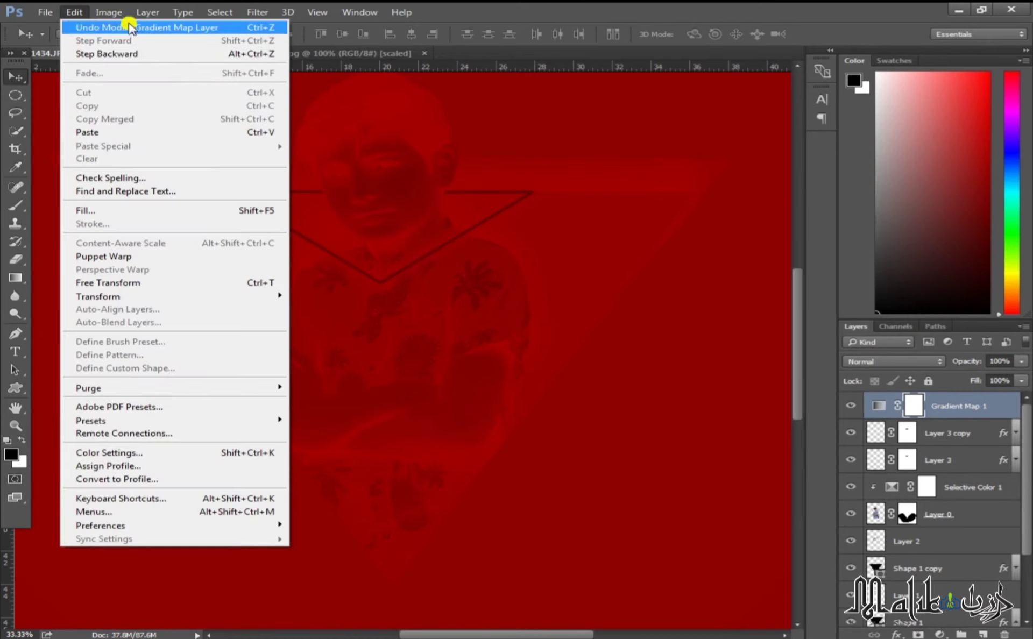
mouse_move(117, 15)
mouse_move(123, 45)
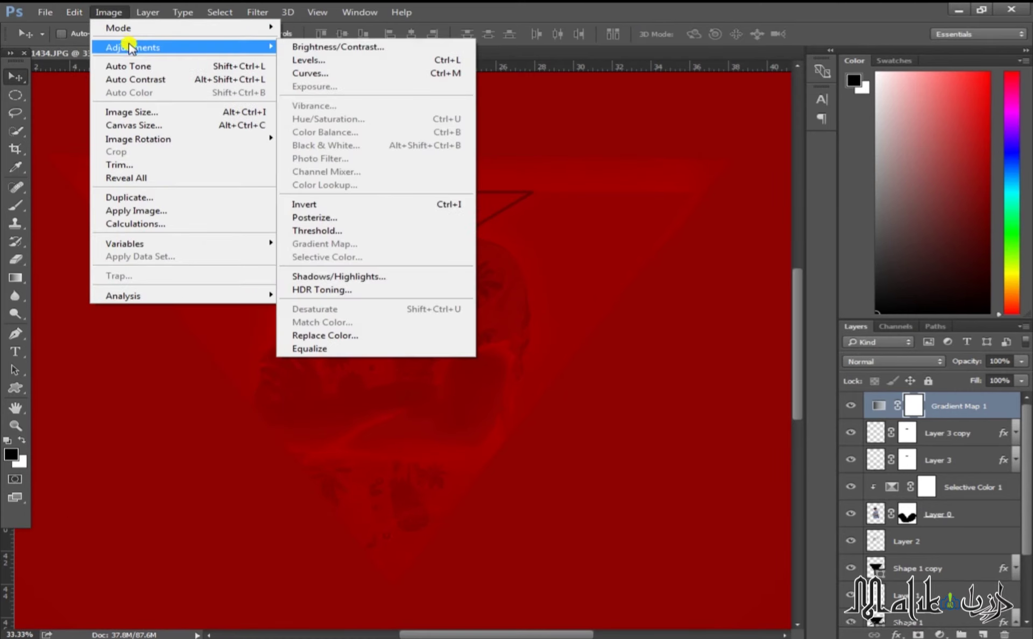
click(312, 204)
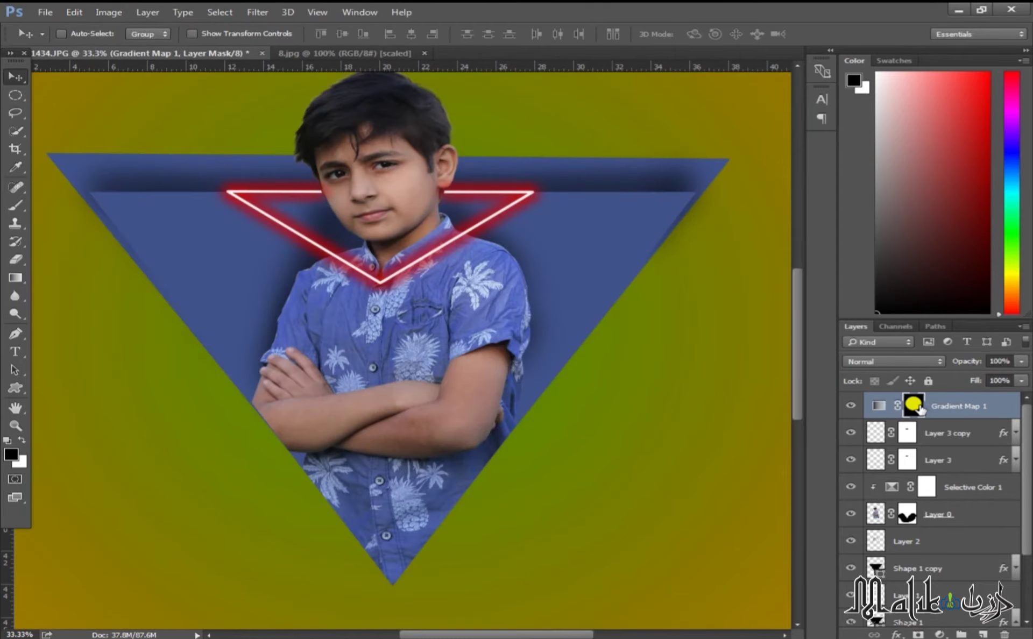
- Prepare a white brush with 38% opacity and 26% flow for painting on the Gradient Map mask
click(15, 209)
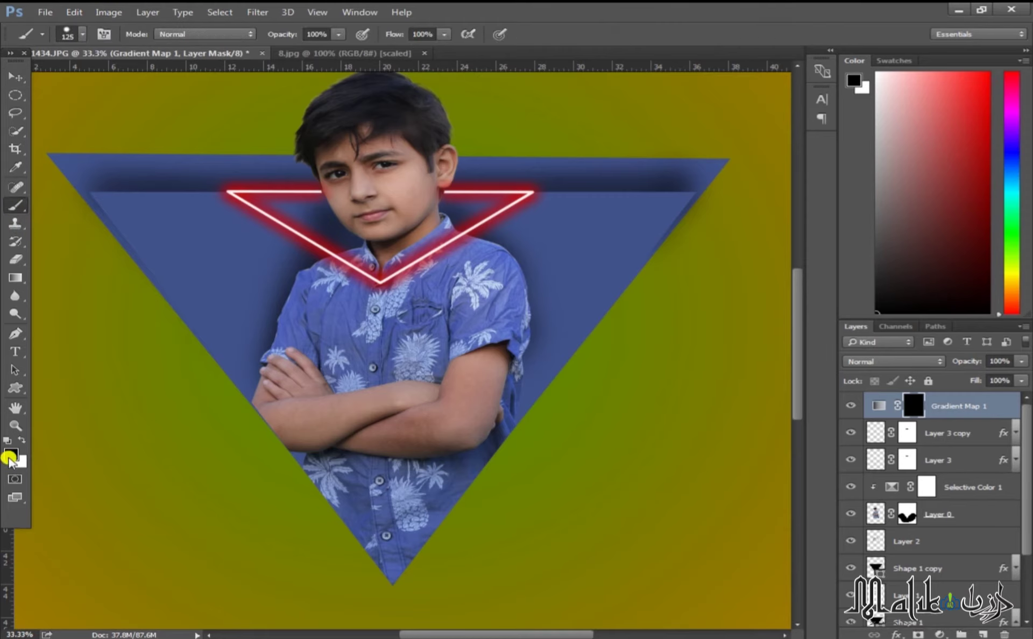
click(19, 441)
drag(443, 34, 288, 49)
click(339, 34)
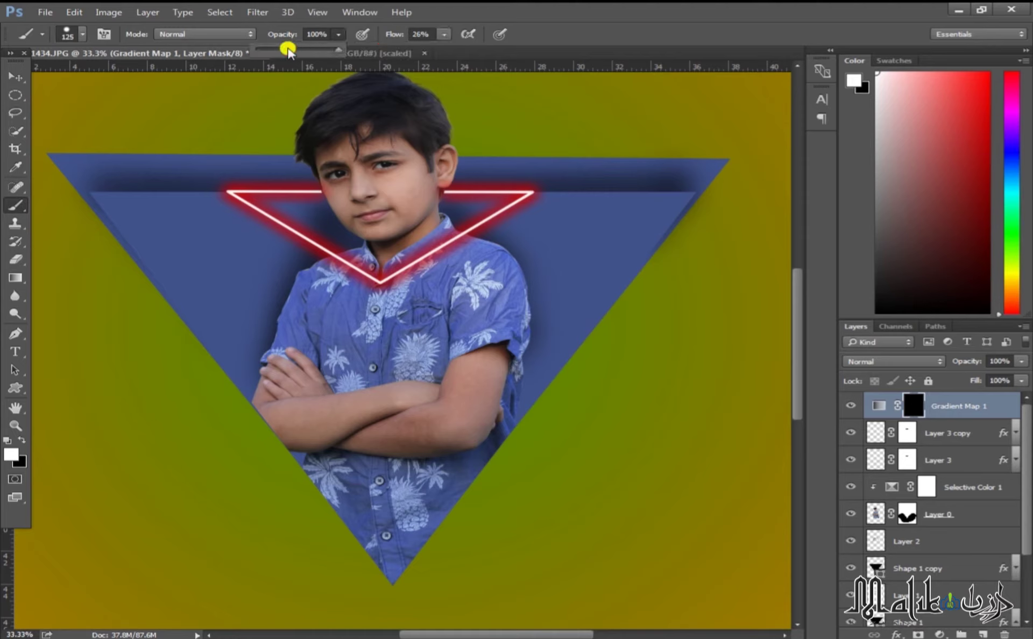
- Paint white on the Gradient Map mask around the cheeks, neck and collar to reveal red light, enlarging the brush to 200 px
click(325, 194)
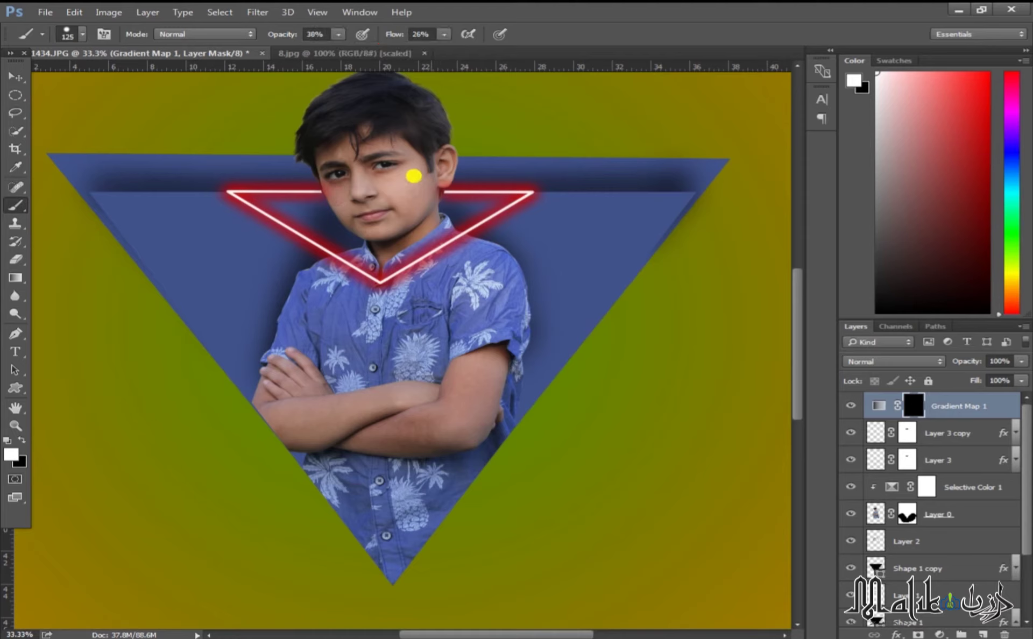
click(429, 188)
key(ctrl+z)
click(81, 34)
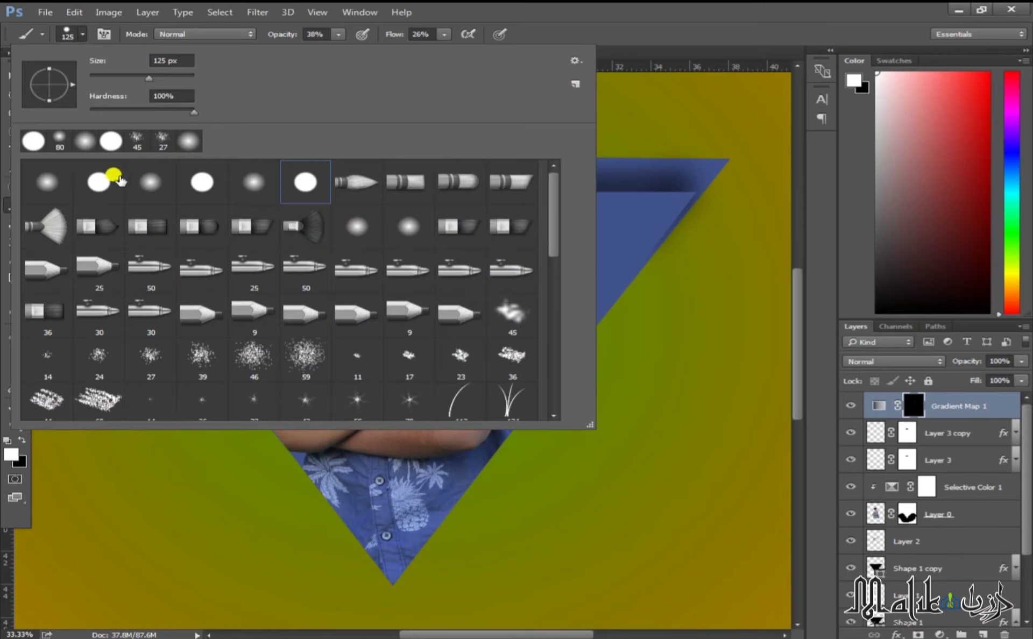
click(460, 8)
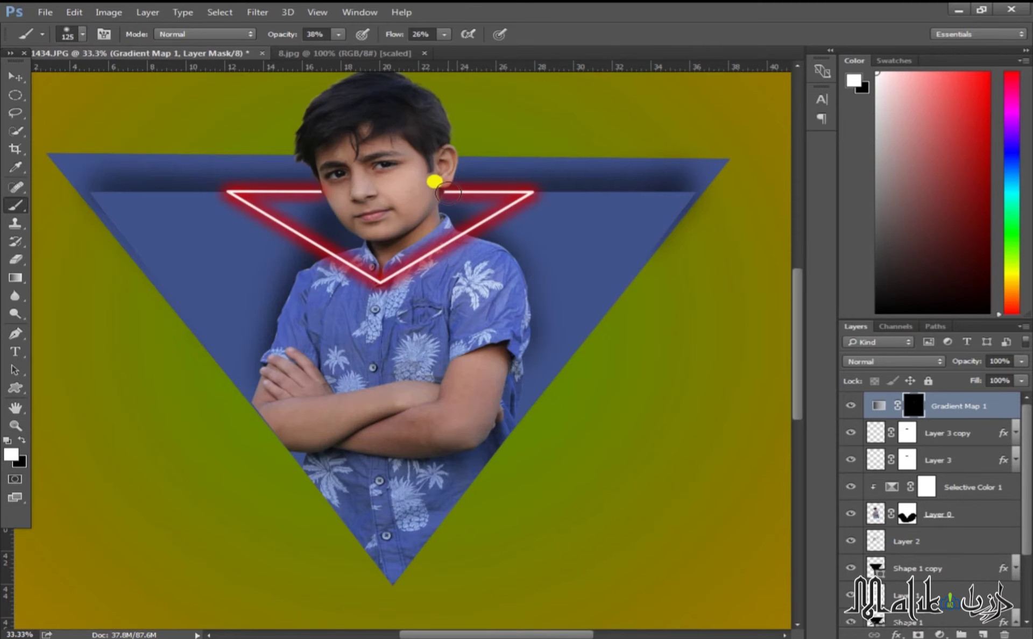
drag(433, 182, 427, 179)
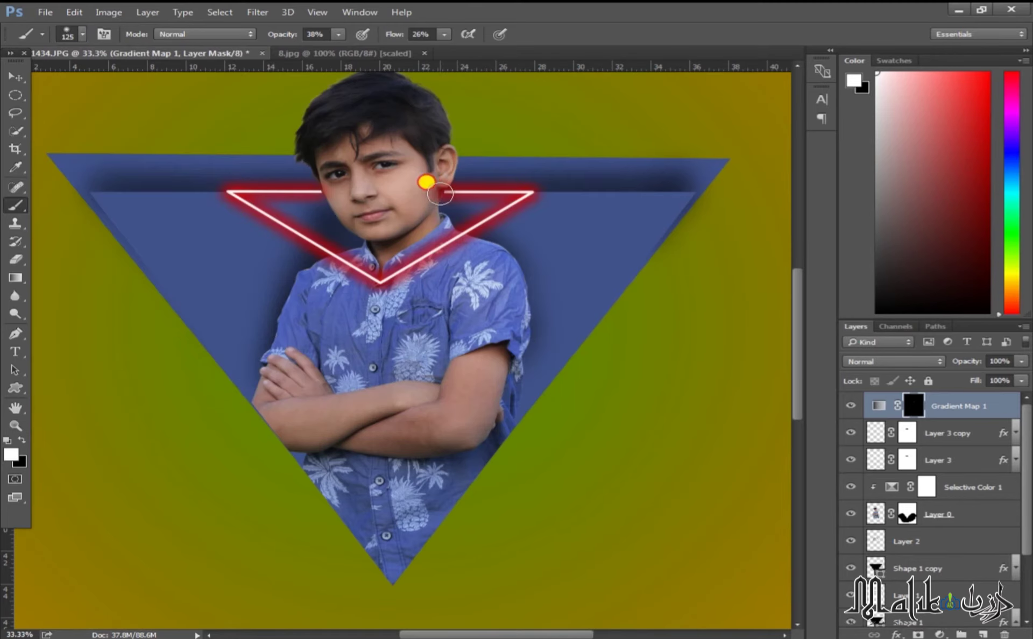
mouse_move(270, 205)
mouse_down()
mouse_move(331, 196)
mouse_move(321, 195)
mouse_move(426, 255)
mouse_move(445, 218)
mouse_move(387, 254)
mouse_move(351, 247)
mouse_move(428, 246)
mouse_move(443, 235)
mouse_move(361, 259)
mouse_move(368, 250)
mouse_move(351, 253)
mouse_move(370, 285)
mouse_move(319, 213)
mouse_move(327, 207)
mouse_move(288, 215)
mouse_move(324, 244)
mouse_move(396, 265)
mouse_move(365, 255)
mouse_move(433, 230)
mouse_move(465, 204)
mouse_move(366, 230)
mouse_move(378, 237)
mouse_move(320, 215)
mouse_move(351, 248)
mouse_move(364, 304)
mouse_move(529, 341)
mouse_move(313, 216)
mouse_up()
key(bracketright)
key(bracketright)
key(bracketright)
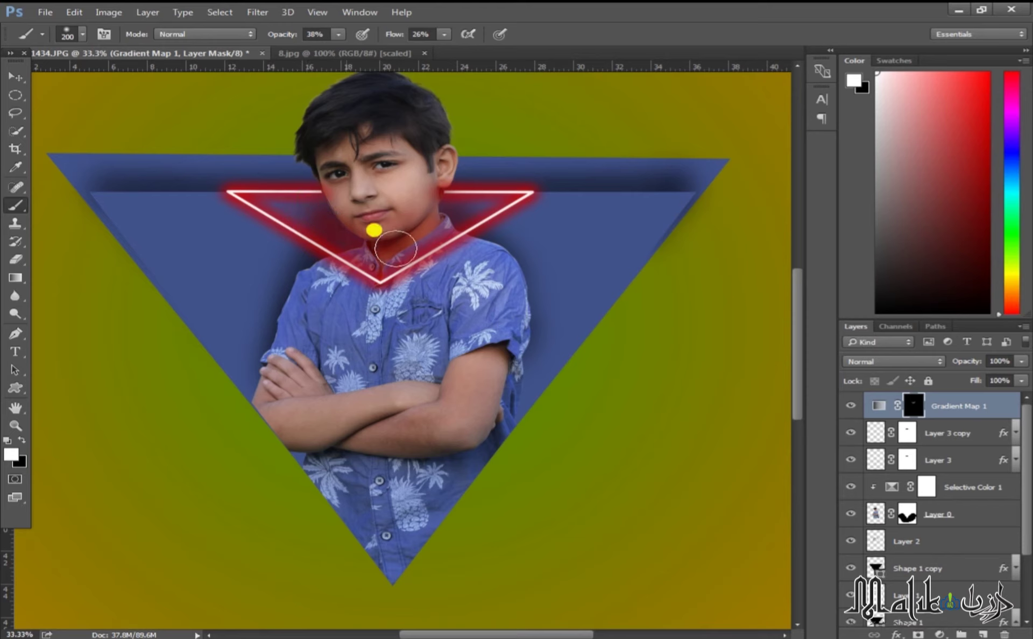
- Paint black on the Gradient Map mask to remove the red spill around the glowing triangle outline
click(12, 436)
mouse_move(306, 257)
mouse_down()
mouse_move(319, 205)
mouse_move(315, 214)
mouse_move(399, 230)
mouse_move(459, 210)
mouse_move(330, 214)
mouse_move(412, 218)
mouse_move(380, 233)
mouse_move(409, 229)
mouse_move(369, 226)
mouse_move(410, 217)
mouse_move(314, 203)
mouse_move(417, 217)
mouse_move(326, 226)
mouse_move(336, 215)
mouse_move(331, 224)
mouse_move(329, 215)
mouse_move(396, 231)
mouse_move(434, 209)
mouse_move(386, 235)
mouse_move(335, 211)
mouse_move(359, 212)
mouse_move(350, 179)
mouse_move(335, 180)
mouse_move(350, 196)
mouse_move(416, 189)
mouse_move(346, 182)
mouse_move(348, 201)
mouse_move(411, 227)
mouse_move(334, 236)
mouse_move(191, 200)
mouse_up()
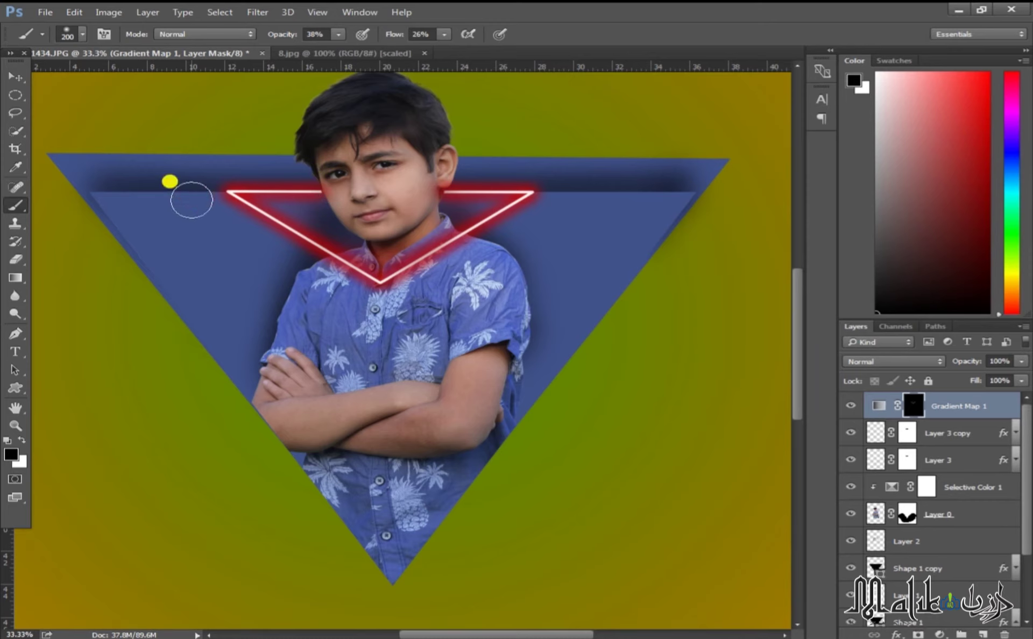
click(15, 76)
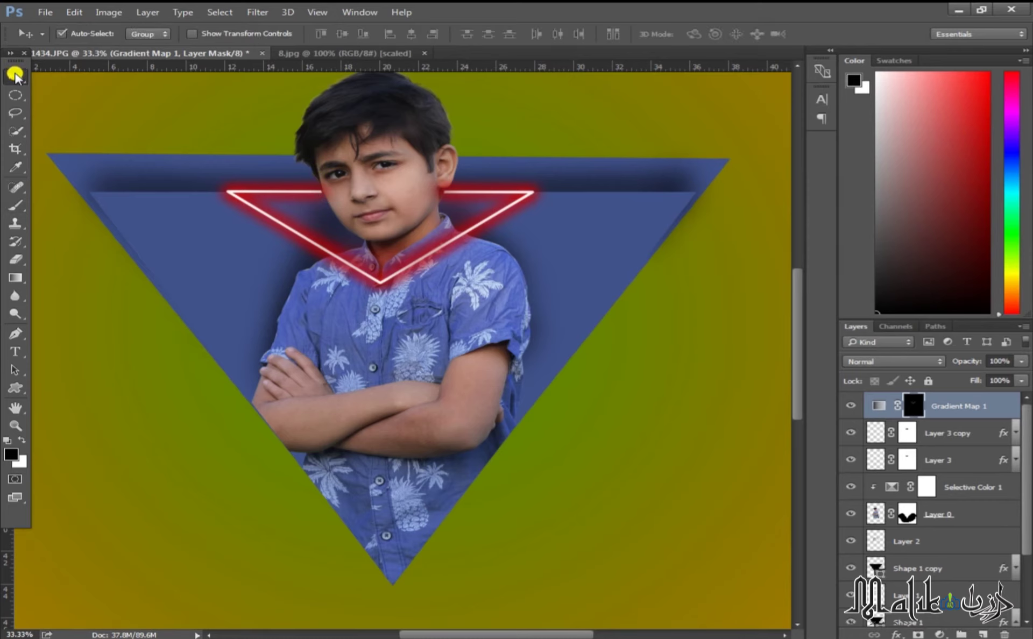
- Group all layers from Gradient Map 1 down to Shape 1 and check the group's contents by toggling its visibility
key(ctrl+minus)
key(ctrl+minus)
key(ctrl+minus)
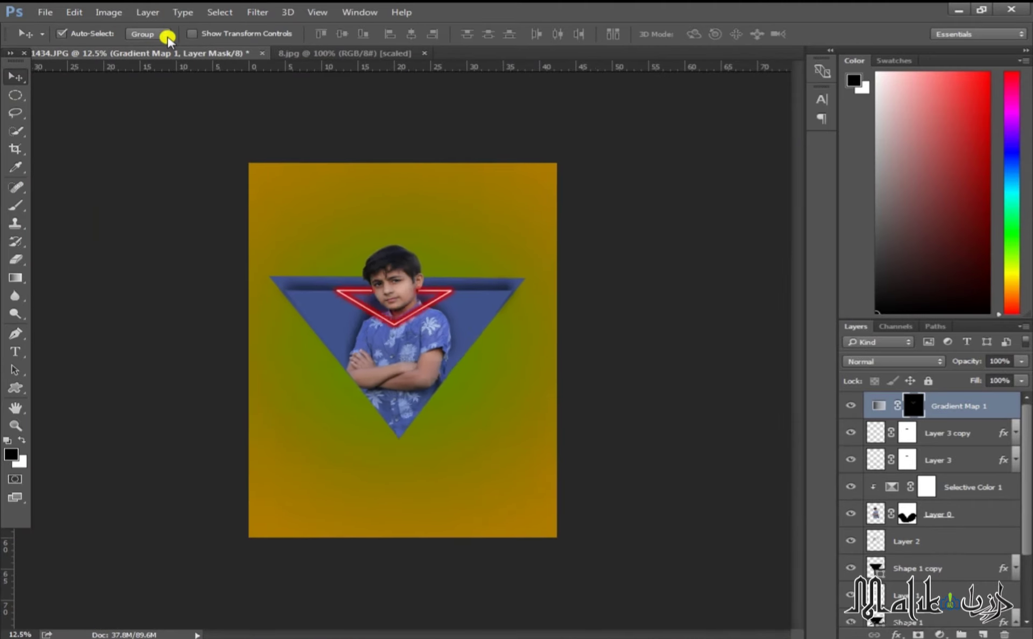
key(ctrl+minus)
key(ctrl+plus)
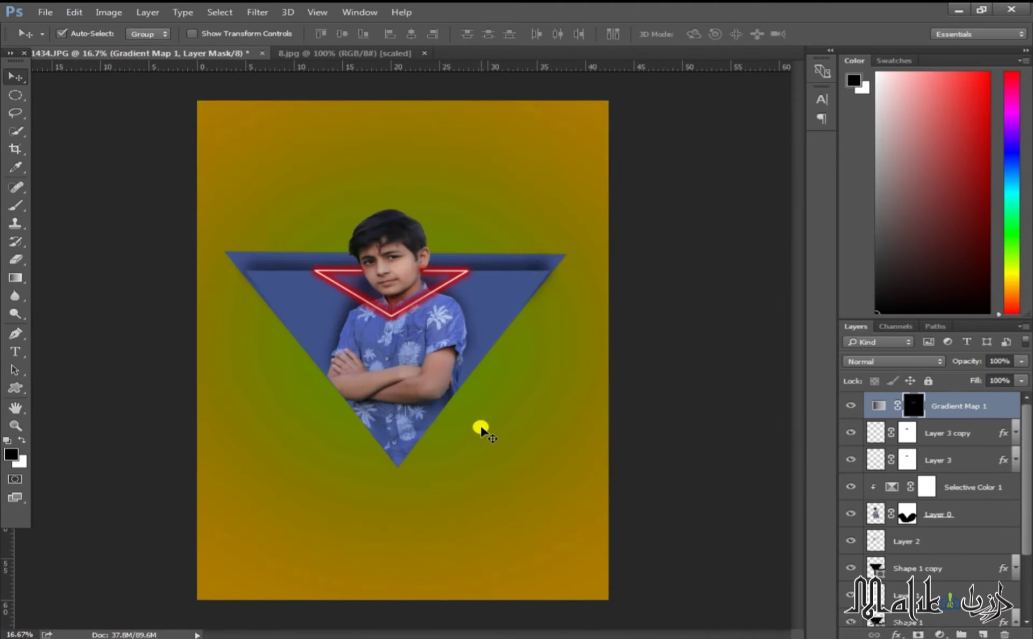
scroll(941, 538, down, 3)
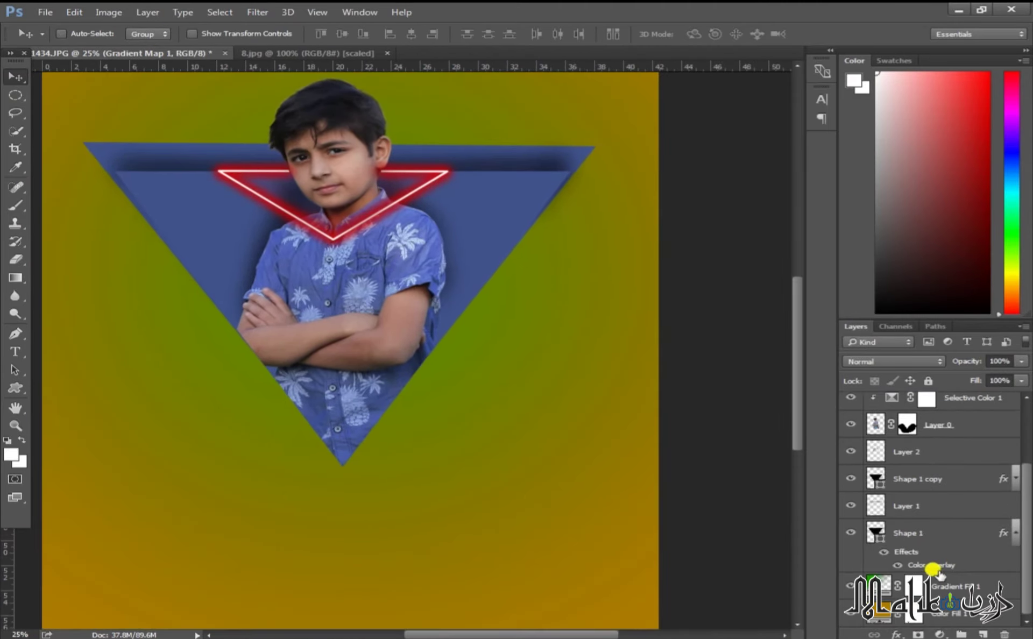
shift+click(936, 535)
click(960, 634)
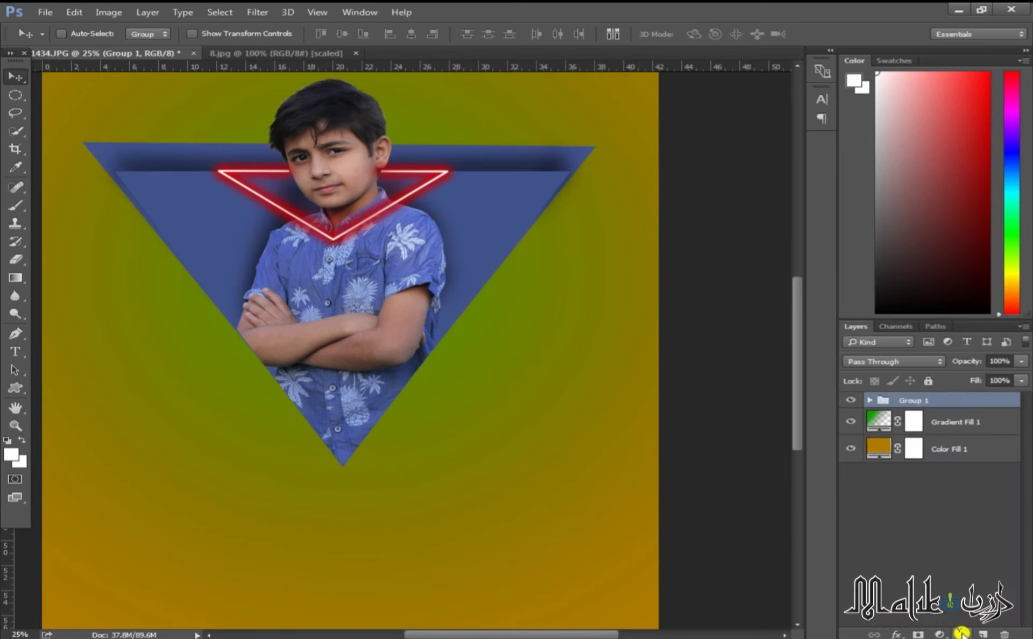
key(ctrl+minus)
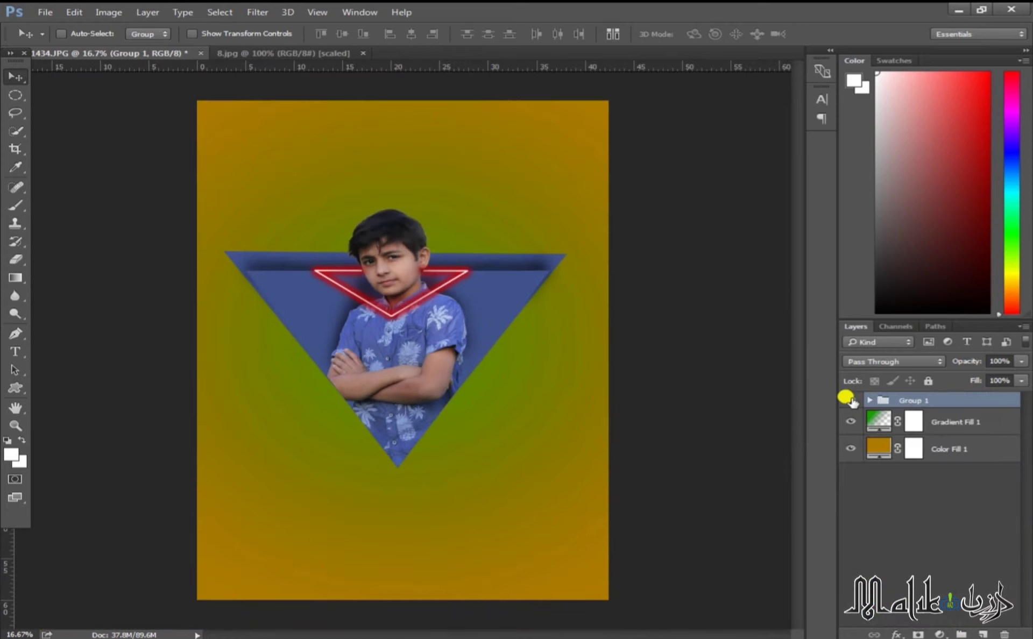
click(850, 401)
click(852, 401)
- Duplicate Group 1 and merge the copy into a single layer, with the original group hidden
right_click(949, 409)
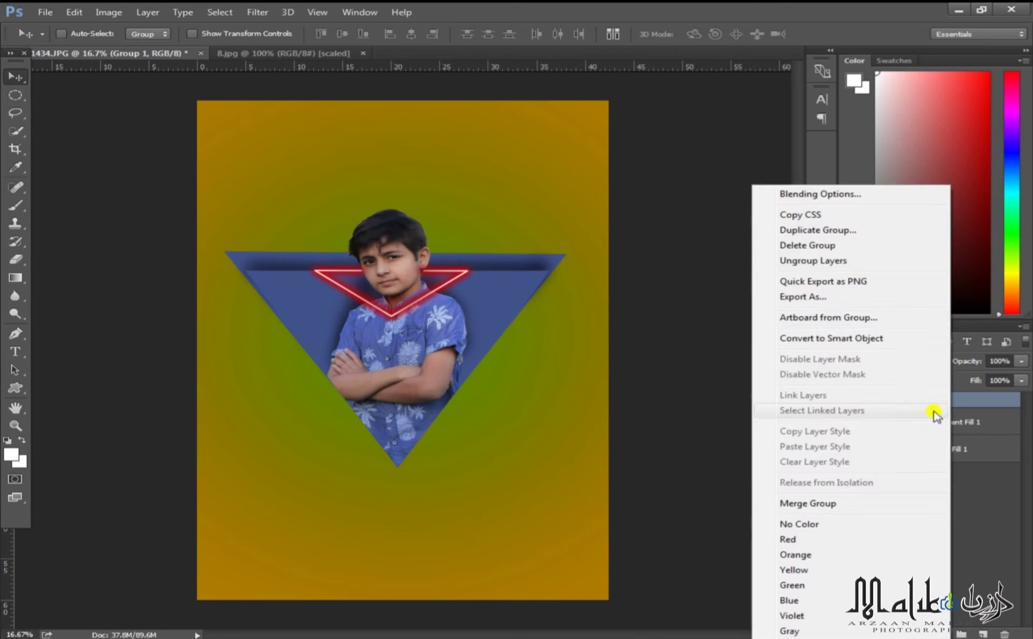
click(832, 232)
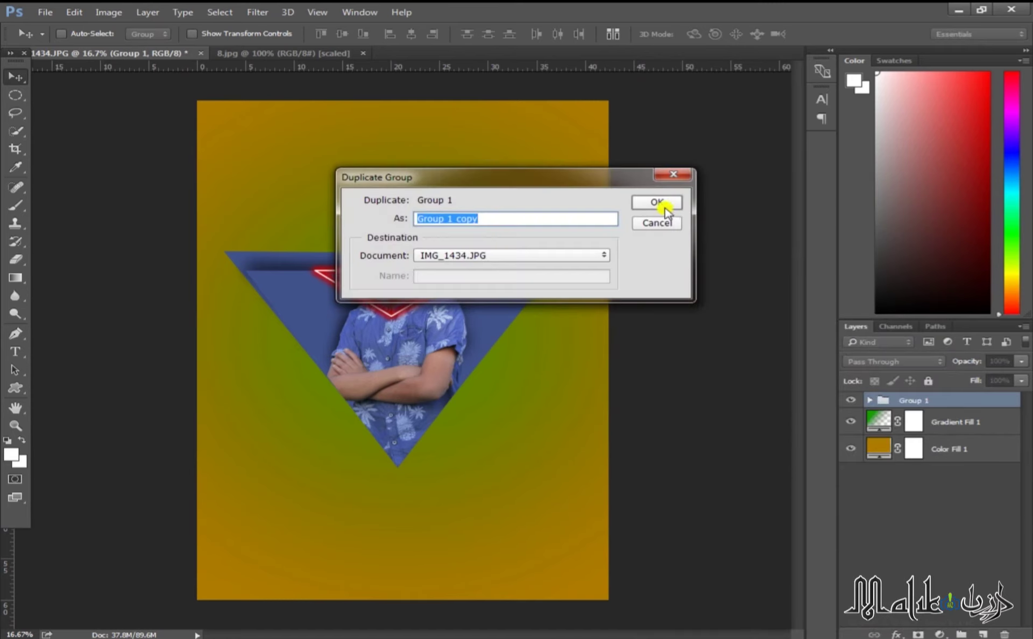
click(650, 203)
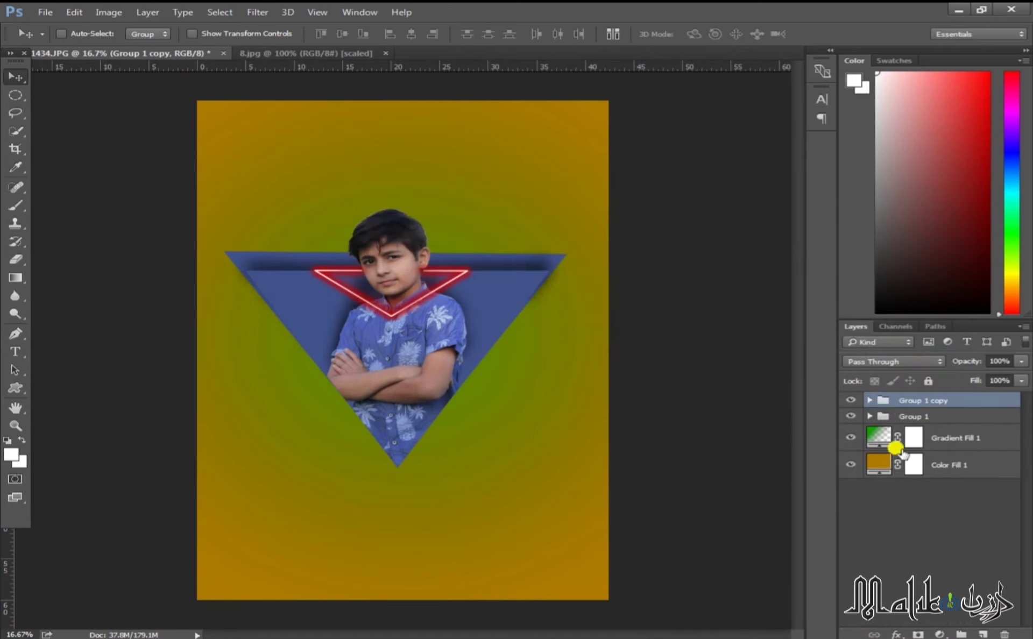
right_click(963, 404)
click(832, 501)
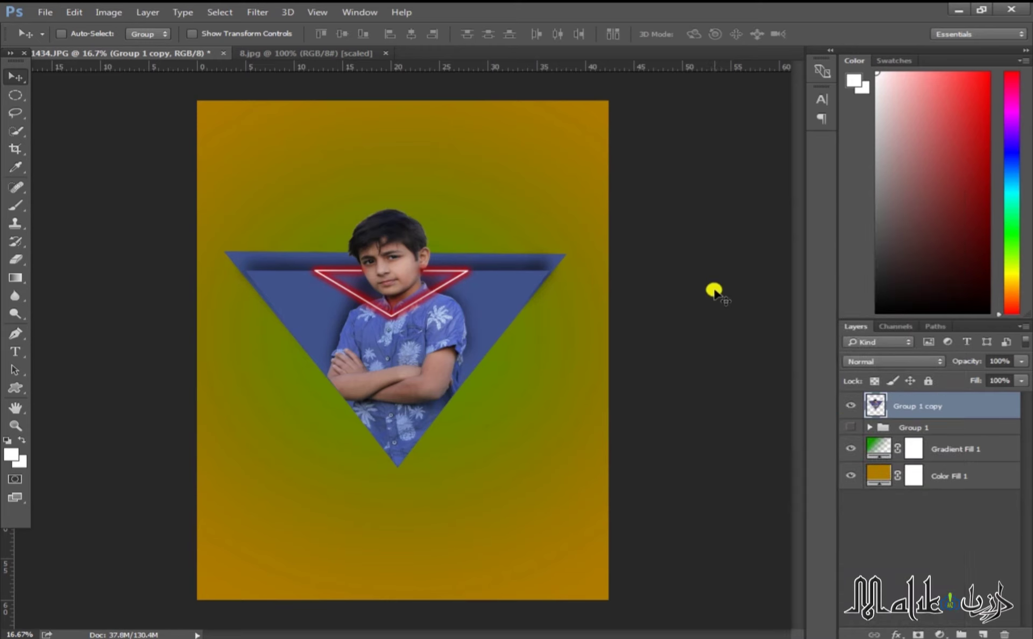
- Duplicate the merged layer as Group 1 copy 2 in the same document
right_click(975, 412)
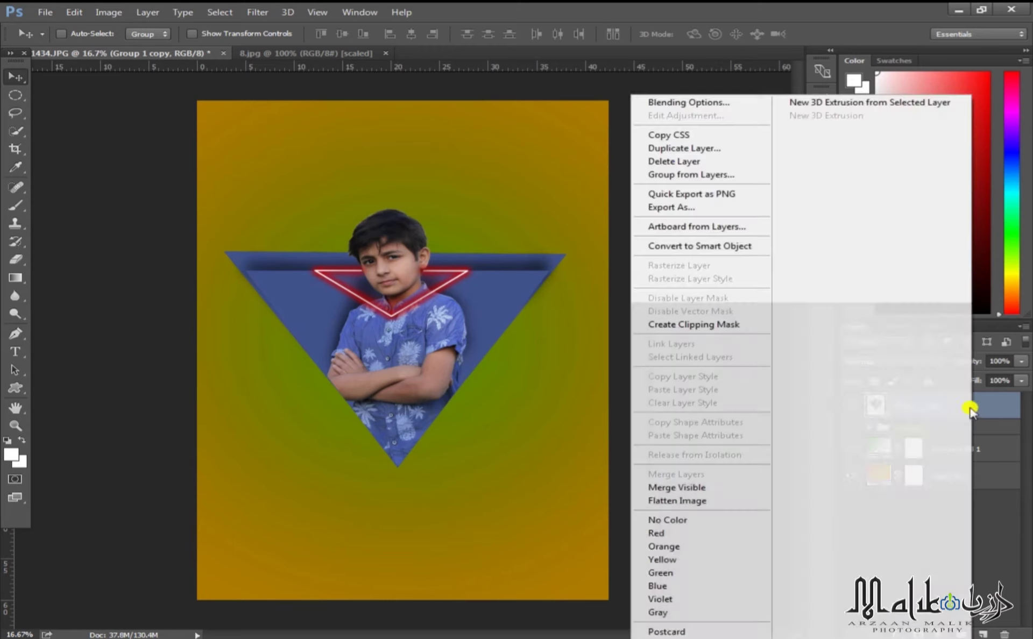
click(702, 148)
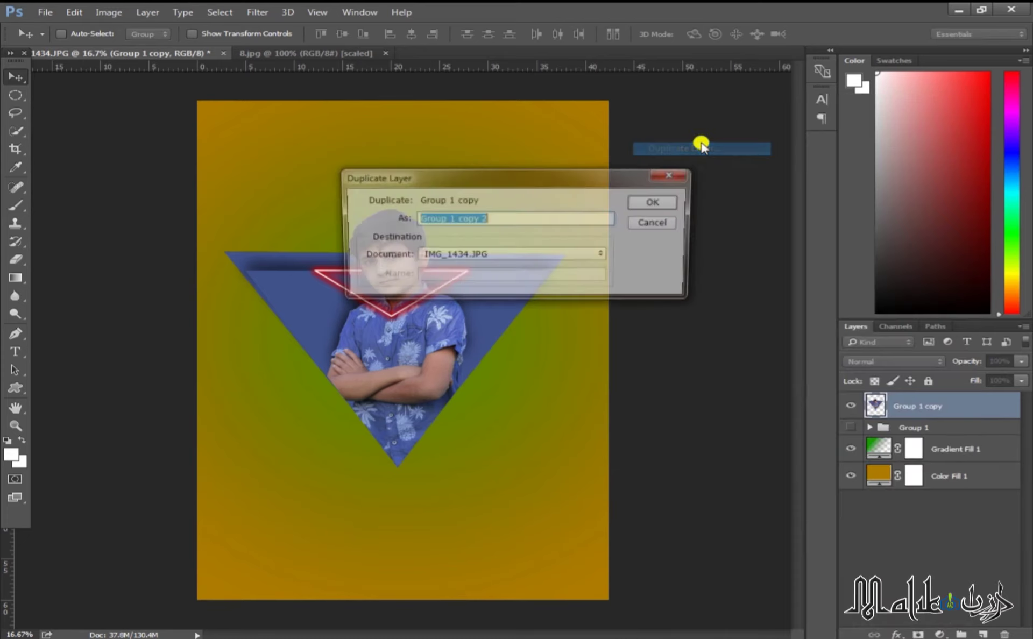
click(670, 201)
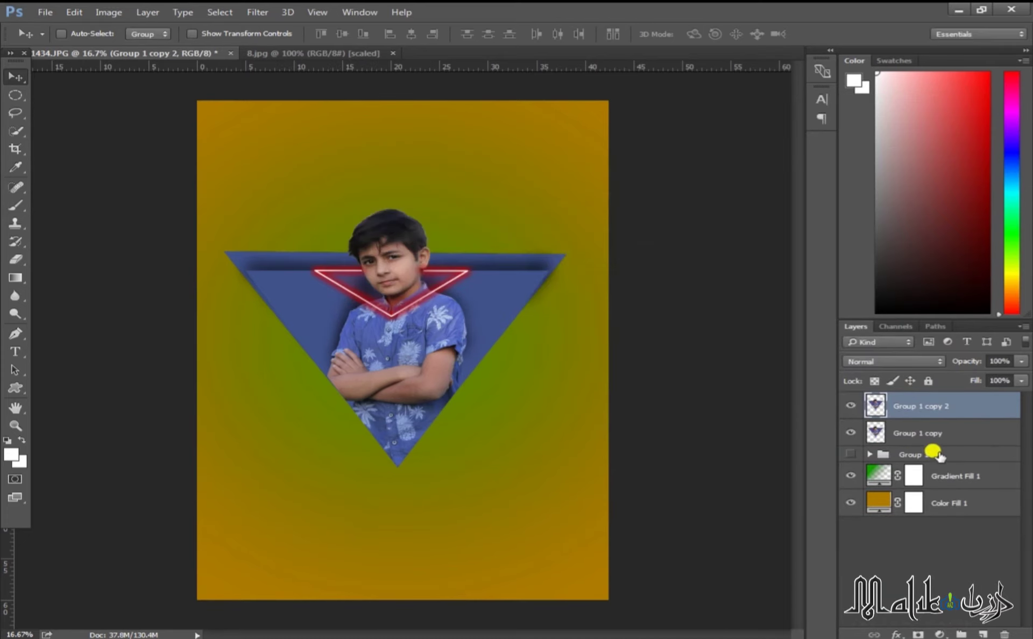
- Open the Liquify filter on the Group 1 copy layer and enlarge the warp brush to size 300
click(964, 435)
click(258, 12)
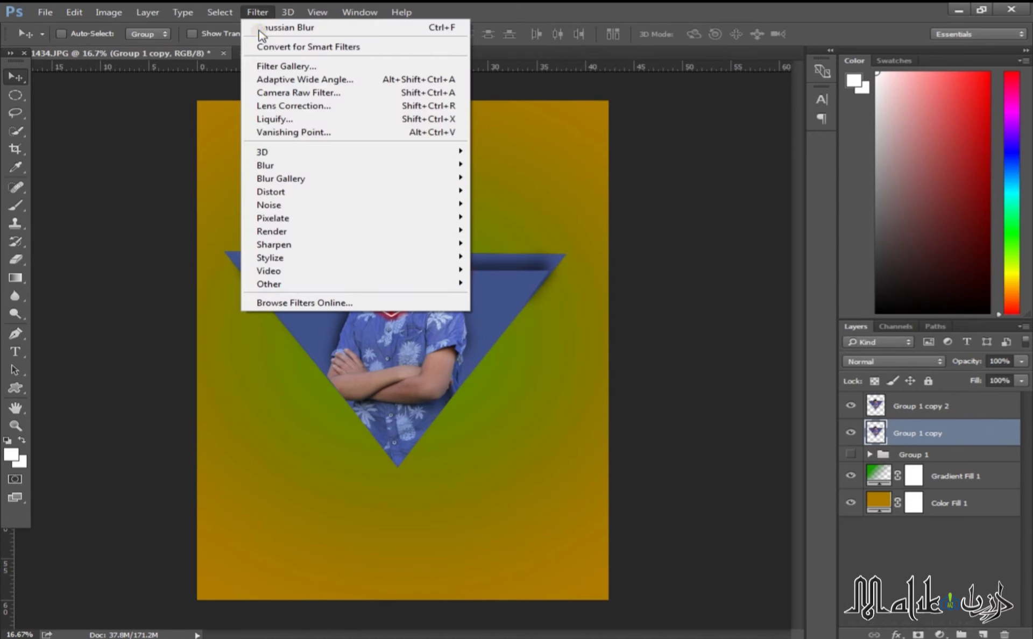
click(279, 121)
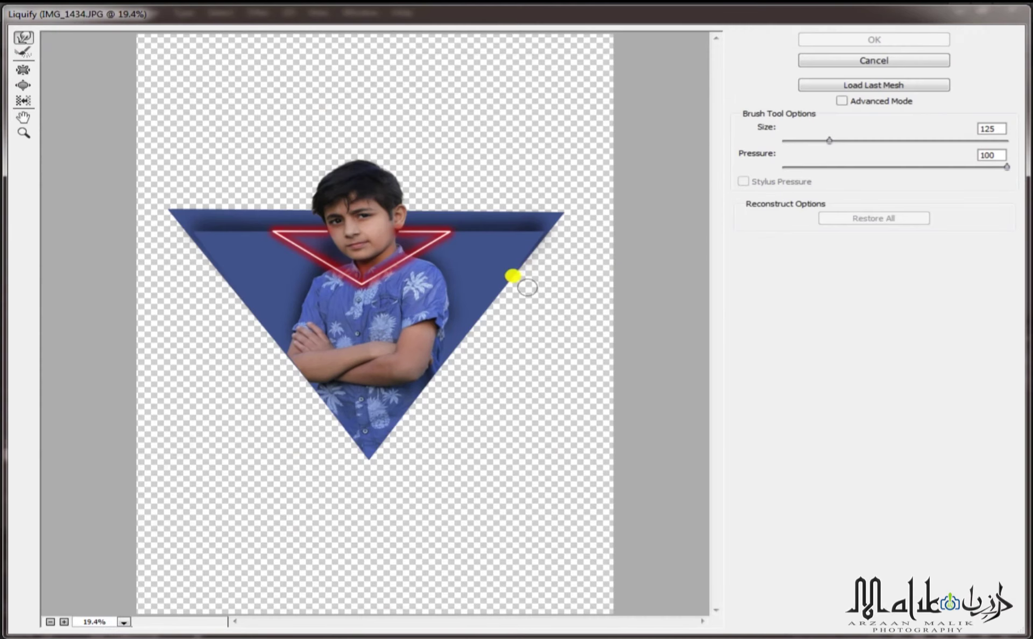
key(bracketright)
key(bracketright)
key(bracketright)
key(bracketright)
key(bracketright)
key(bracketright)
key(bracketright)
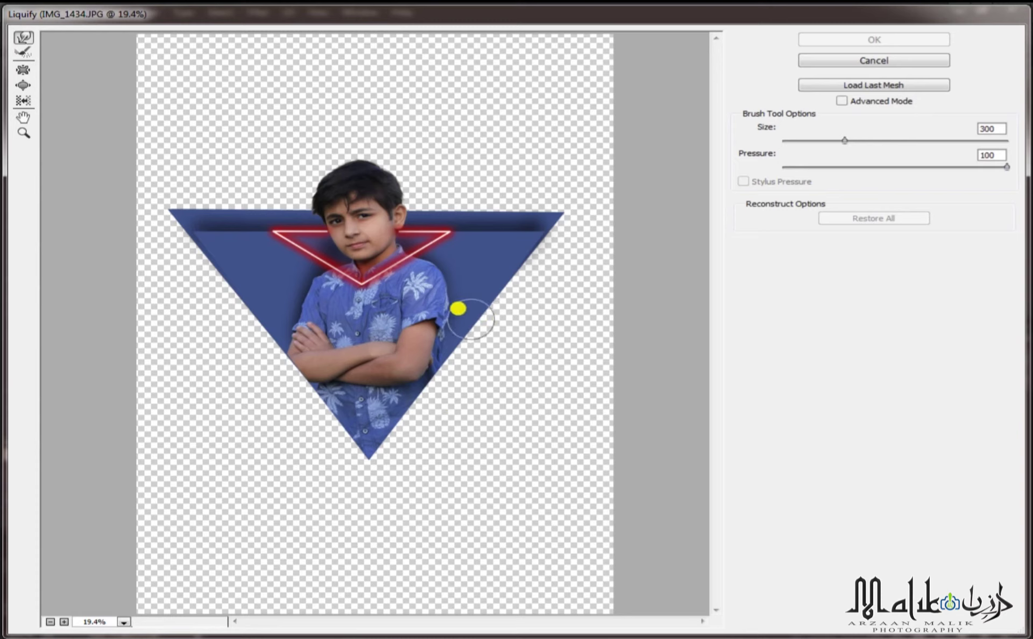
- Push the triangle's lower sides, arm and shirt outward with the warp brush enlarged to 600, and apply the Liquify distortion
mouse_move(482, 341)
mouse_down()
mouse_move(484, 311)
mouse_move(495, 348)
mouse_move(459, 348)
mouse_move(474, 390)
mouse_move(429, 372)
mouse_move(431, 384)
mouse_move(463, 443)
mouse_move(489, 380)
mouse_move(513, 412)
mouse_move(449, 411)
mouse_move(503, 463)
mouse_move(491, 381)
mouse_move(498, 422)
mouse_up()
key(bracketright)
key(bracketright)
key(bracketright)
key(bracketright)
key(bracketright)
key(bracketright)
key(bracketright)
key(bracketright)
key(bracketright)
key(bracketright)
key(bracketright)
key(bracketright)
mouse_move(383, 444)
mouse_down()
mouse_move(415, 452)
mouse_move(431, 511)
mouse_move(459, 461)
mouse_move(461, 490)
mouse_move(380, 484)
mouse_move(387, 535)
mouse_move(438, 496)
mouse_move(370, 437)
mouse_move(332, 510)
mouse_move(346, 404)
mouse_move(272, 480)
mouse_move(337, 457)
mouse_move(284, 505)
mouse_move(313, 411)
mouse_move(240, 480)
mouse_move(297, 379)
mouse_move(230, 445)
mouse_move(279, 380)
mouse_move(205, 429)
mouse_move(277, 394)
mouse_move(215, 454)
mouse_move(273, 422)
mouse_move(224, 463)
mouse_move(261, 383)
mouse_move(229, 370)
mouse_move(265, 374)
mouse_move(209, 400)
mouse_move(261, 368)
mouse_move(203, 426)
mouse_move(245, 360)
mouse_move(224, 346)
mouse_move(214, 309)
mouse_move(219, 346)
mouse_move(231, 343)
mouse_move(297, 426)
mouse_up()
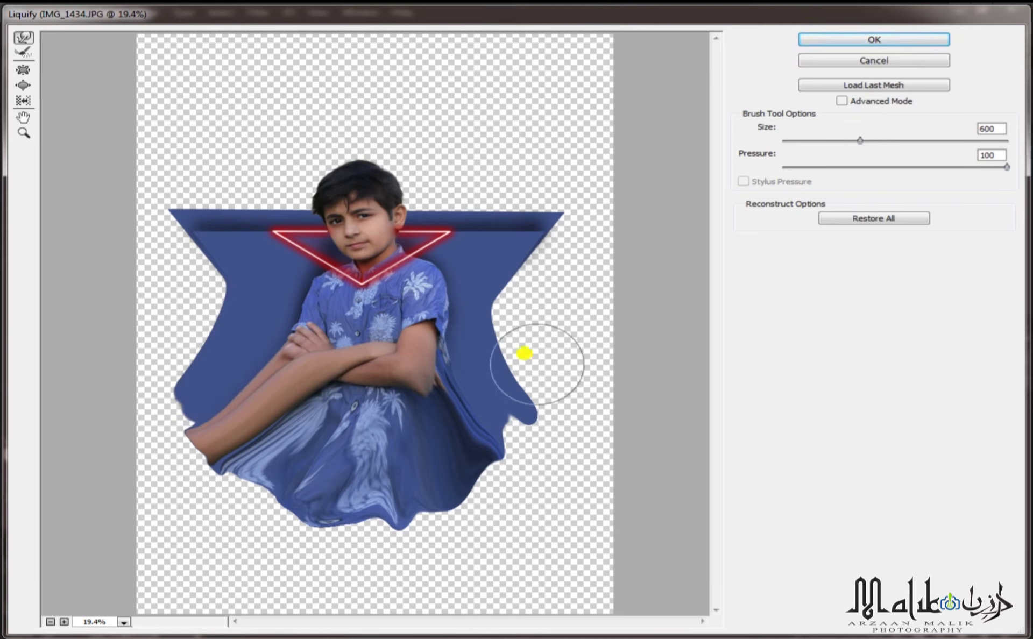
mouse_move(526, 353)
mouse_down()
mouse_move(468, 294)
mouse_move(528, 325)
mouse_move(407, 342)
mouse_move(502, 364)
mouse_move(525, 399)
mouse_move(496, 408)
mouse_move(500, 449)
mouse_move(462, 470)
mouse_move(491, 491)
mouse_up()
click(840, 41)
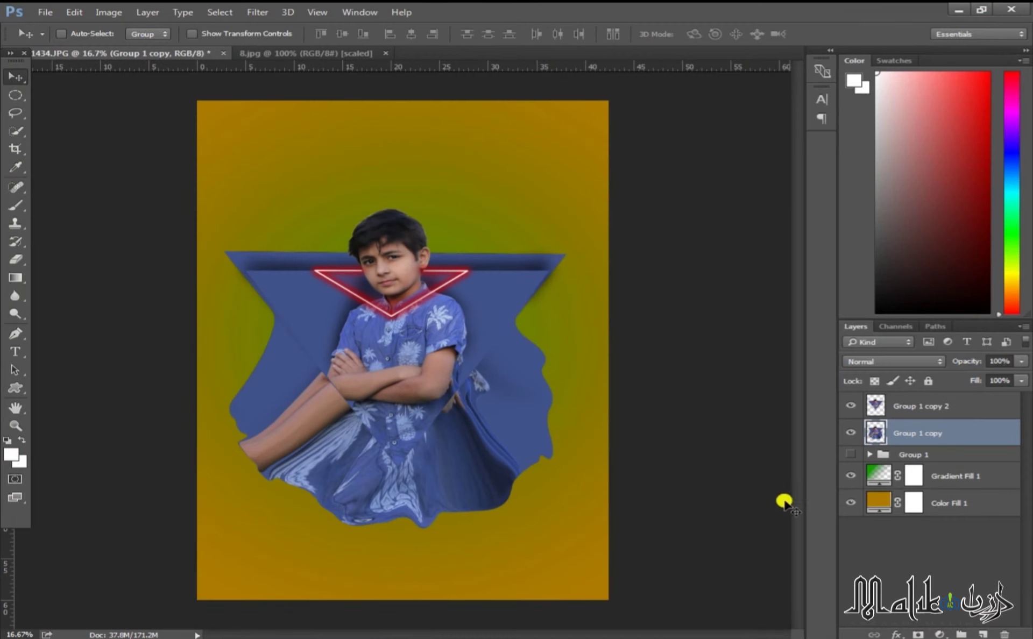
- Add an inverted black mask to the Group 1 copy layer and a white mask to the Group 1 copy 2 layer
click(918, 634)
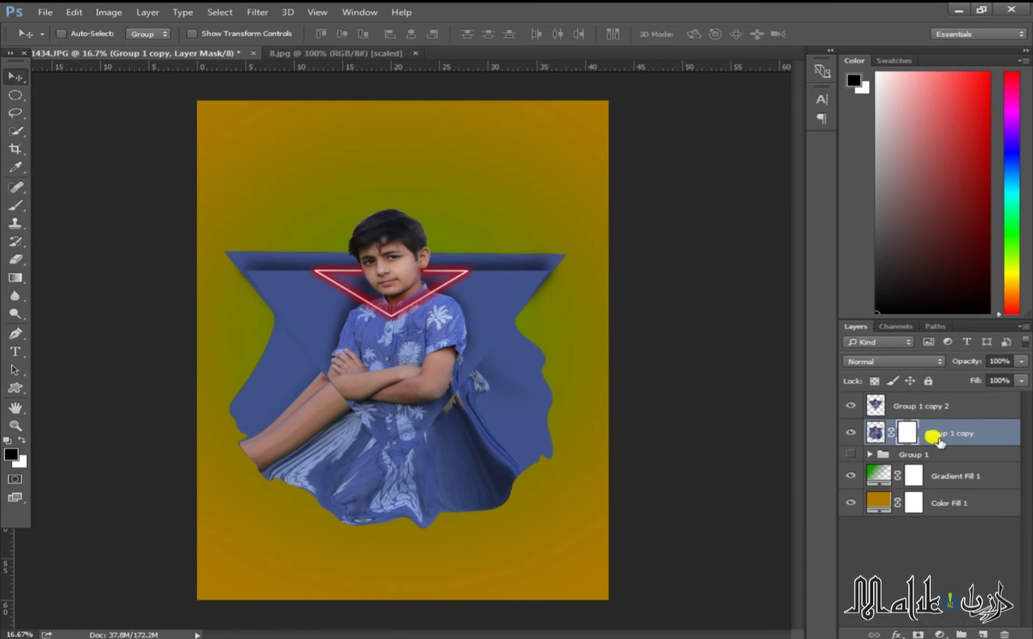
click(908, 433)
key(ctrl+i)
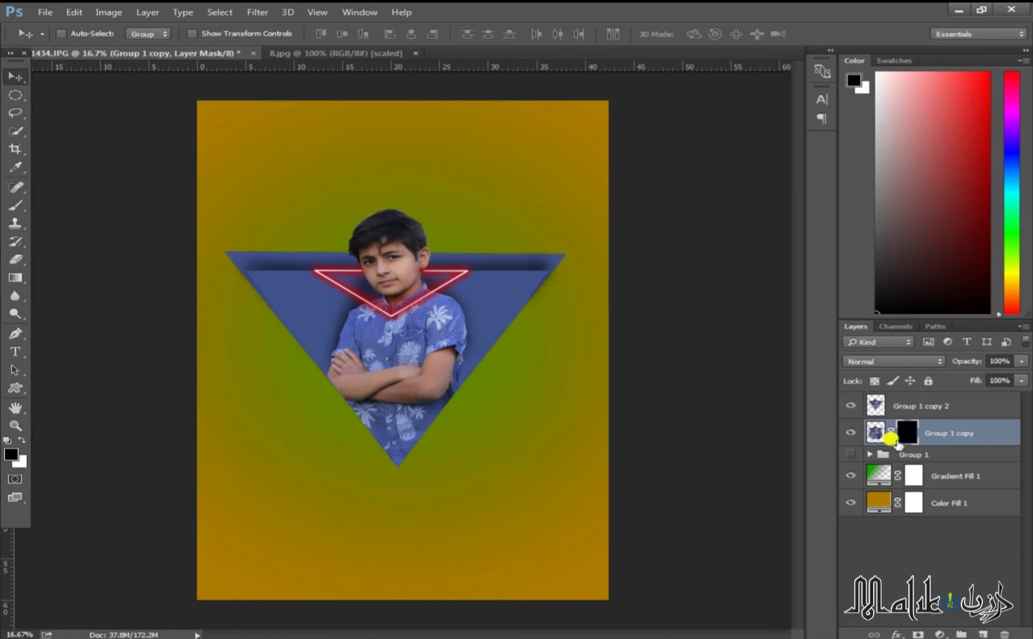
click(908, 408)
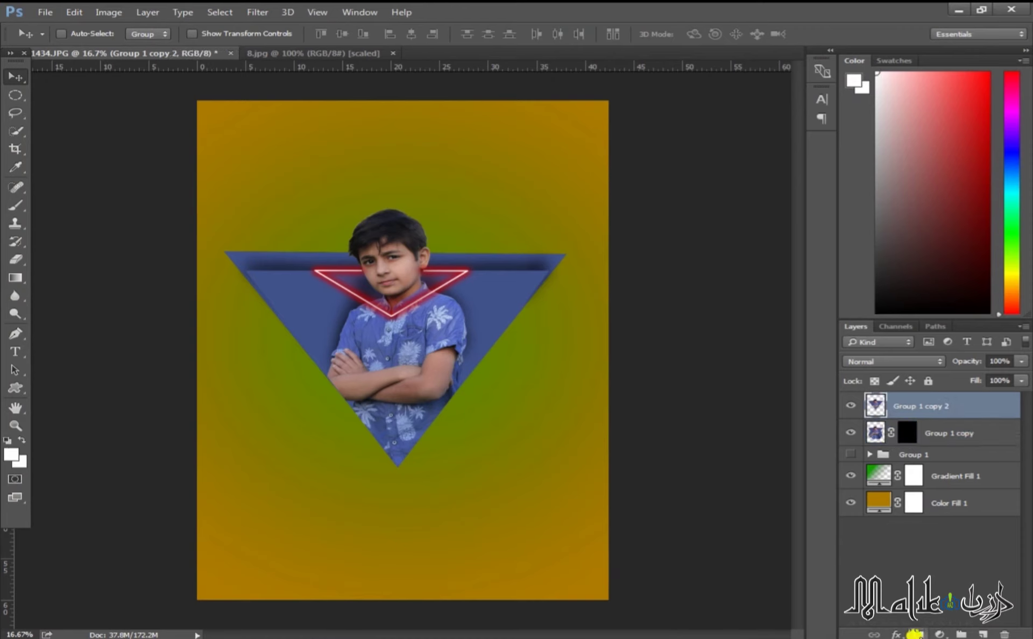
click(916, 634)
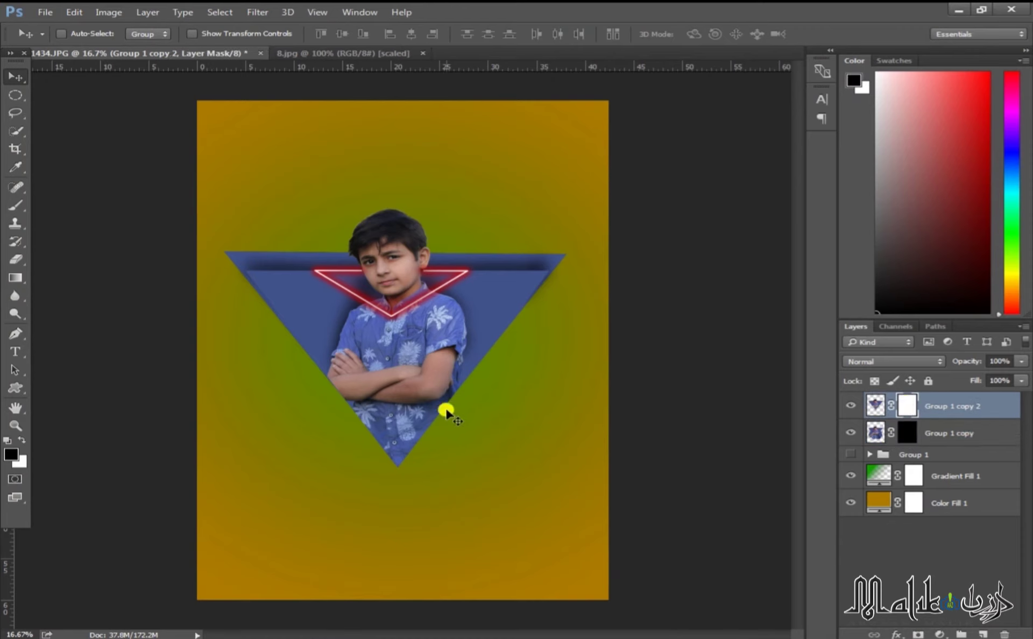
- Try the 1843 px scatter brush on the Group 1 copy 2 mask, reducing its size to 900 px
key(b)
click(69, 34)
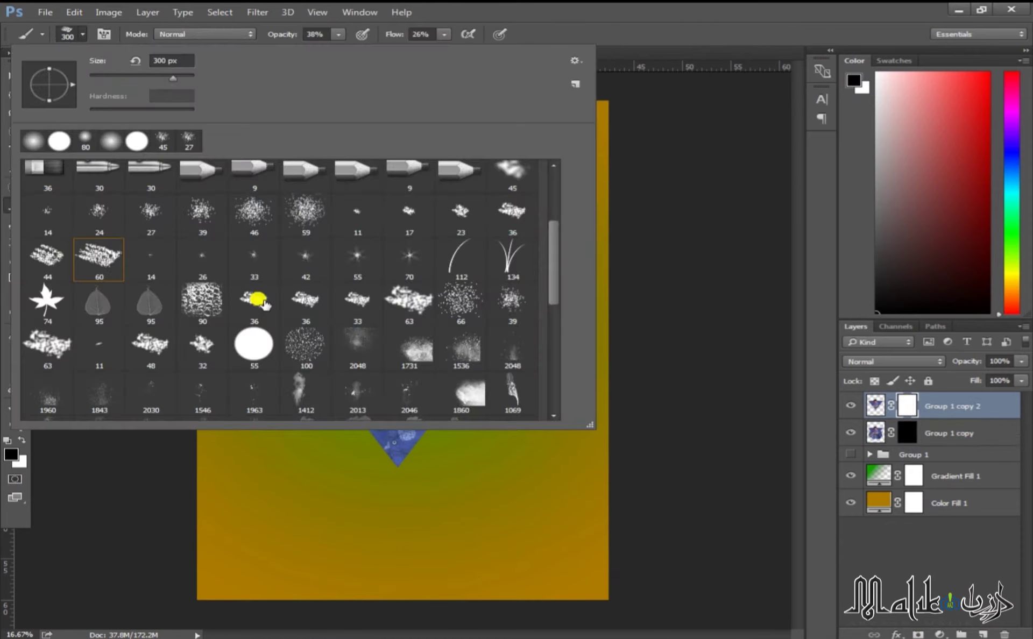
scroll(511, 347, down, 2)
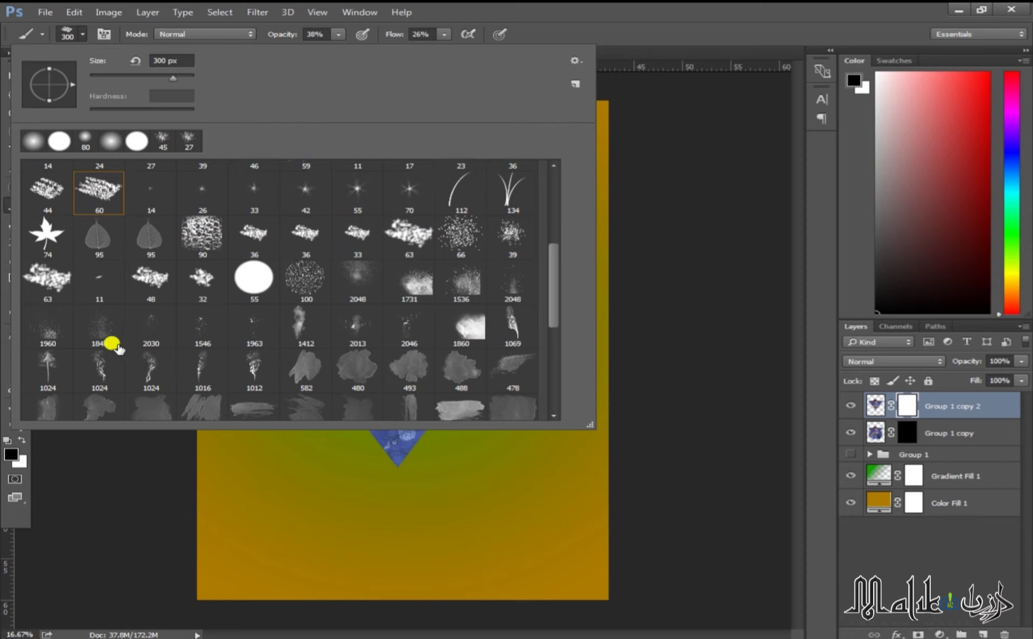
double_click(102, 323)
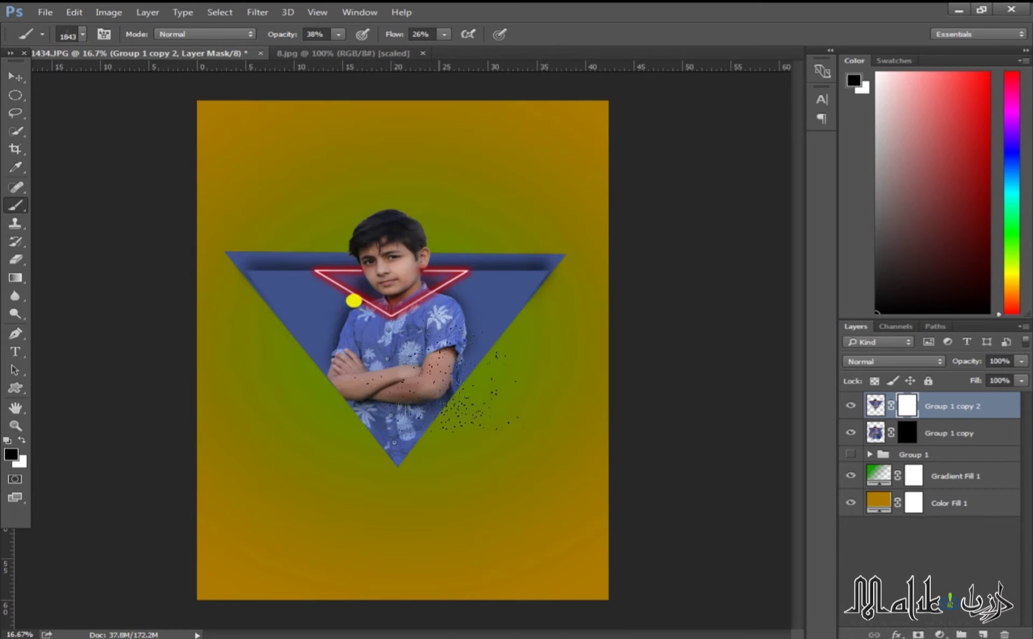
key(bracketleft)
key(bracketleft)
key(bracketleft)
key(bracketleft)
key(bracketleft)
key(bracketleft)
key(bracketleft)
- Choose the 2013 px splatter brush for painting on the Group 1 copy 2 mask
click(82, 34)
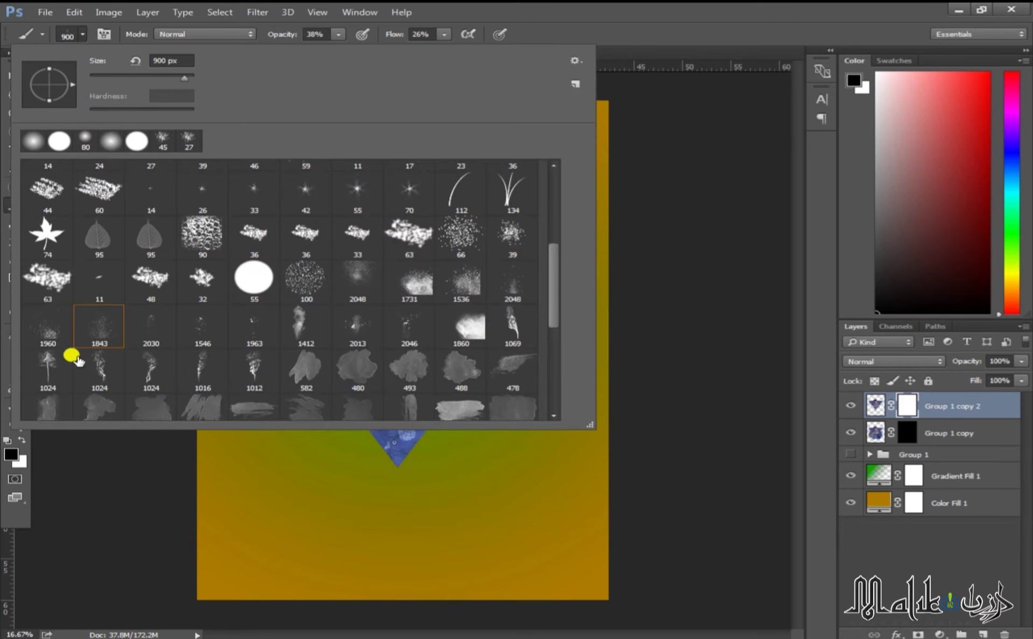
click(358, 332)
click(558, 24)
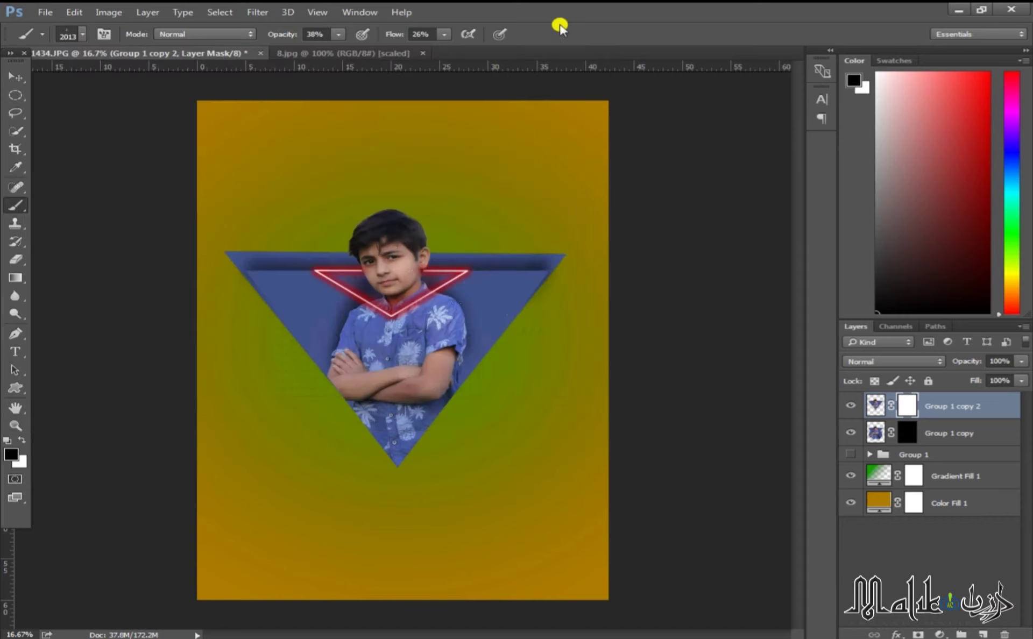
- Try the splatter brush on the Group 1 copy 2 mask, reduce it to 1500 px and undo the trial painting
click(396, 198)
click(379, 301)
click(380, 296)
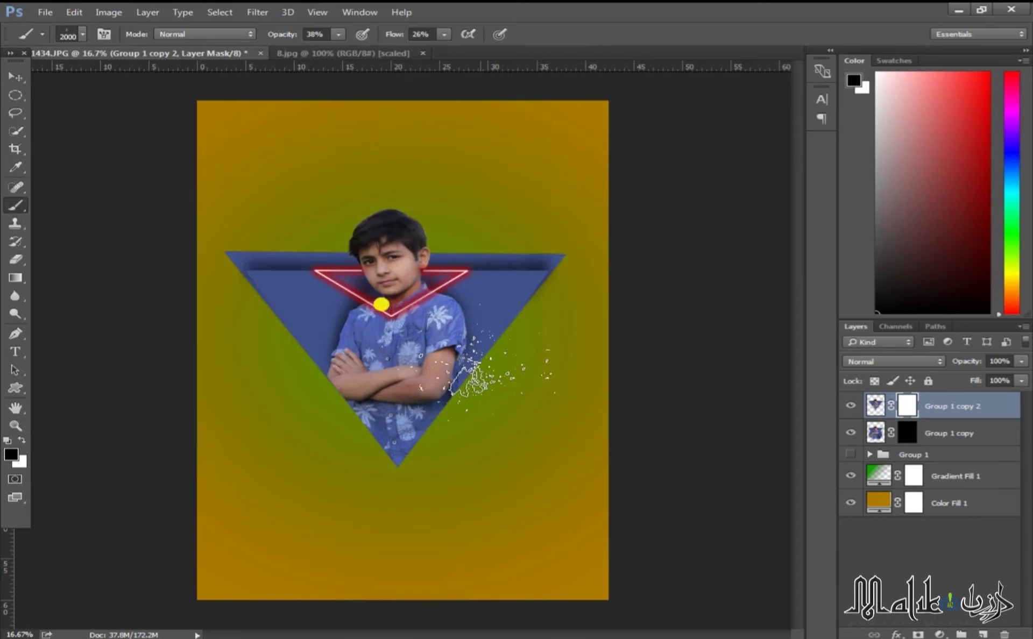
key(bracketleft)
key(bracketleft)
key(bracketleft)
key(bracketleft)
key(bracketleft)
key(ctrl+z)
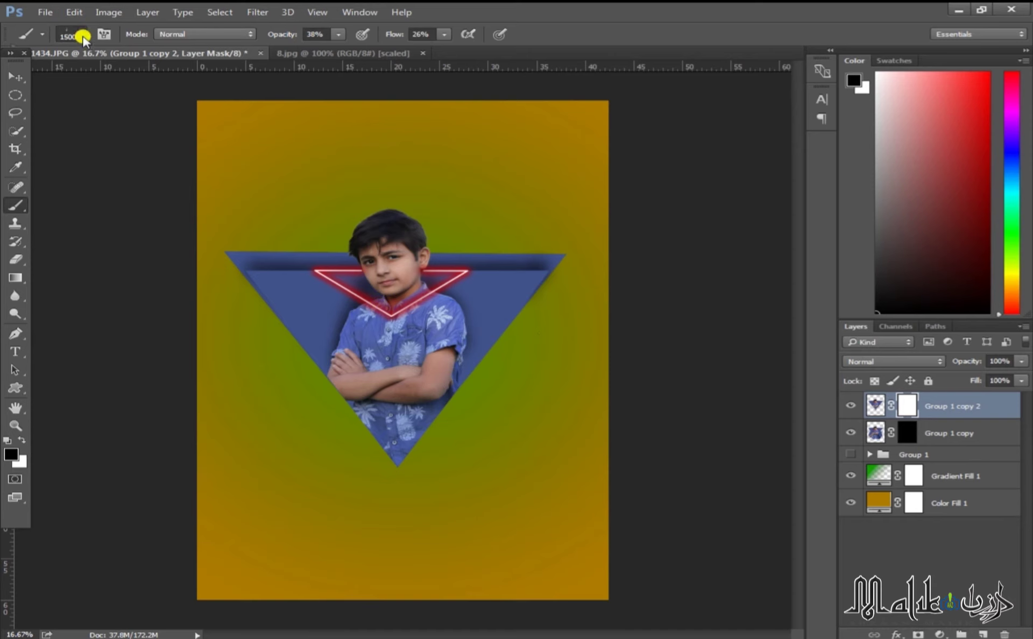
- Rotate the brush tip to 80° and set the brush opacity and flow to 100%
click(80, 34)
click(104, 34)
click(104, 34)
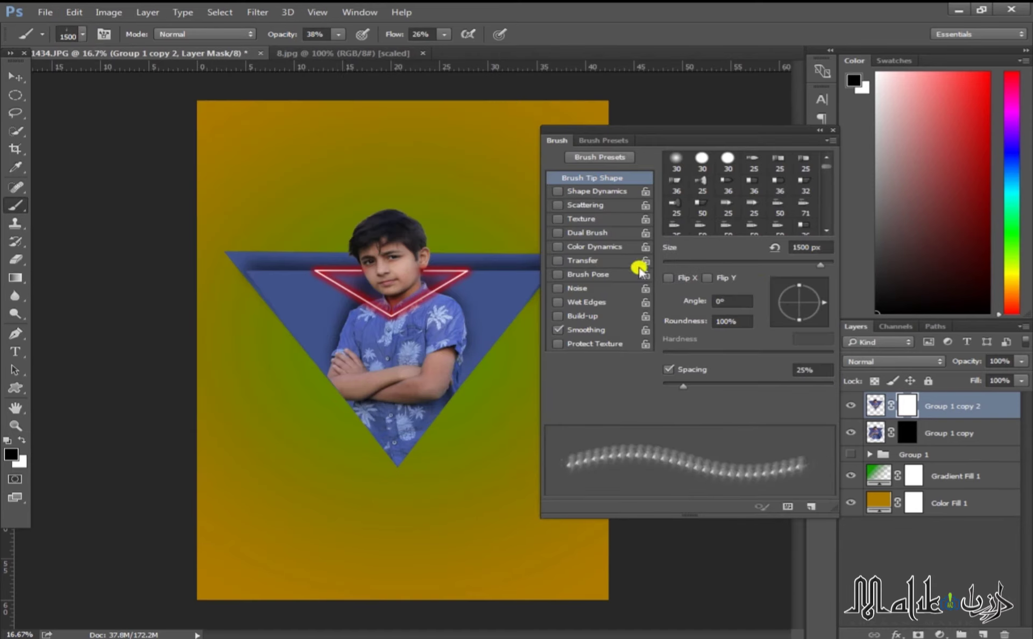
mouse_move(821, 305)
mouse_down()
mouse_move(815, 269)
mouse_move(804, 275)
mouse_up()
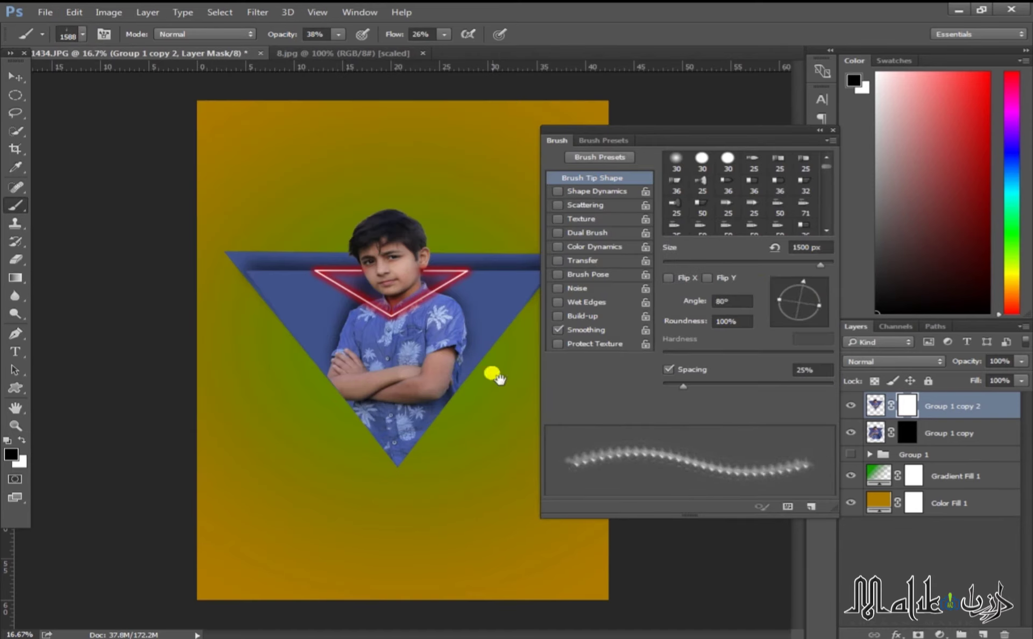
drag(441, 38, 512, 51)
click(338, 34)
drag(350, 50, 463, 62)
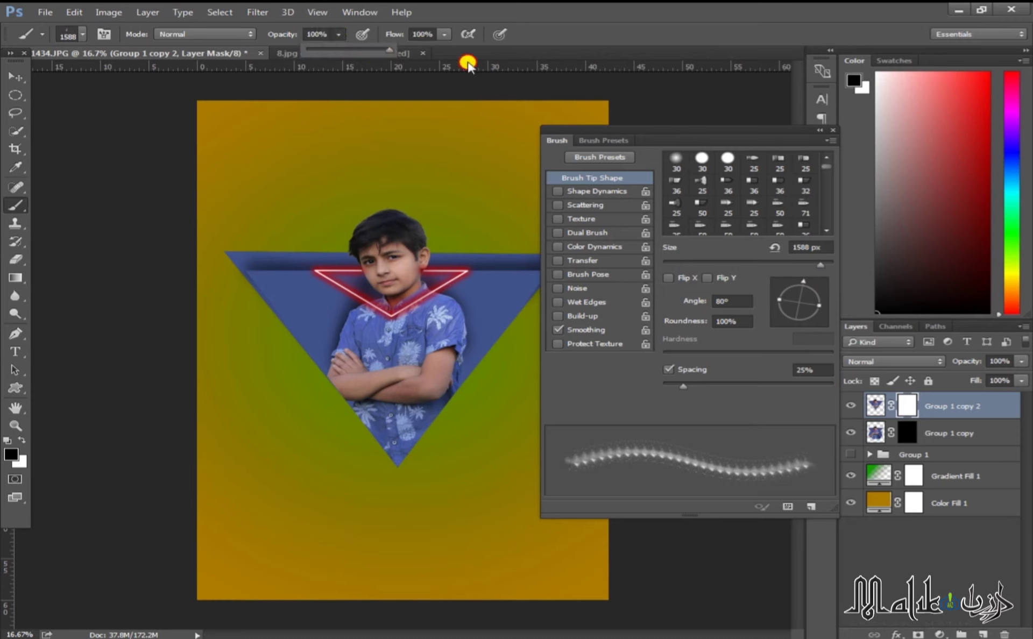
- Reduce the splatter brush to 600 px and paint black over the triangle's lower-right edge beside the arm on the Group 1 copy 2 mask
mouse_move(408, 293)
mouse_down()
mouse_move(428, 312)
mouse_move(419, 315)
mouse_up()
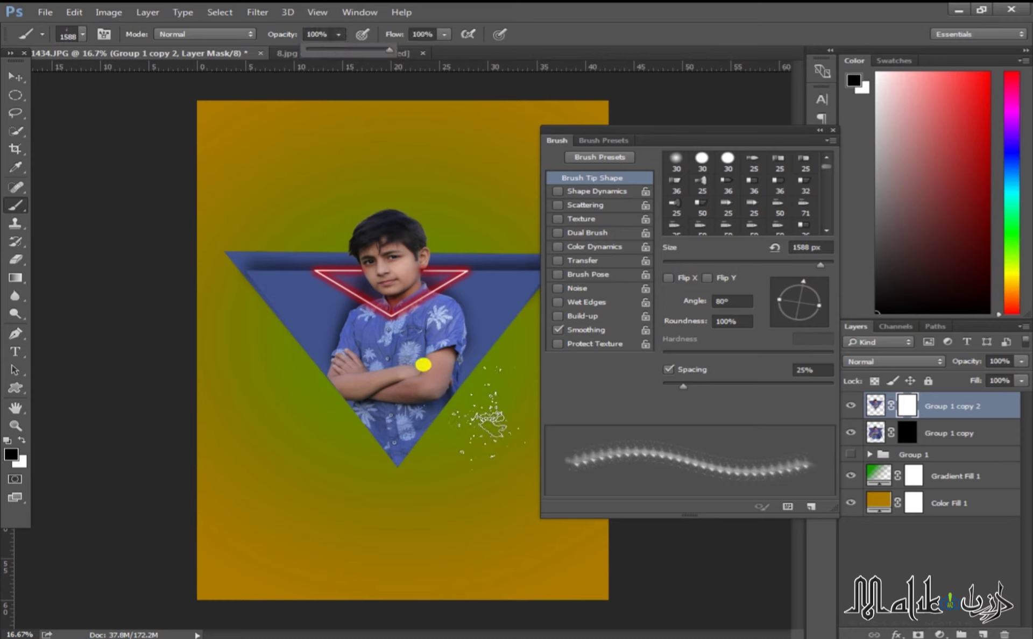
key(bracketleft)
key(bracketleft)
key(bracketleft)
key(bracketleft)
key(bracketleft)
key(bracketleft)
key(bracketleft)
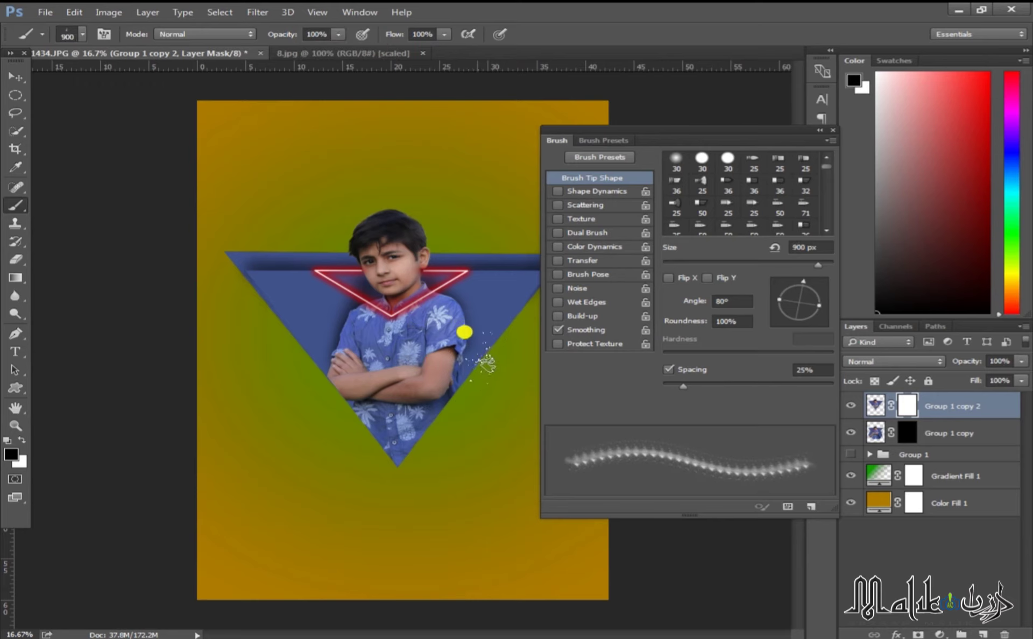
mouse_move(467, 343)
mouse_down()
mouse_move(442, 358)
mouse_move(475, 326)
mouse_move(463, 353)
mouse_move(435, 373)
mouse_up()
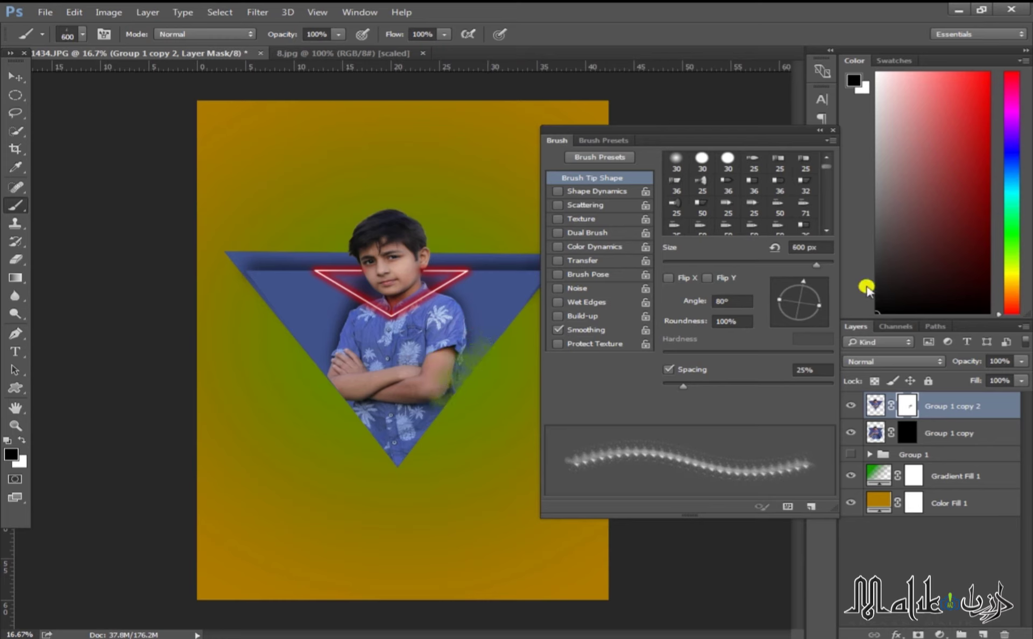
- Break up the triangle's remaining lower edges and tip on the mask using the 948 px splatter brush rotated to -90°, -153° and 132°
mouse_move(804, 281)
mouse_down()
mouse_move(821, 285)
mouse_move(819, 313)
mouse_move(800, 324)
mouse_up()
key(bracketright)
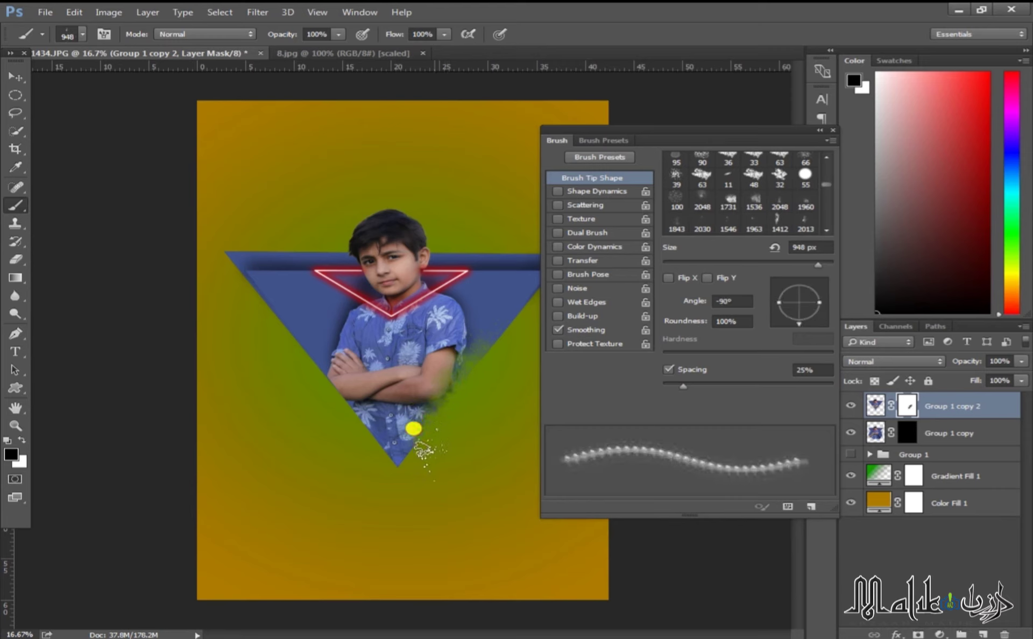
drag(800, 324, 784, 310)
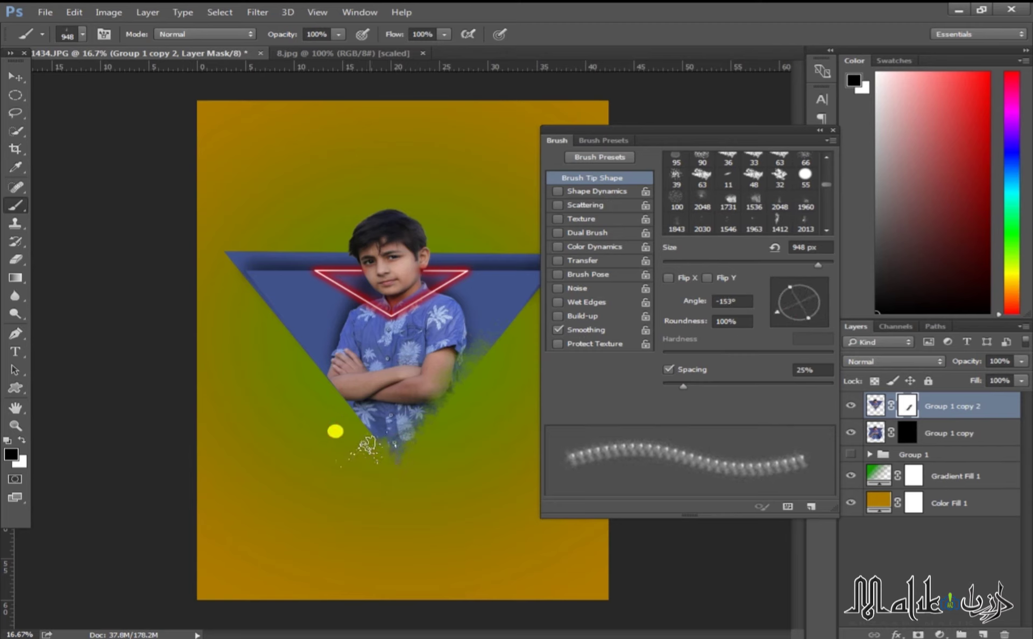
drag(779, 325, 783, 286)
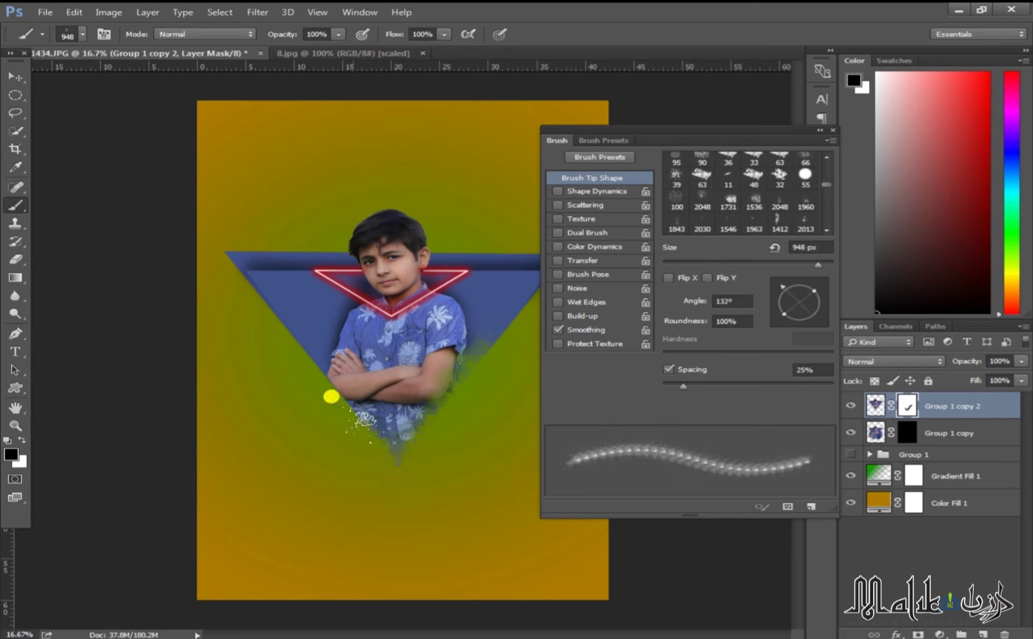
mouse_move(331, 396)
mouse_down()
mouse_move(306, 390)
mouse_move(306, 371)
mouse_move(280, 344)
mouse_move(327, 403)
mouse_move(309, 393)
mouse_up()
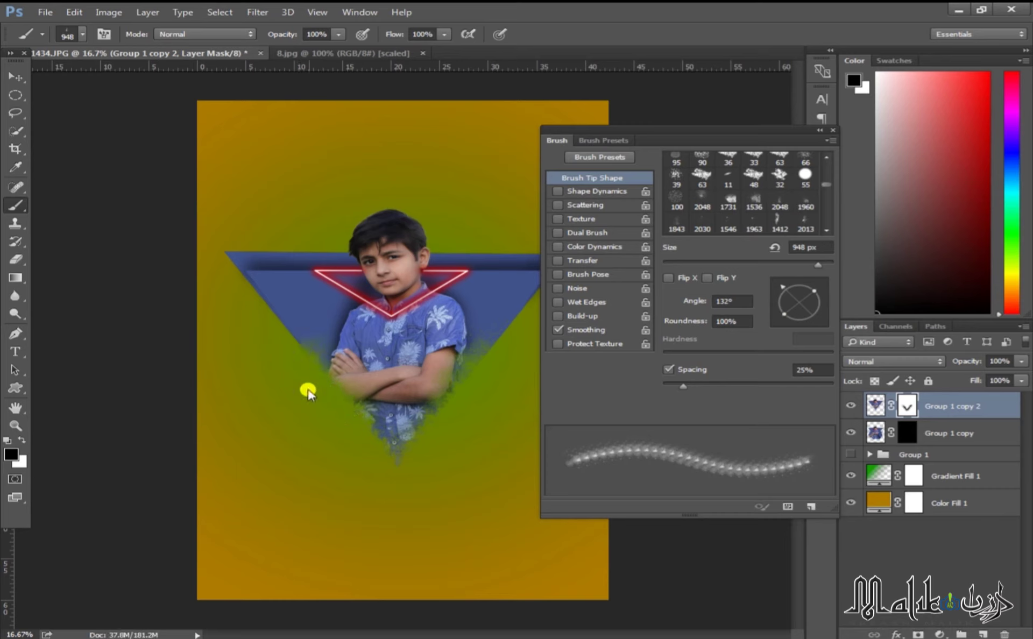
click(819, 130)
- Select the Group 1 copy mask, switch the foreground colour to white and rotate the brush tip to 134°
click(908, 436)
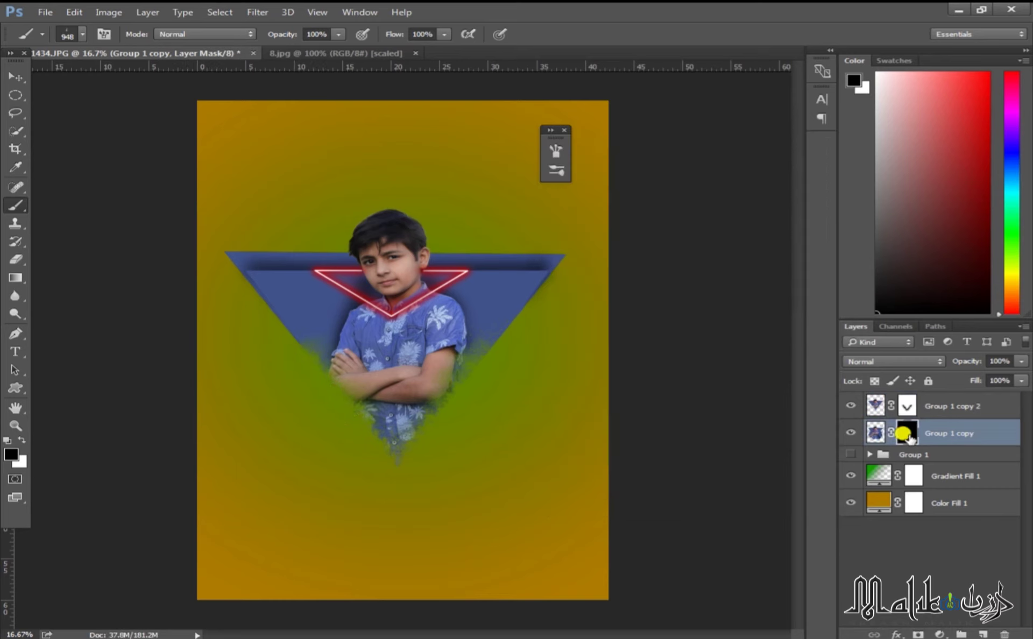
click(21, 441)
key(ctrl+plus)
key(ctrl+plus)
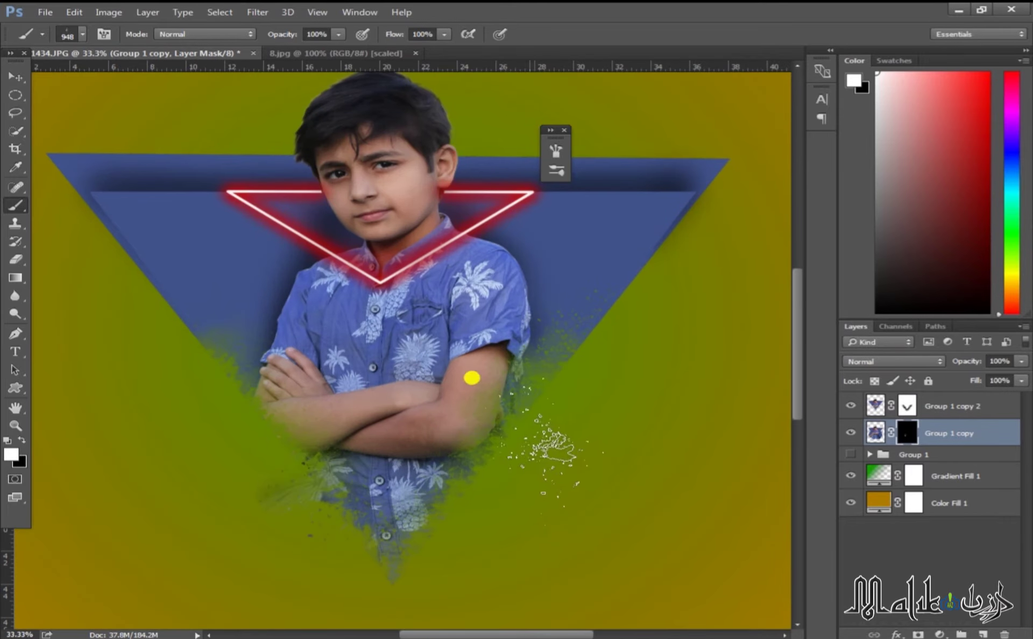
click(104, 34)
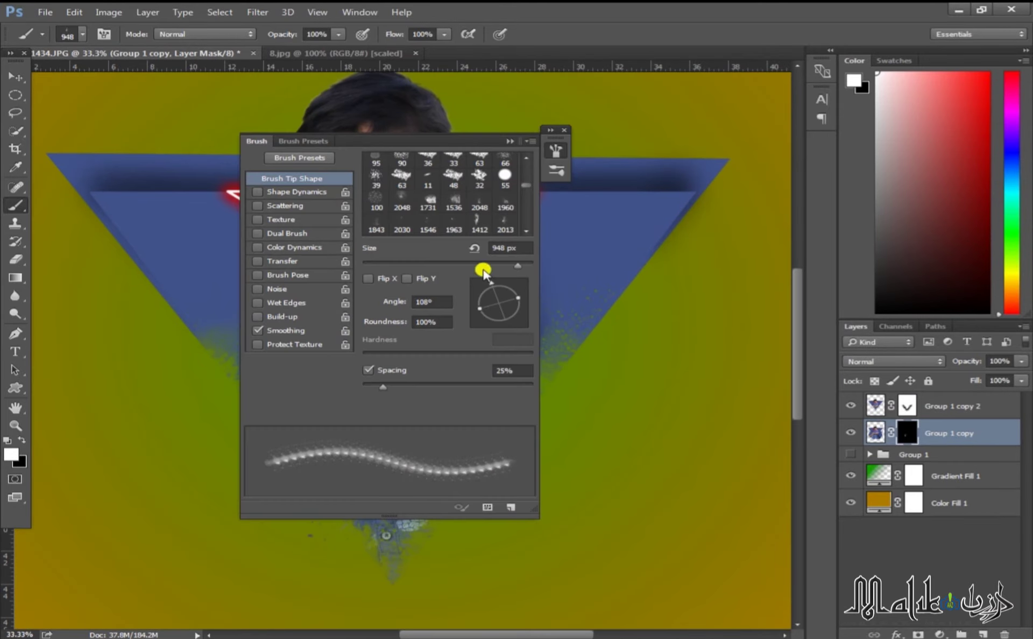
drag(490, 288, 481, 288)
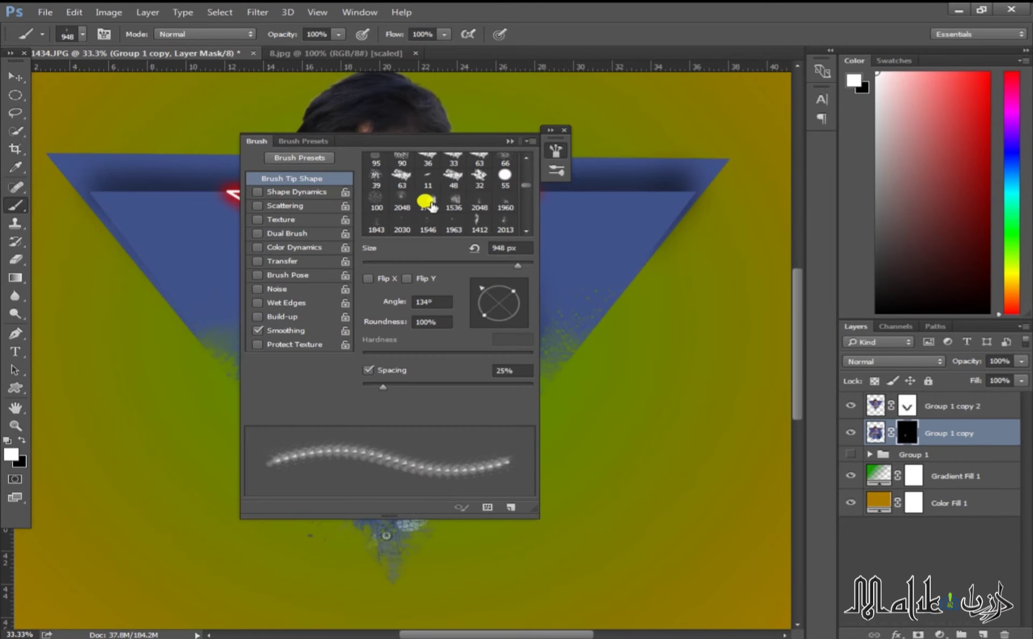
- Choose the 1536 px brush and enable Shape Dynamics with 18% size jitter, 45% minimum diameter and 22% angle jitter
click(455, 205)
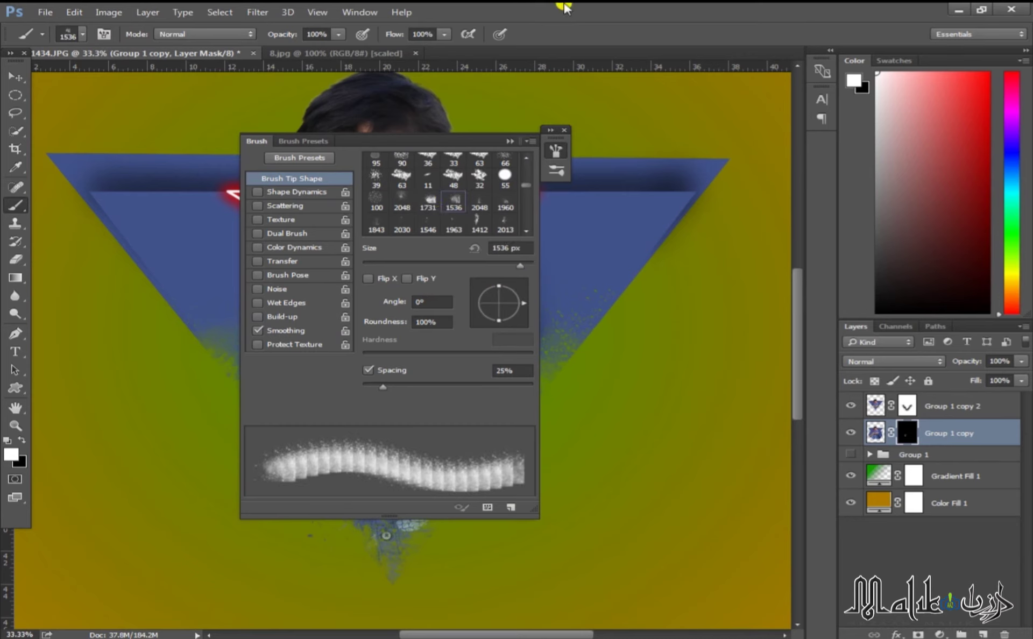
click(265, 193)
drag(364, 172, 393, 180)
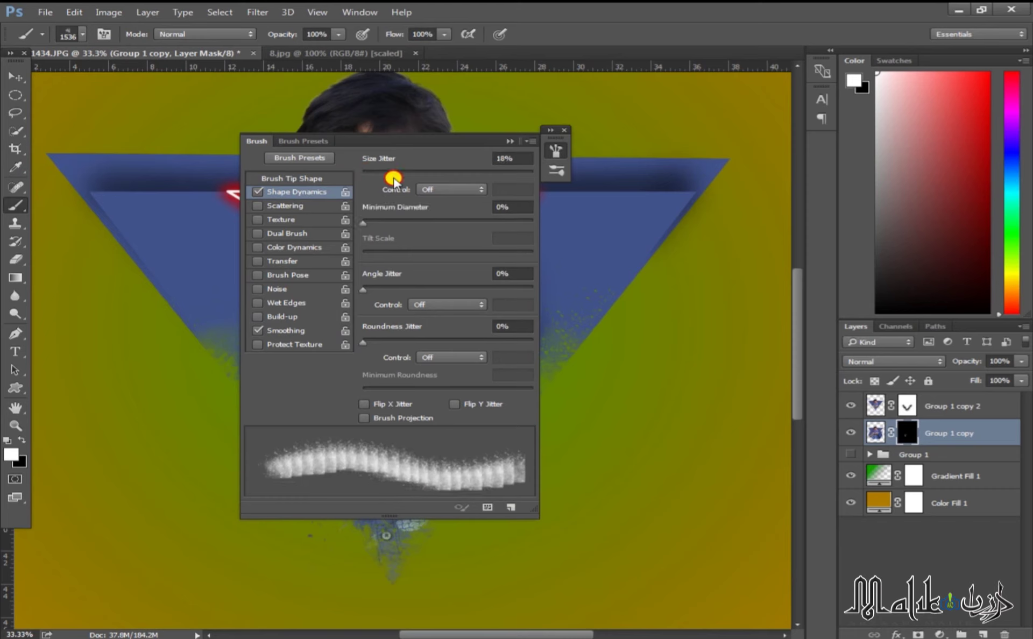
drag(376, 222, 441, 225)
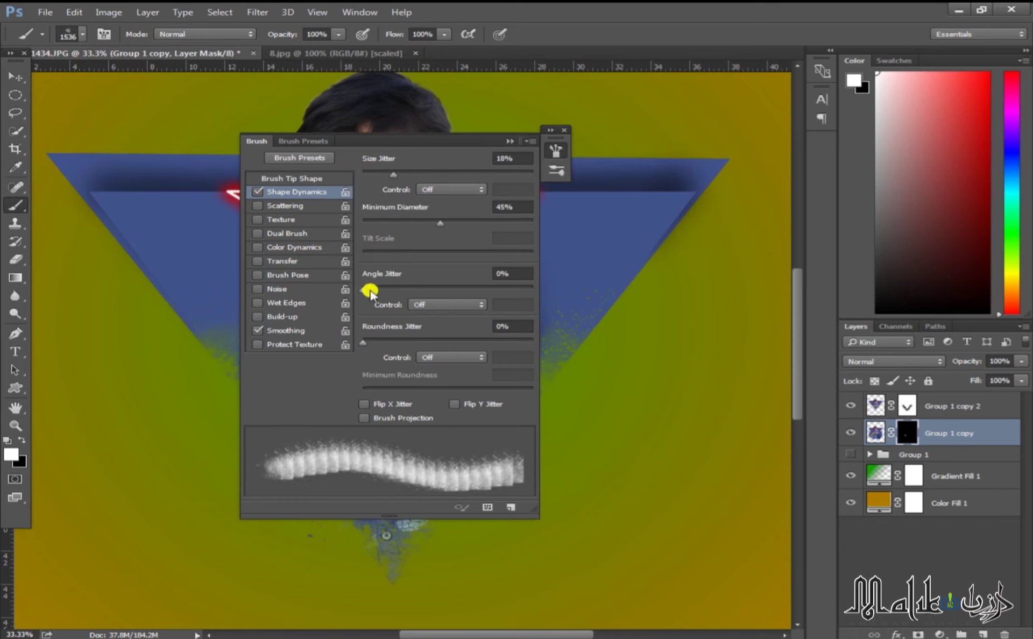
drag(370, 291, 401, 294)
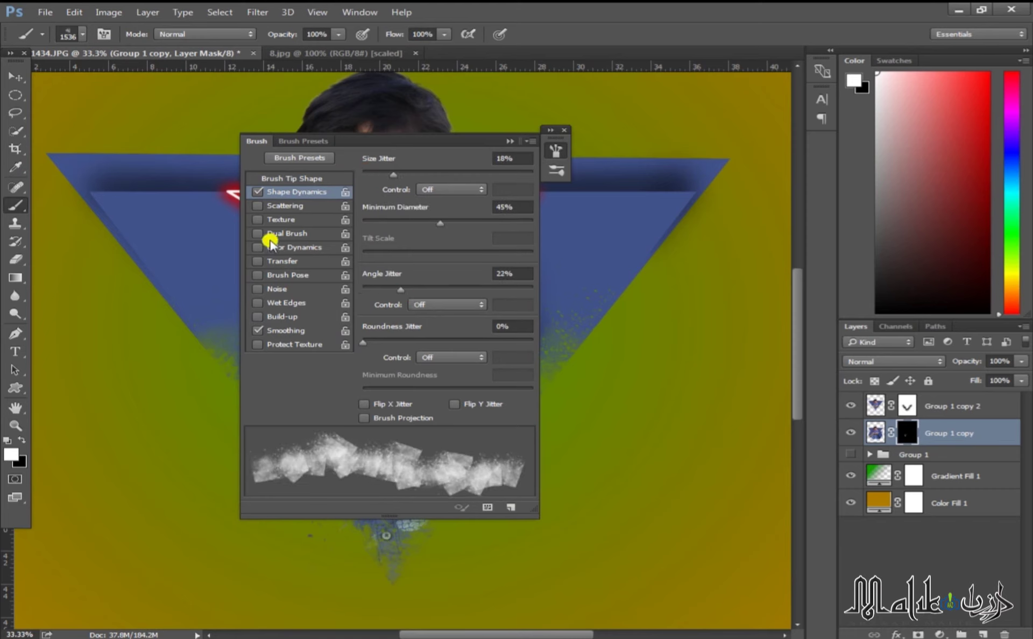
- Enable Scattering for the 1536 px brush with 62% scatter and 17% count jitter
click(310, 211)
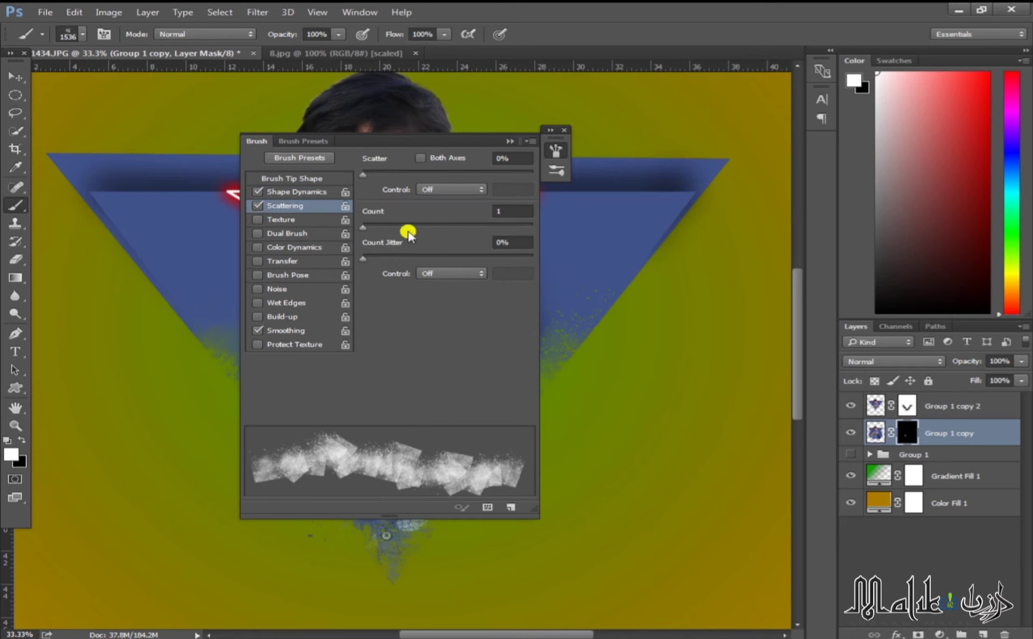
mouse_move(370, 230)
mouse_down()
mouse_move(395, 233)
mouse_move(355, 233)
mouse_up()
drag(367, 180, 385, 180)
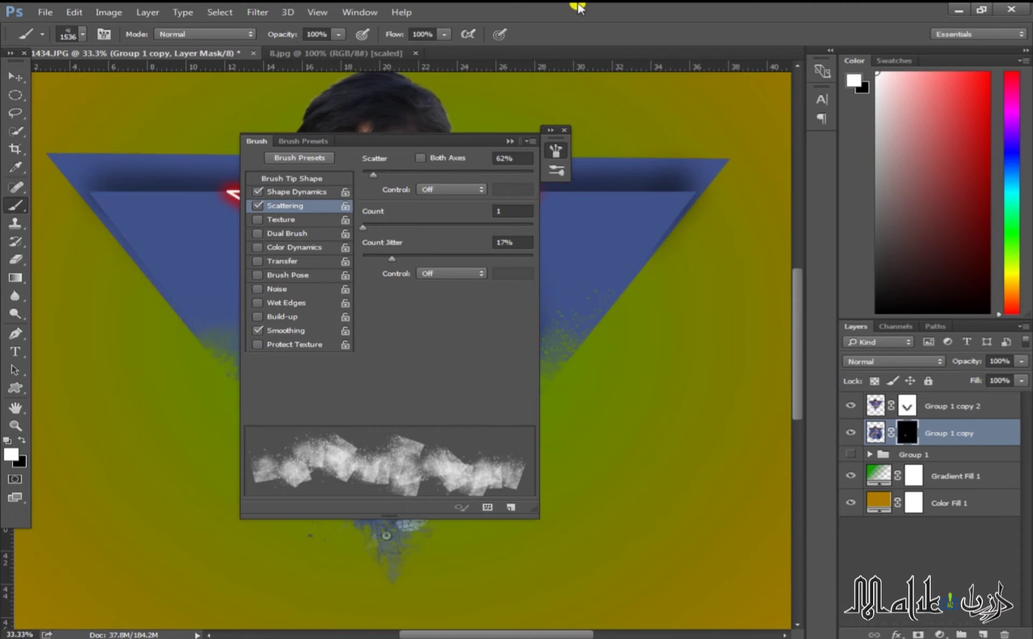
click(513, 142)
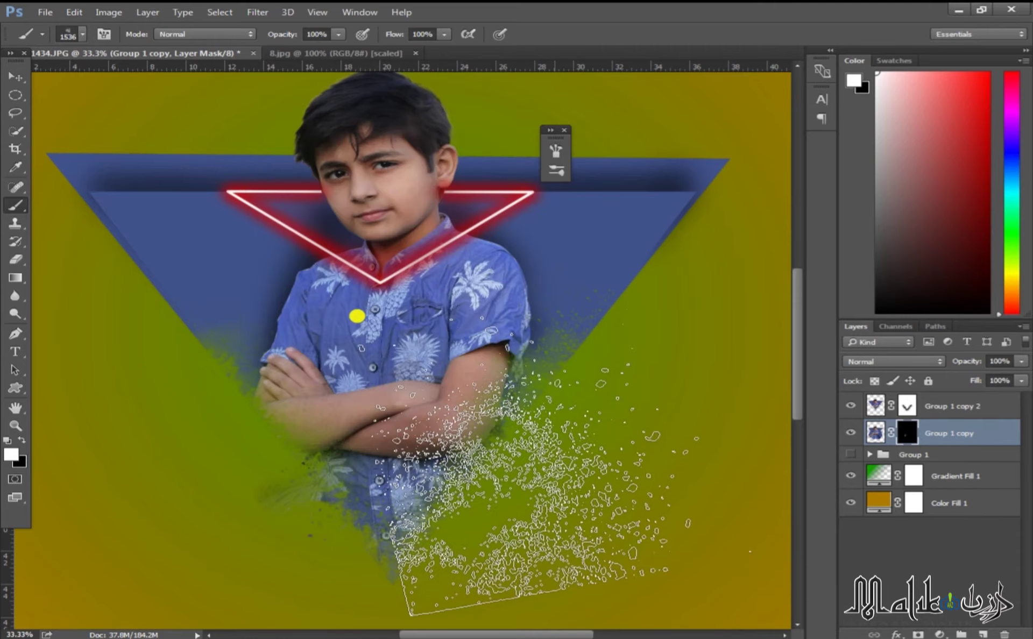
- Move the brush settings clear of the portrait and set the tip to 735 px at a 66° angle
click(103, 34)
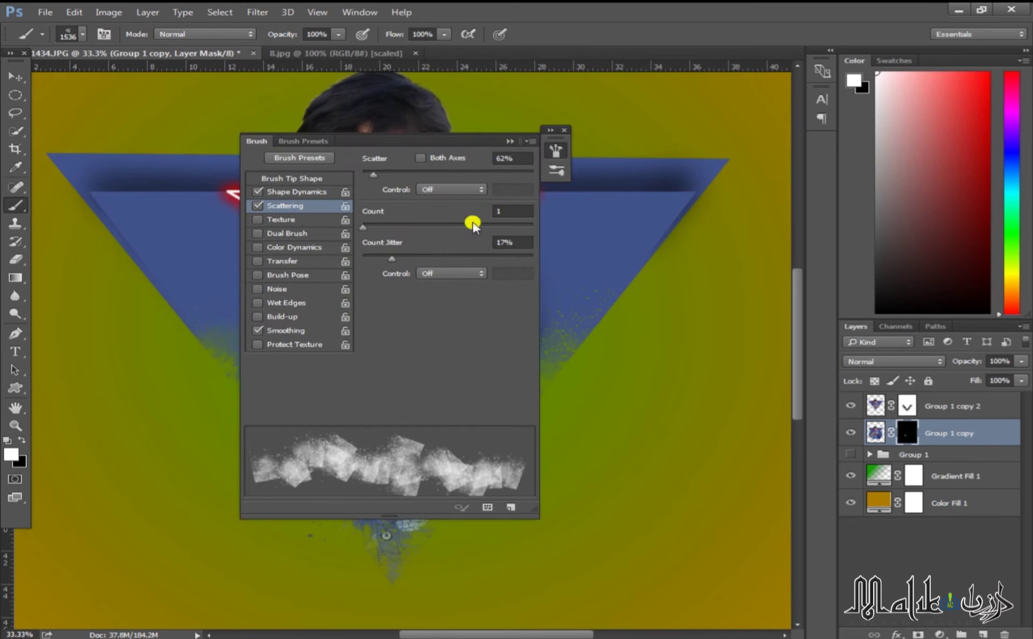
drag(355, 139, 700, 141)
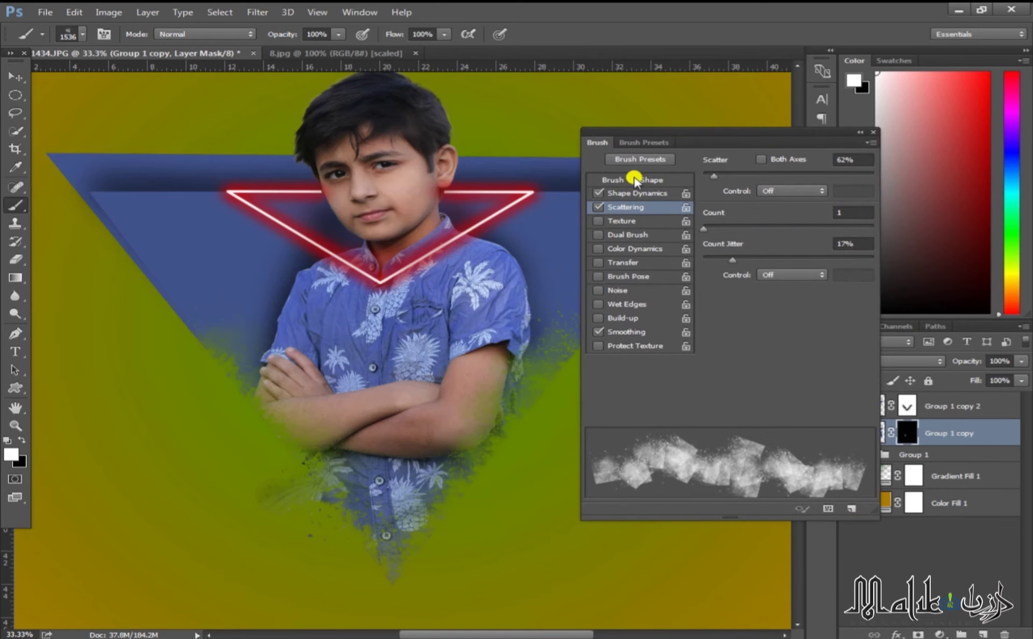
click(635, 180)
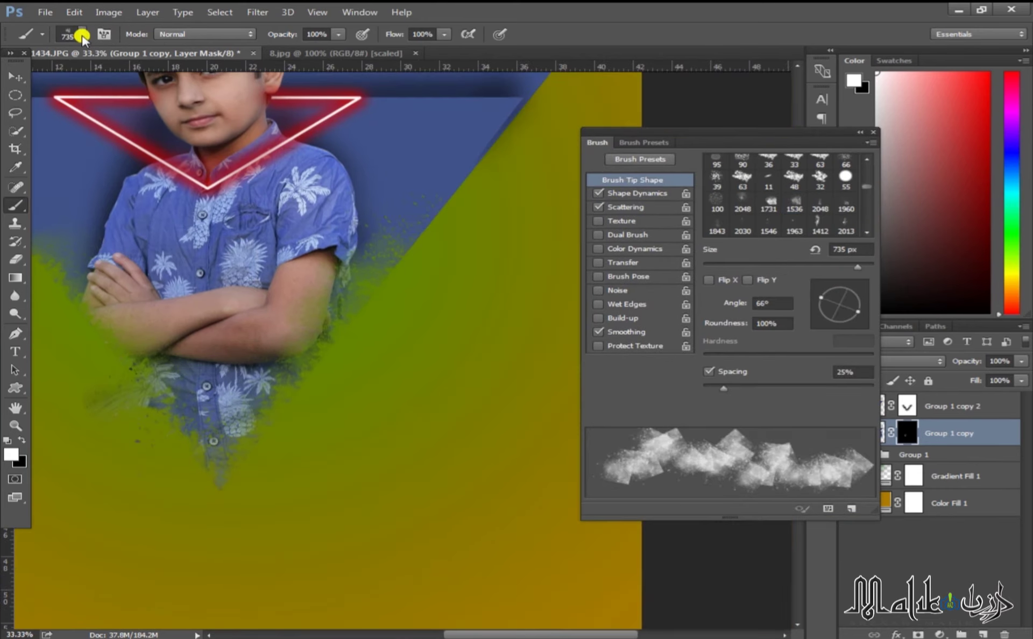
- Choose the 1546 px splatter brush and rotate its tip to -20°
click(83, 34)
scroll(499, 306, down, 1)
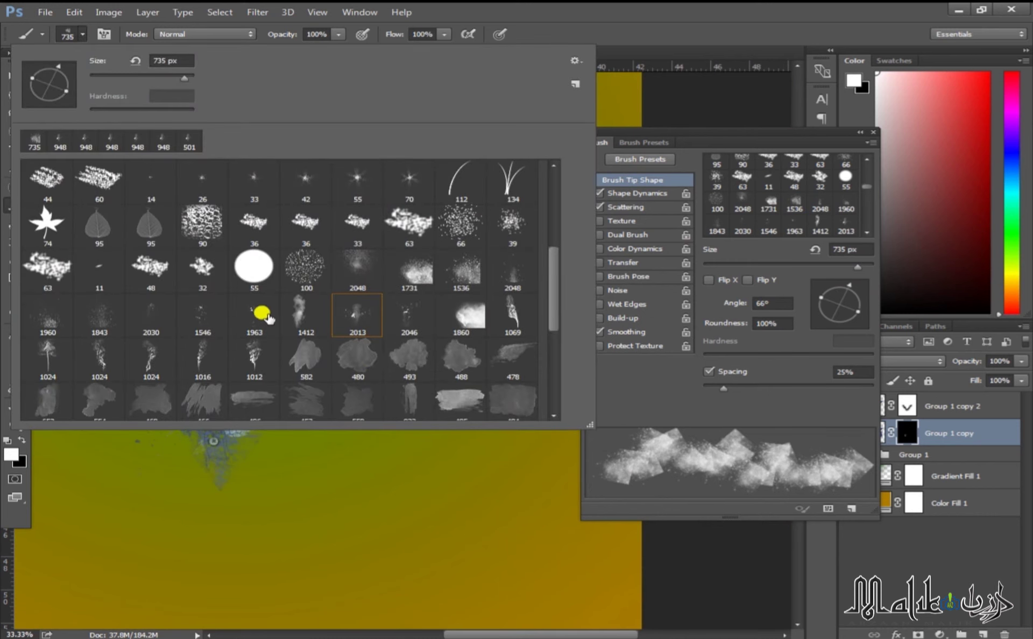
double_click(207, 318)
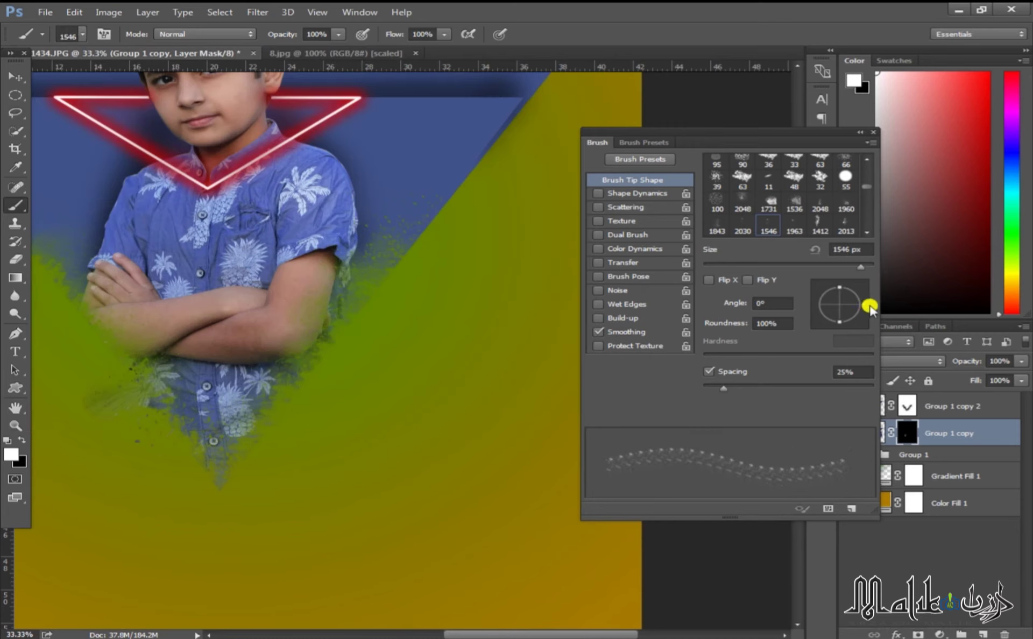
drag(865, 309, 861, 316)
- Reduce the brush to 948 px, paint white splatters beside the boy's elbow on the Group 1 copy mask, and rotate the tip to -94°
key(bracketleft)
key(bracketleft)
key(bracketleft)
key(bracketleft)
key(bracketleft)
key(bracketleft)
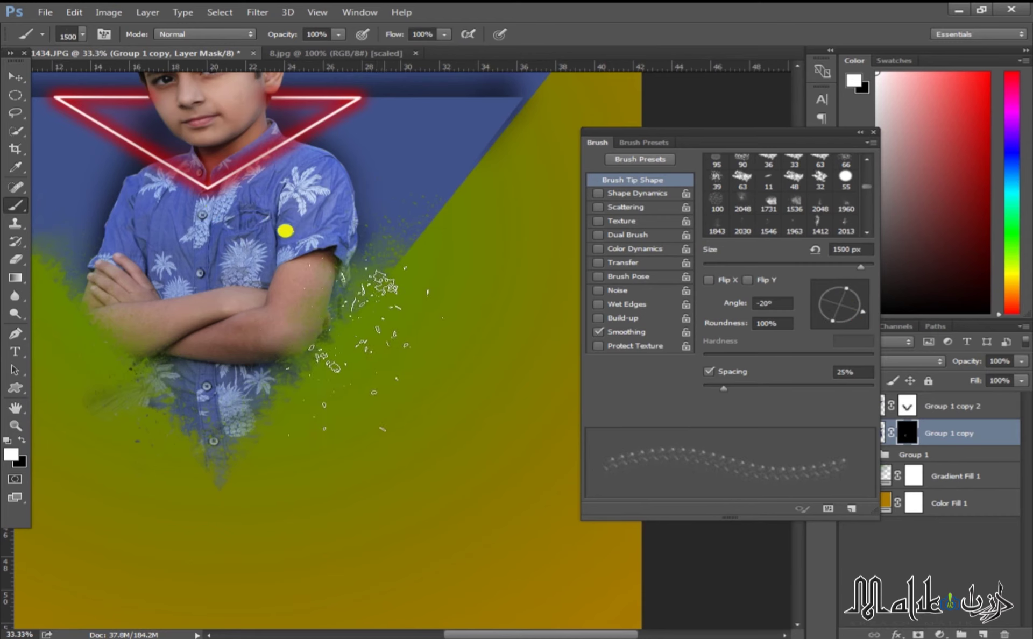
drag(854, 312, 825, 336)
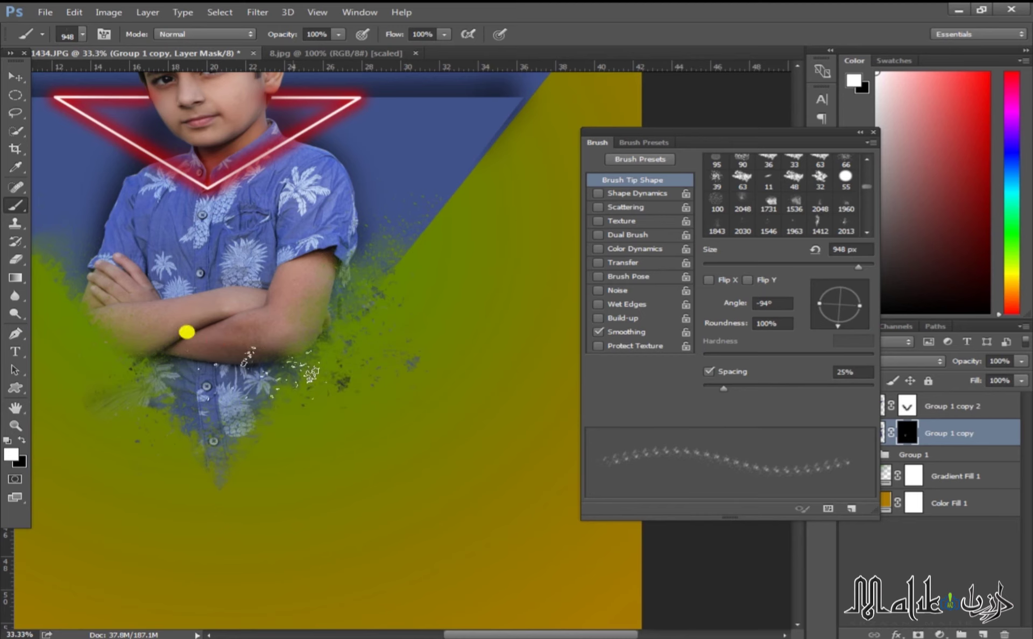
- Paint more splatters around the triangle's lower part with the tip at -138° and 600 px, then at -171° and 900 px
drag(833, 344, 814, 311)
key(bracketleft)
key(bracketleft)
key(bracketleft)
key(bracketleft)
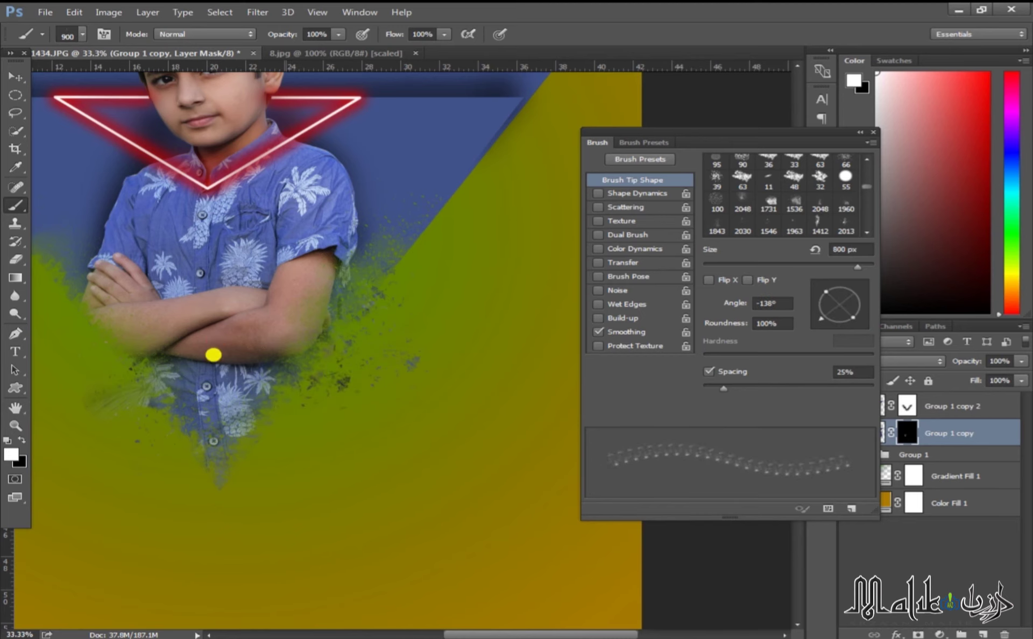
scroll(464, 342, down, 2)
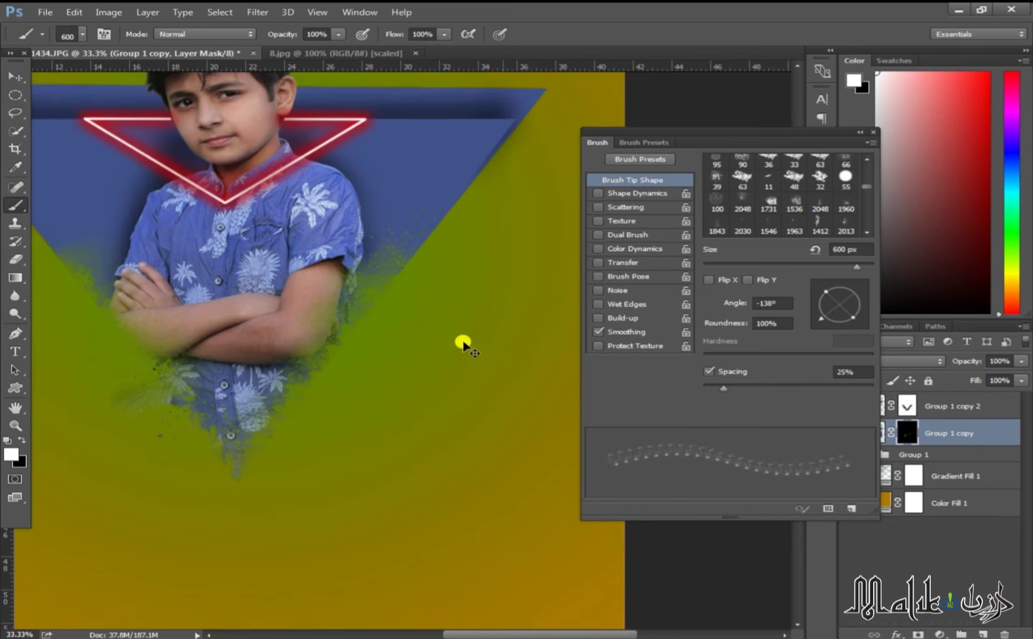
drag(789, 318, 814, 313)
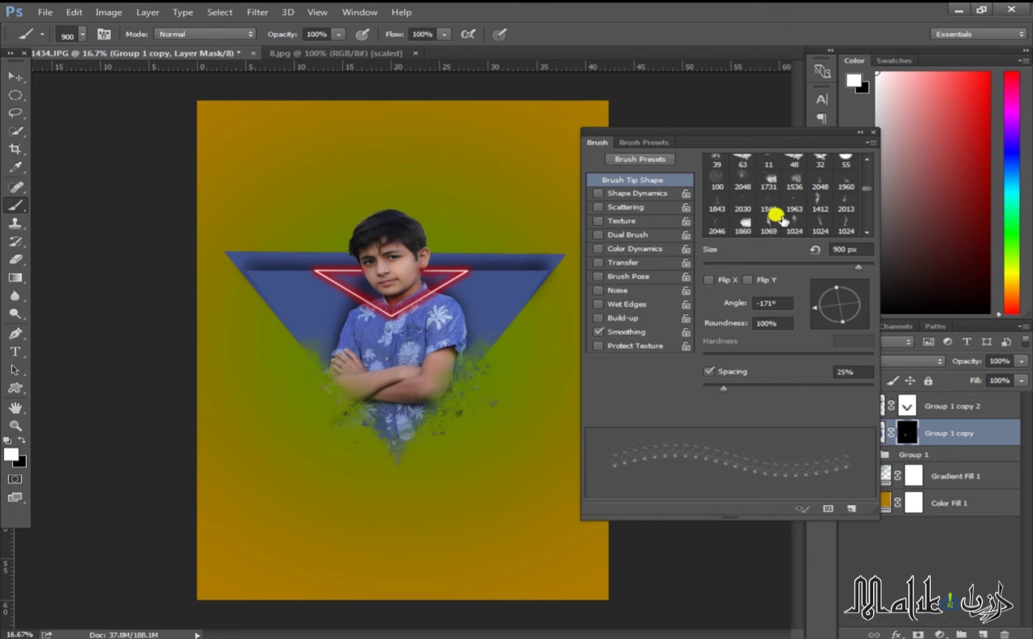
- Choose the 2048 px splatter brush for the Group 1 copy mask and undo a trial stroke across the portrait
scroll(795, 219, down, 3)
scroll(796, 215, up, 1)
click(742, 183)
mouse_move(528, 284)
mouse_down()
mouse_move(337, 362)
mouse_move(300, 357)
mouse_up()
key(ctrl+z)
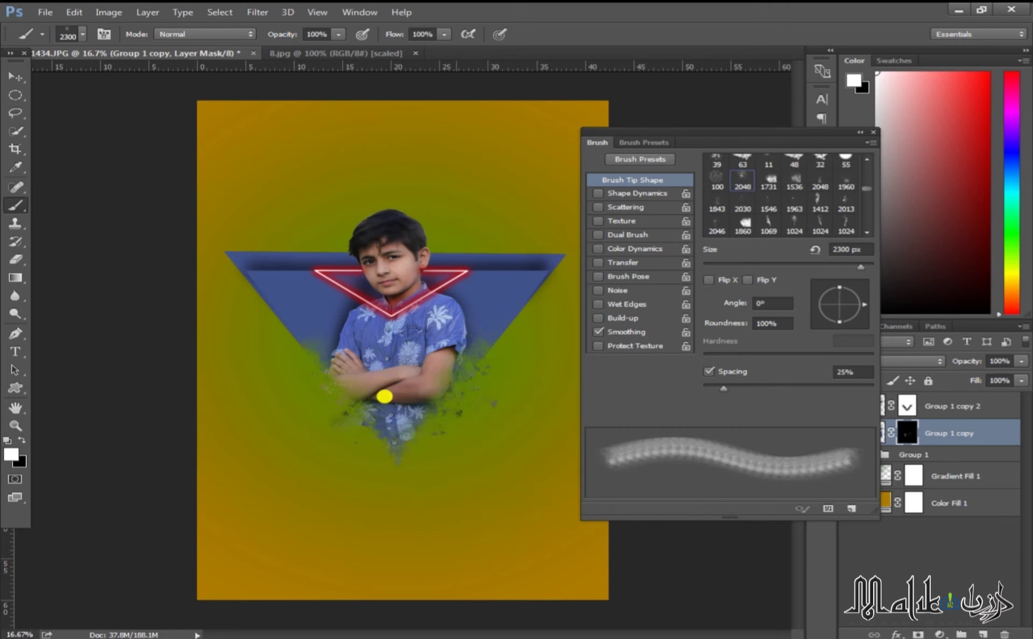
- Reduce the brush to 800 px and paint white splatters around the elbow and lower triangle edges on the Group 1 copy mask
key(bracketleft)
key(bracketleft)
key(bracketleft)
key(bracketleft)
key(bracketleft)
key(bracketleft)
key(bracketleft)
key(bracketleft)
key(bracketleft)
key(bracketleft)
key(bracketleft)
key(bracketleft)
key(bracketleft)
key(bracketleft)
key(bracketleft)
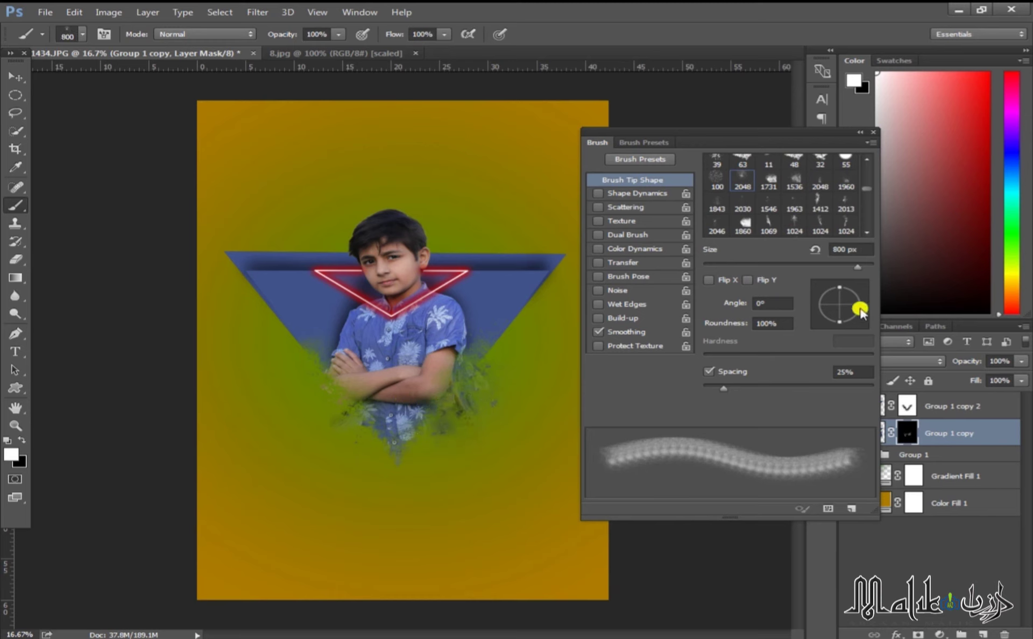
- Paint more white splatters around the lower triangle on the Group 1 copy mask, using tip angles -127° at 1000 px and -178° at 948 px
drag(860, 309, 812, 325)
key(bracketright)
key(bracketright)
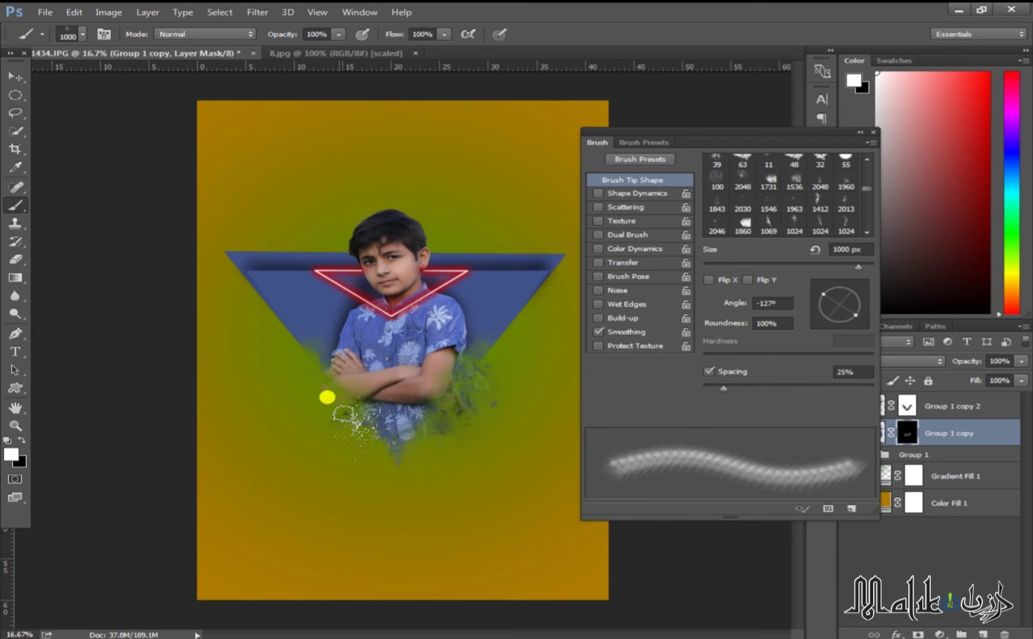
drag(825, 311, 817, 296)
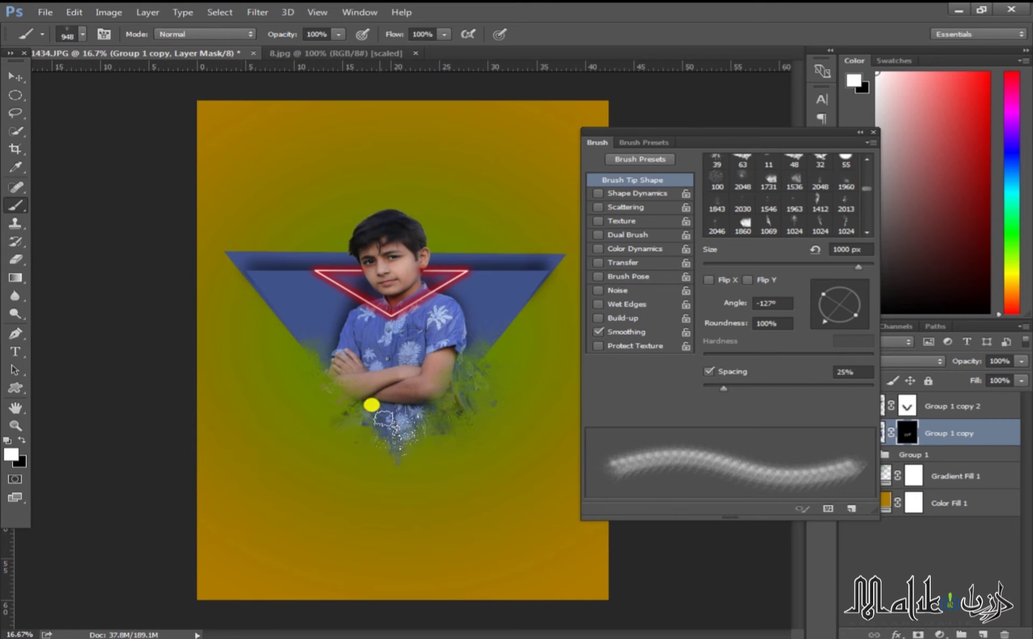
drag(838, 311, 818, 306)
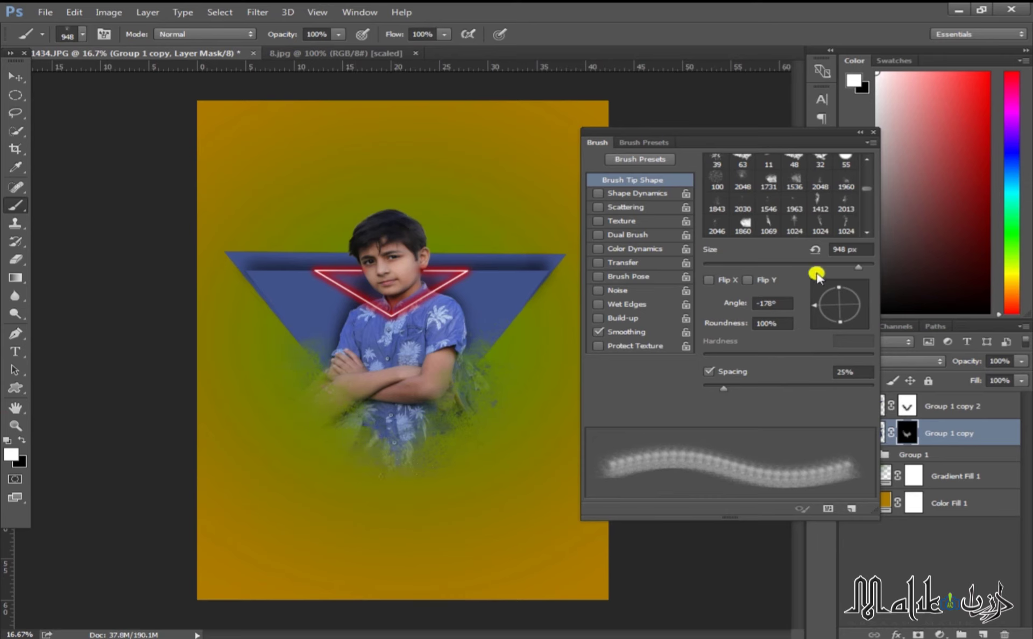
click(872, 130)
- Add a new layer above Group 1 copy 2 and set the foreground colour to the triangle's blue, #3e5086
click(1000, 409)
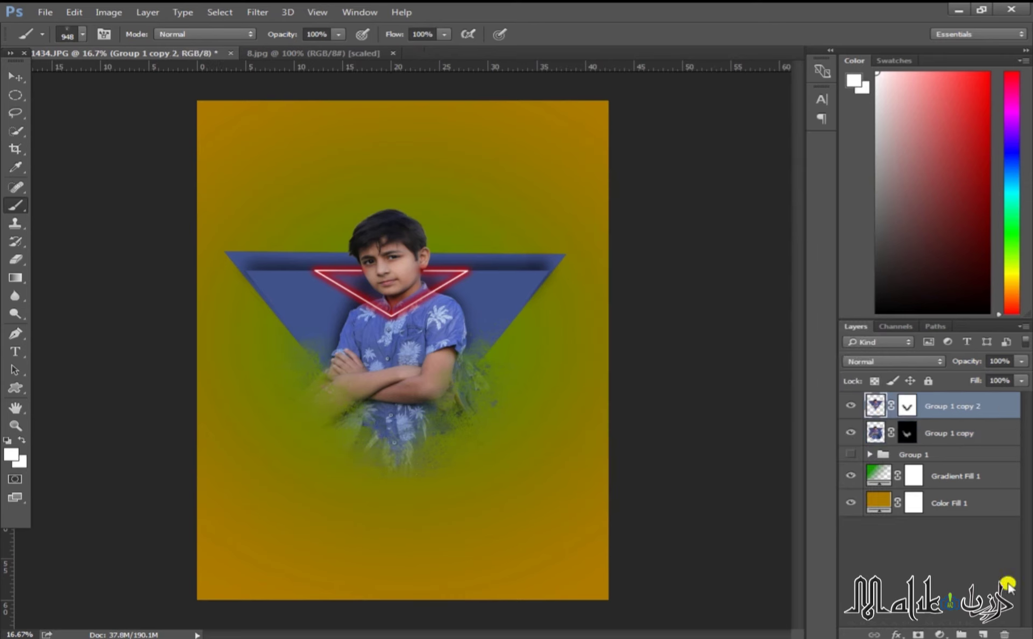
click(985, 633)
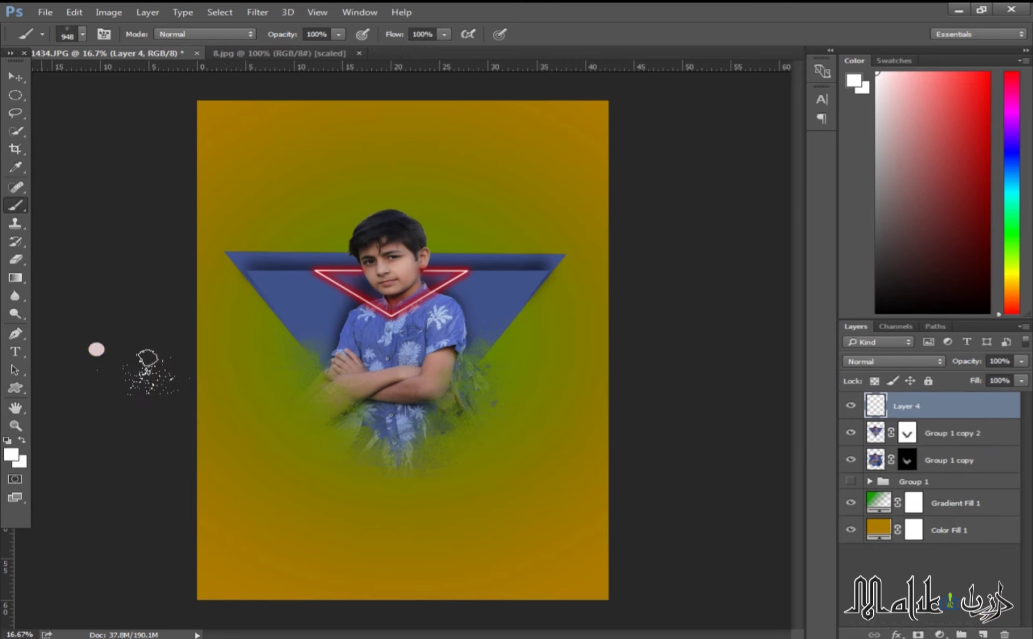
click(10, 457)
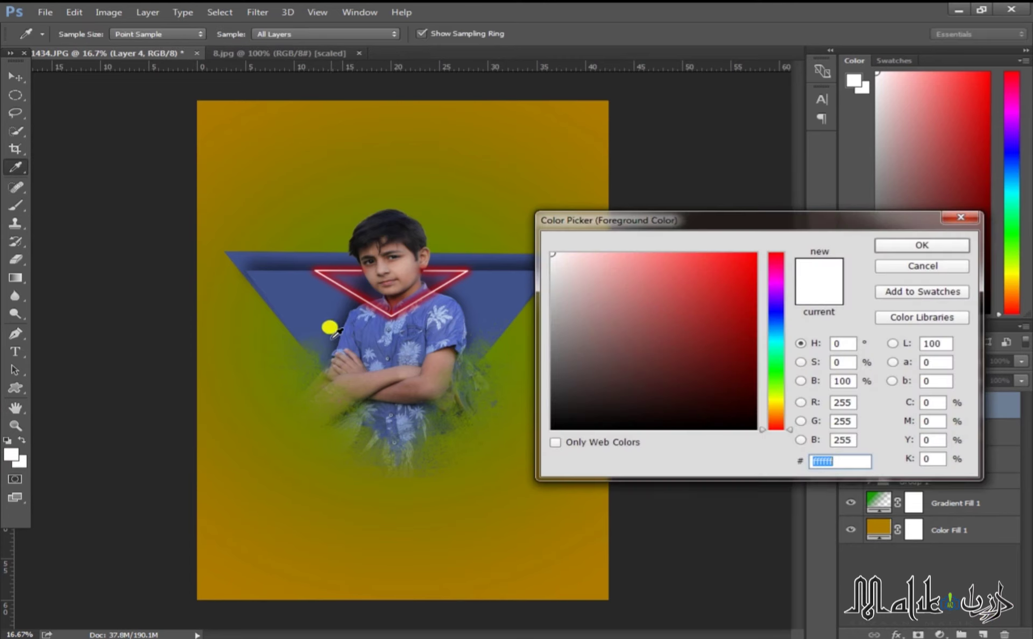
click(327, 323)
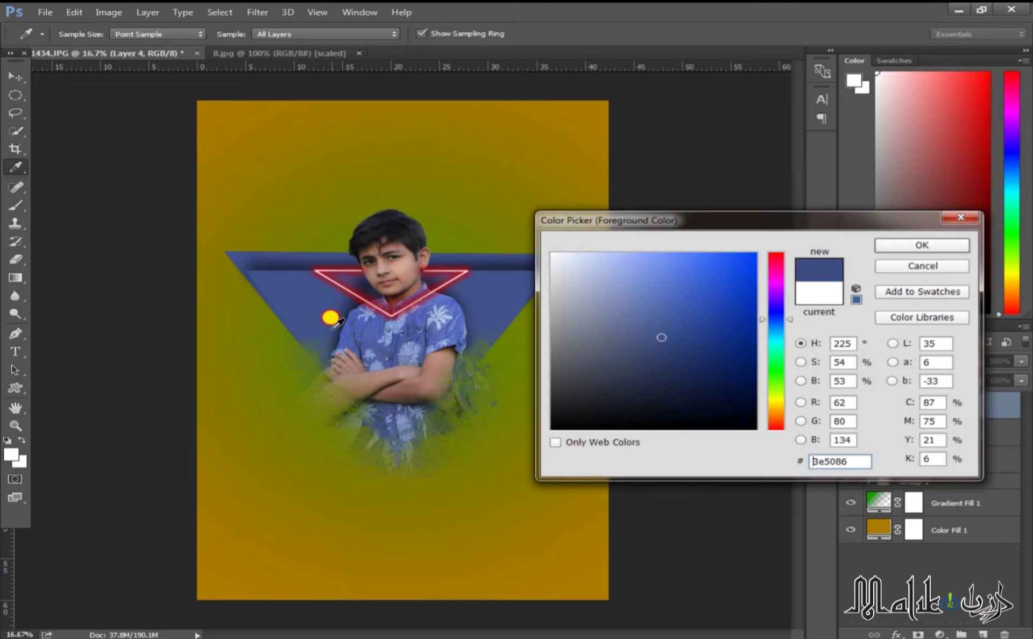
click(882, 246)
- Paint blue splatters beside the boy's arms on Layer 4 with the 1546 px splatter brush at 1200 px, then at 61° and 1161 px
key(b)
click(69, 33)
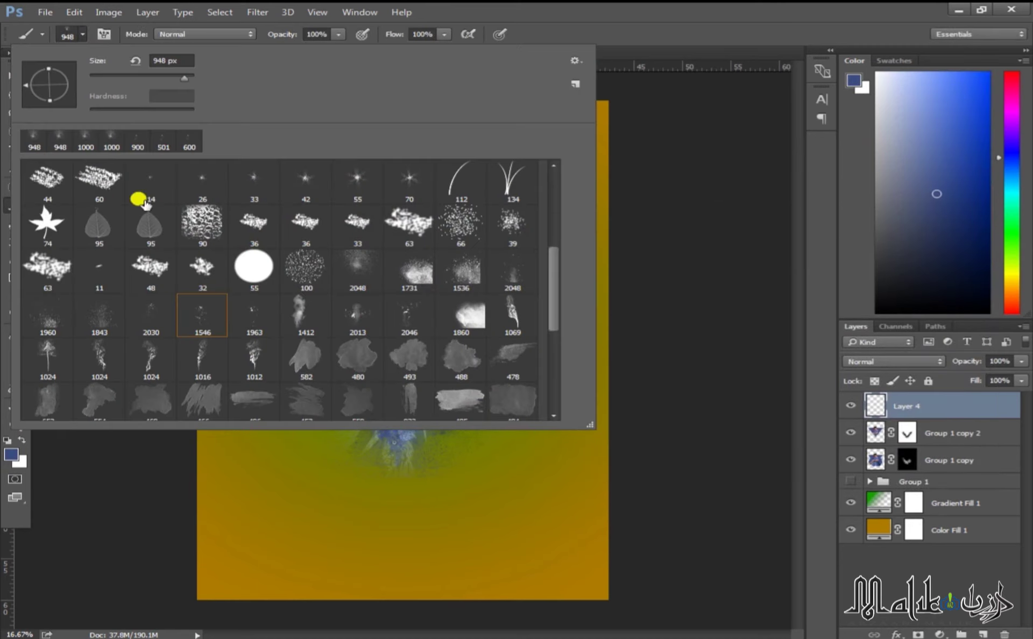
click(99, 323)
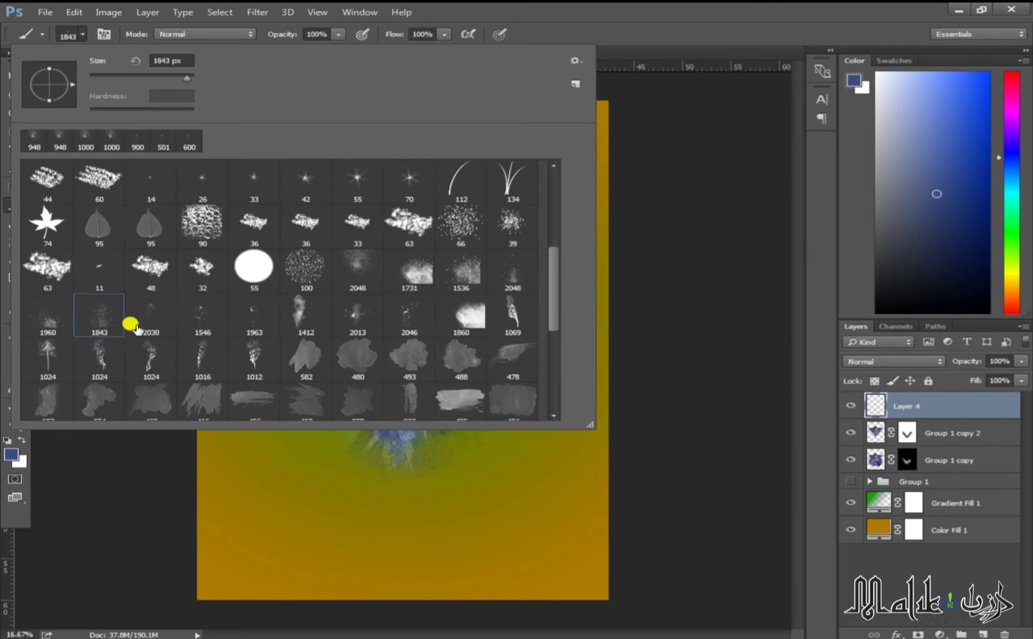
scroll(535, 296, down, 1)
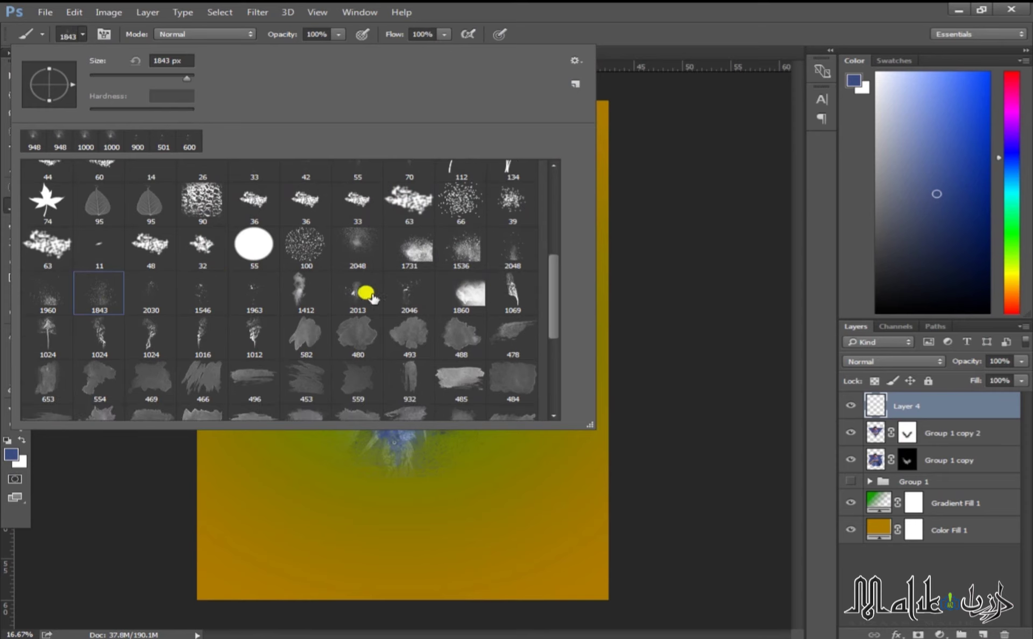
scroll(371, 298, up, 1)
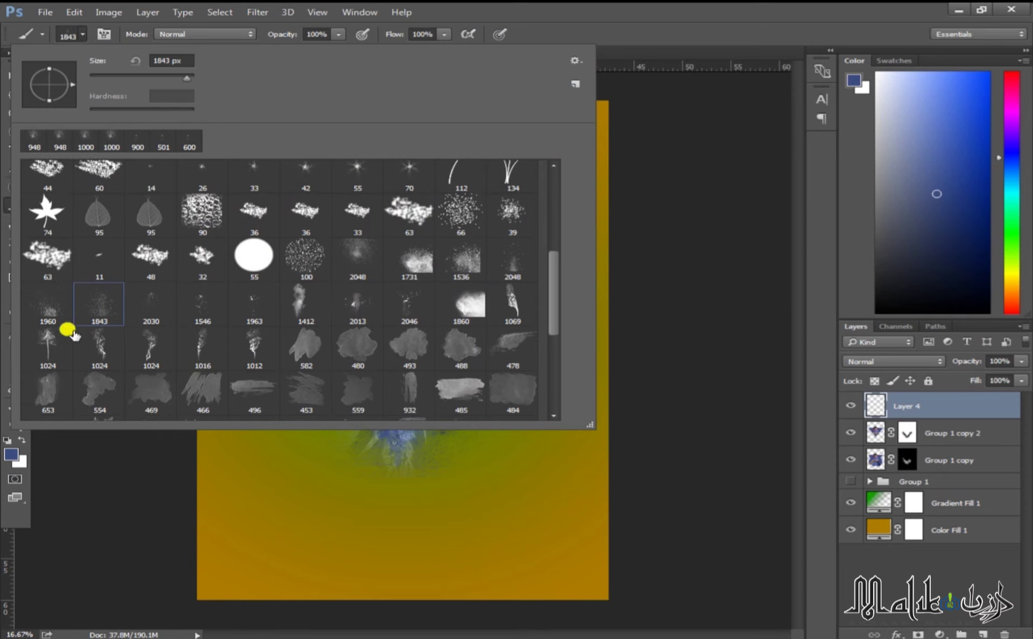
click(199, 311)
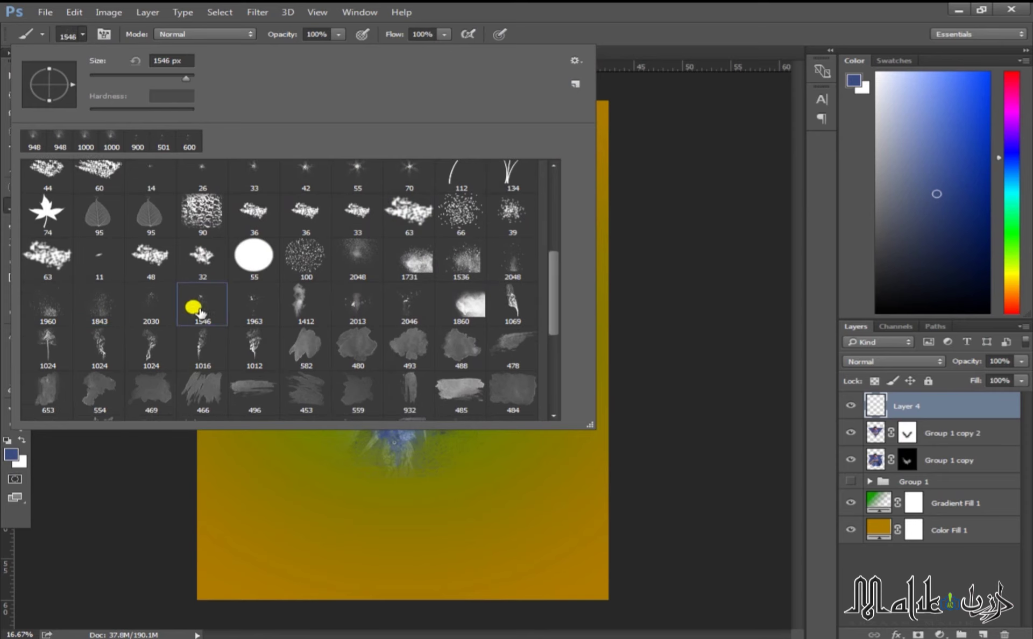
click(504, 8)
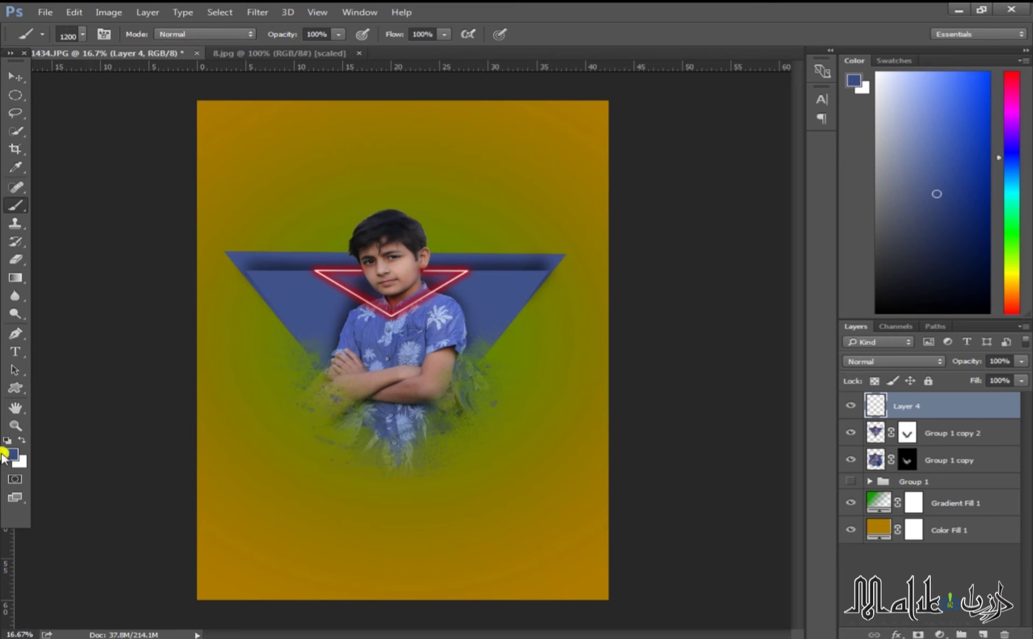
click(105, 34)
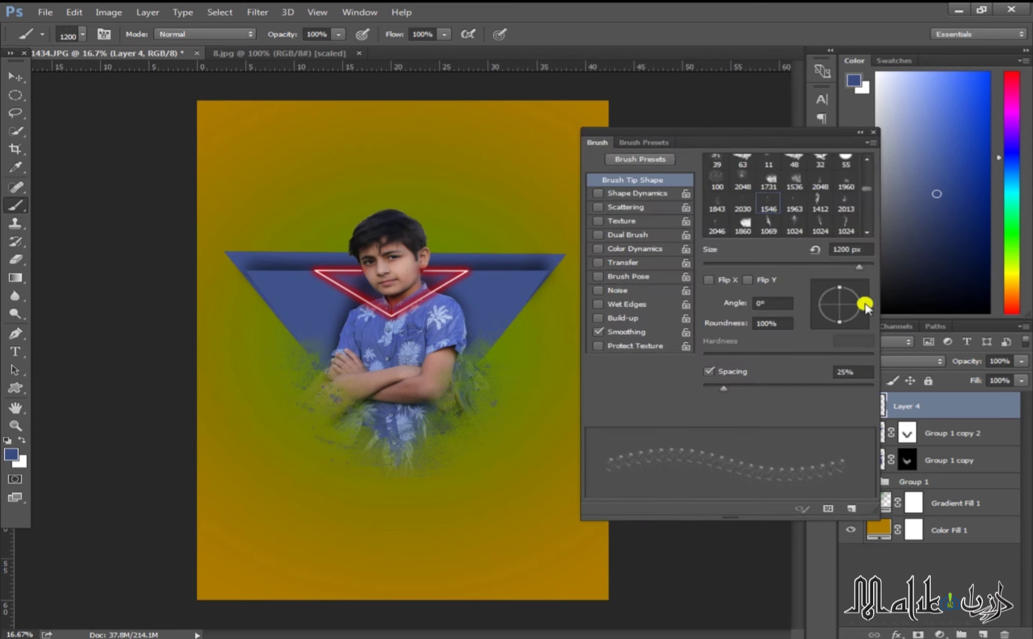
drag(865, 306, 866, 281)
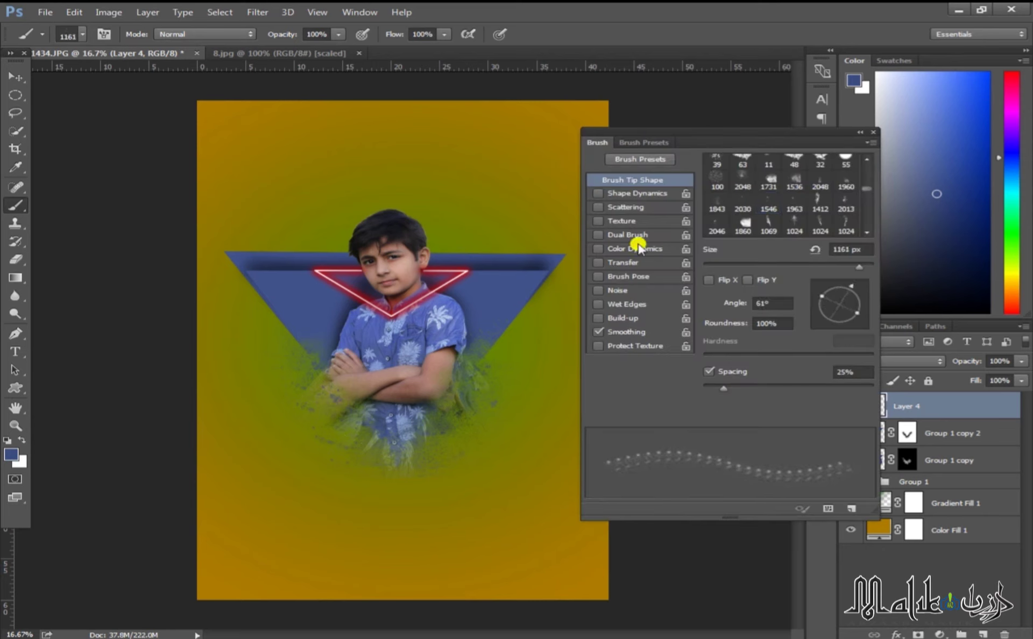
- Choose the 2048 px splatter brush, reduce it to 1700 px, and paint blue splatters near the elbow with the tip at 81° and 1374 px
click(737, 181)
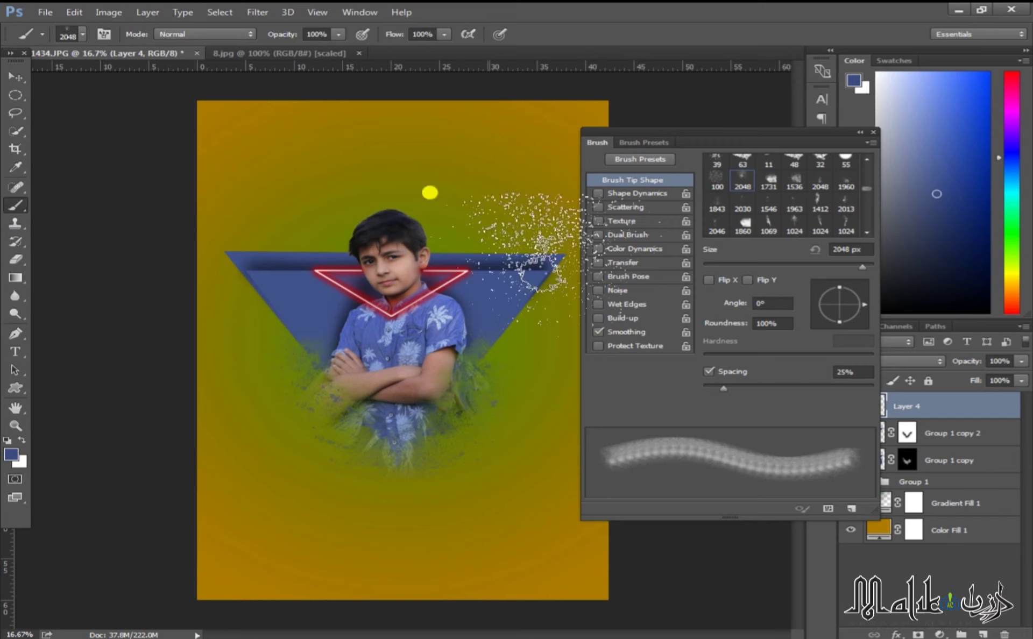
key(bracketleft)
key(bracketleft)
key(bracketleft)
key(bracketleft)
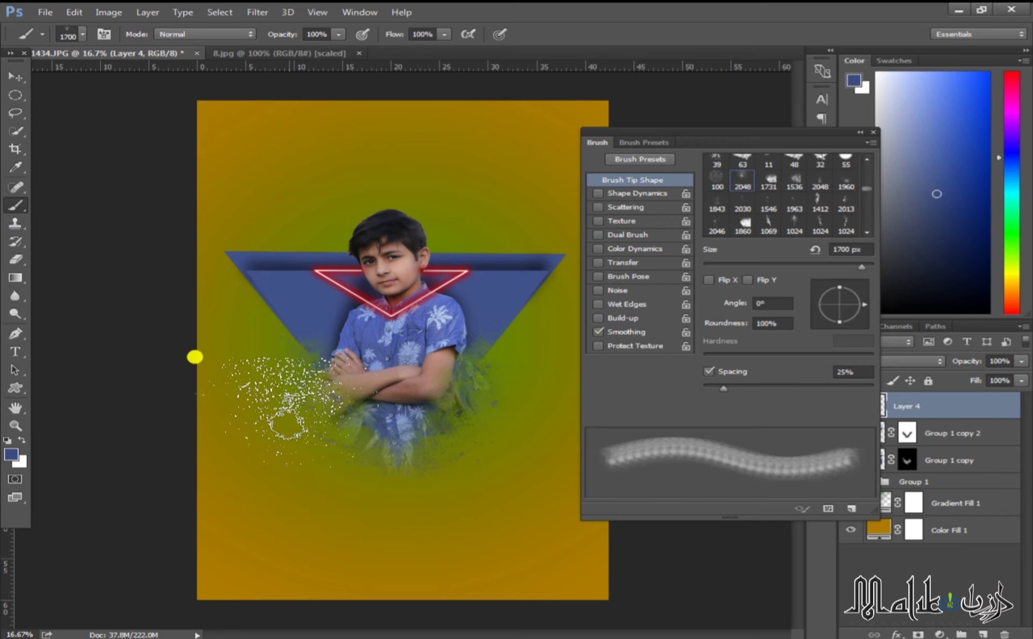
drag(861, 305, 843, 283)
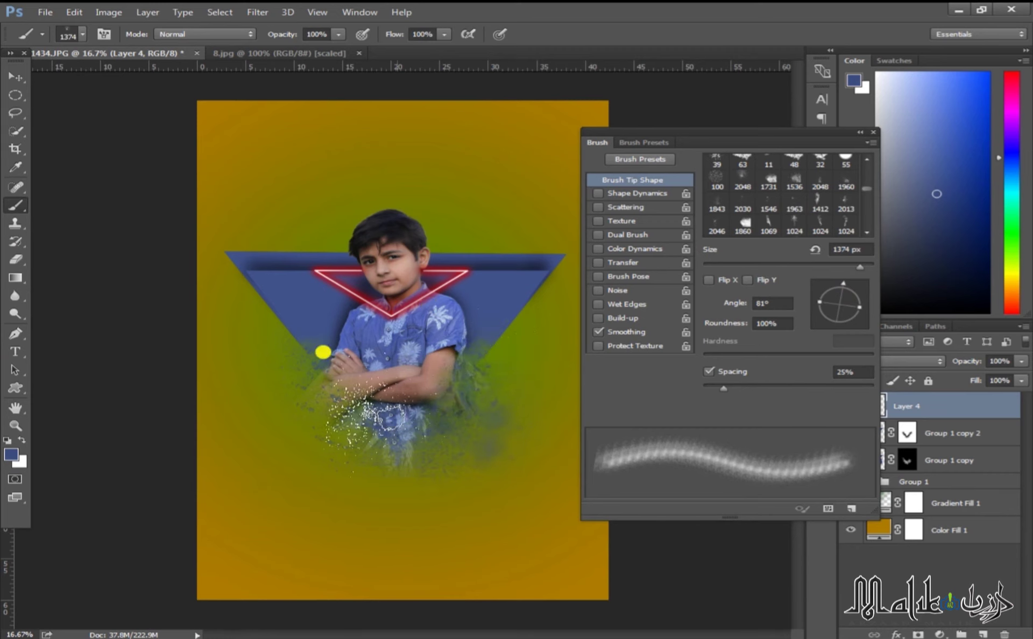
- Paint more blue splatters around the arms and below the shirt on Layer 4 with the 1374 px tip at 0°, -62°, 39° and 129°
drag(846, 286, 864, 302)
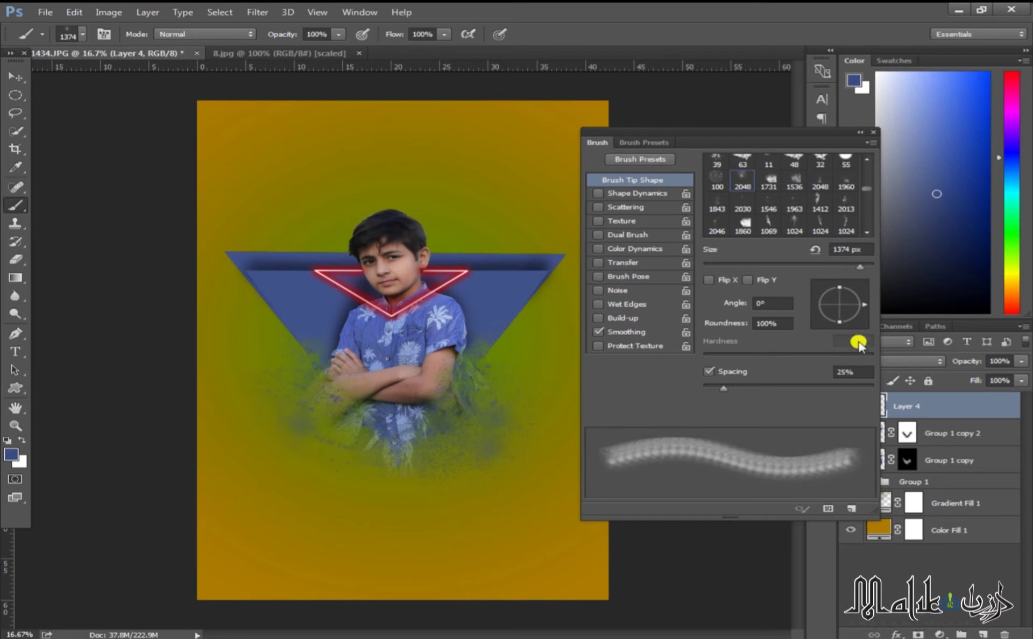
drag(864, 306, 851, 325)
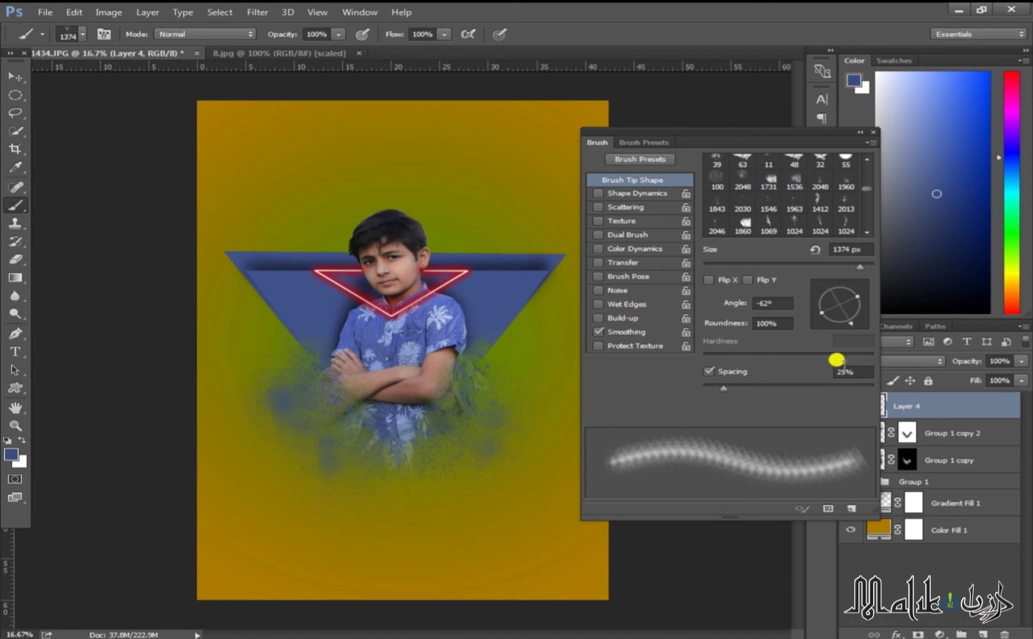
drag(853, 325, 859, 291)
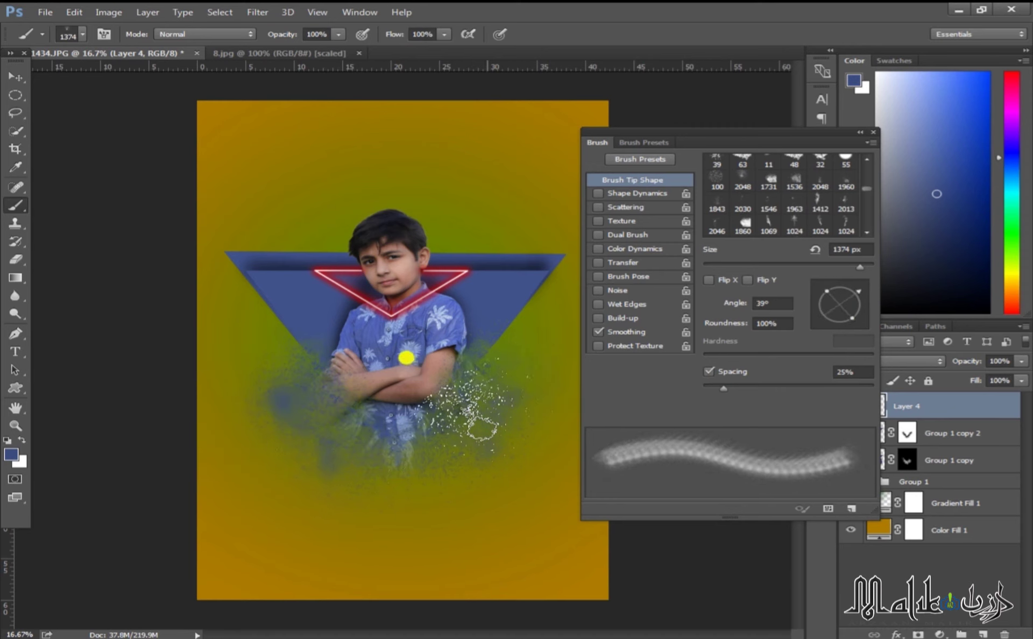
click(335, 431)
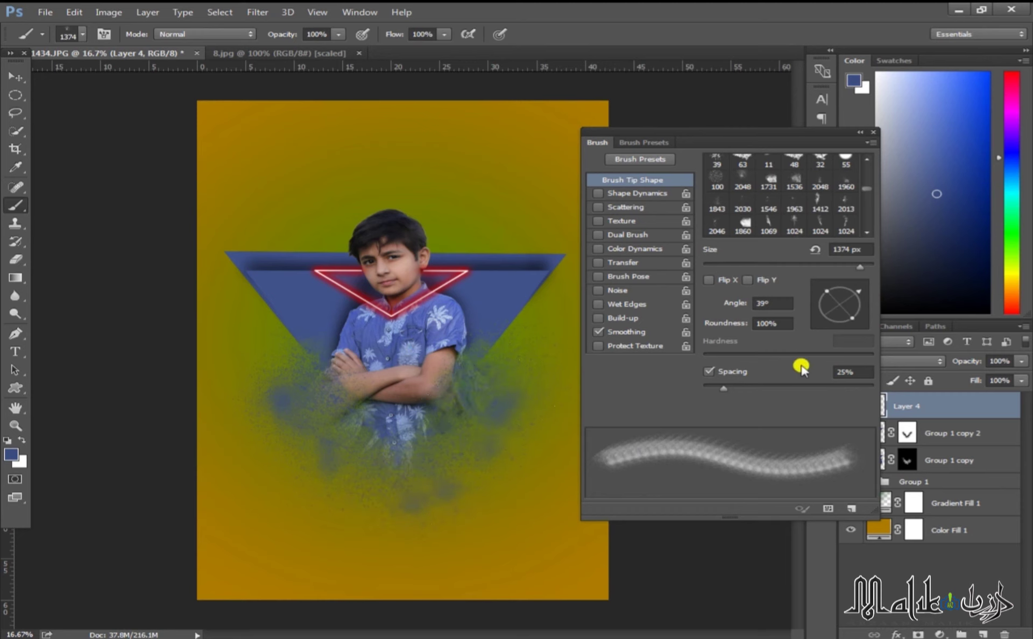
drag(856, 301, 828, 275)
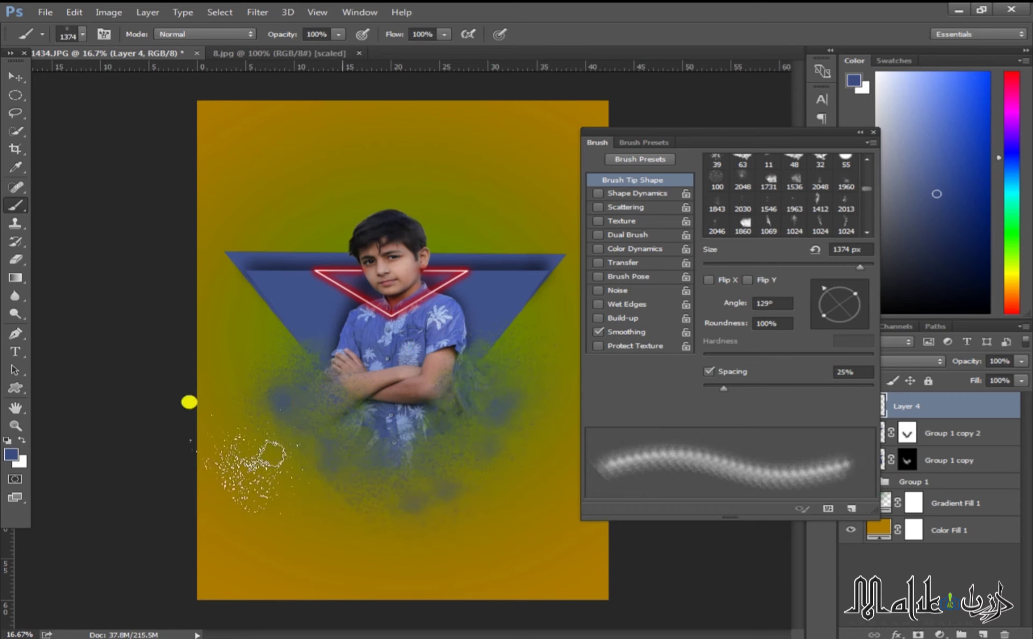
click(861, 132)
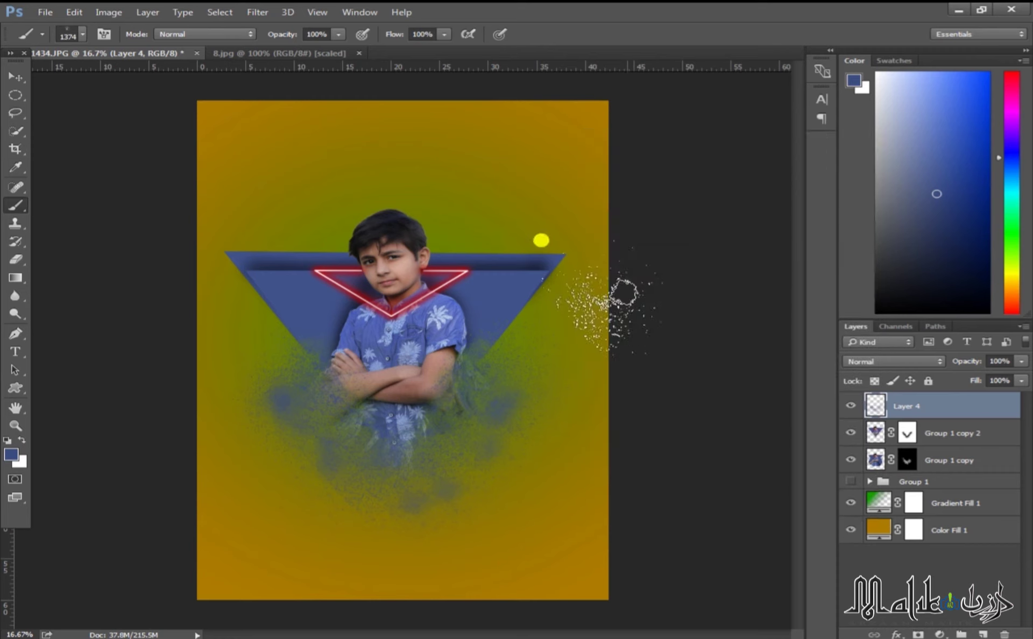
- Add a white layer mask to Layer 4 and choose a round brush reduced to 500 px
click(918, 633)
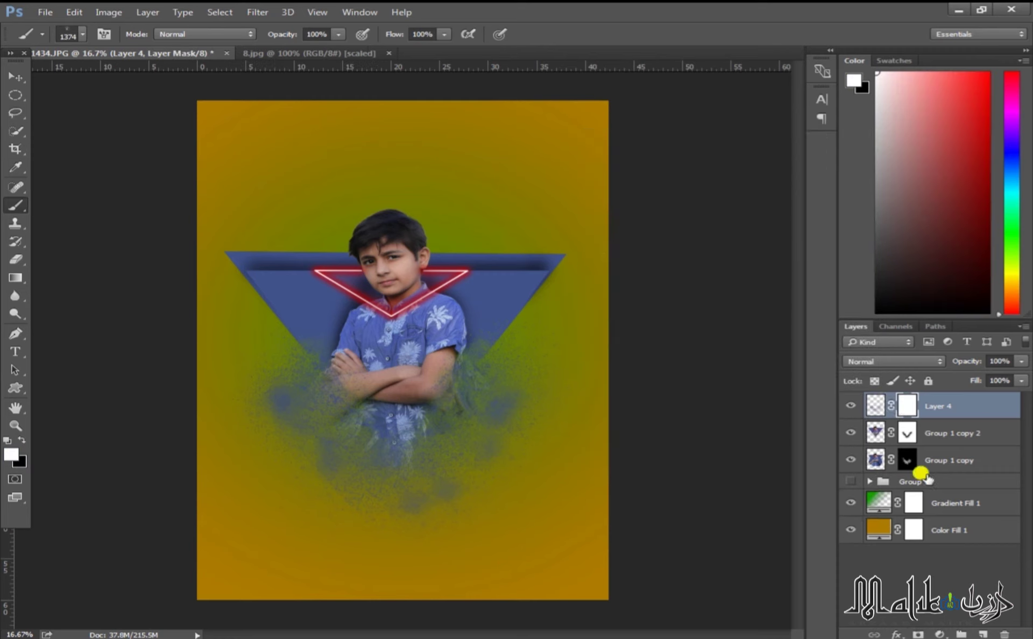
click(82, 35)
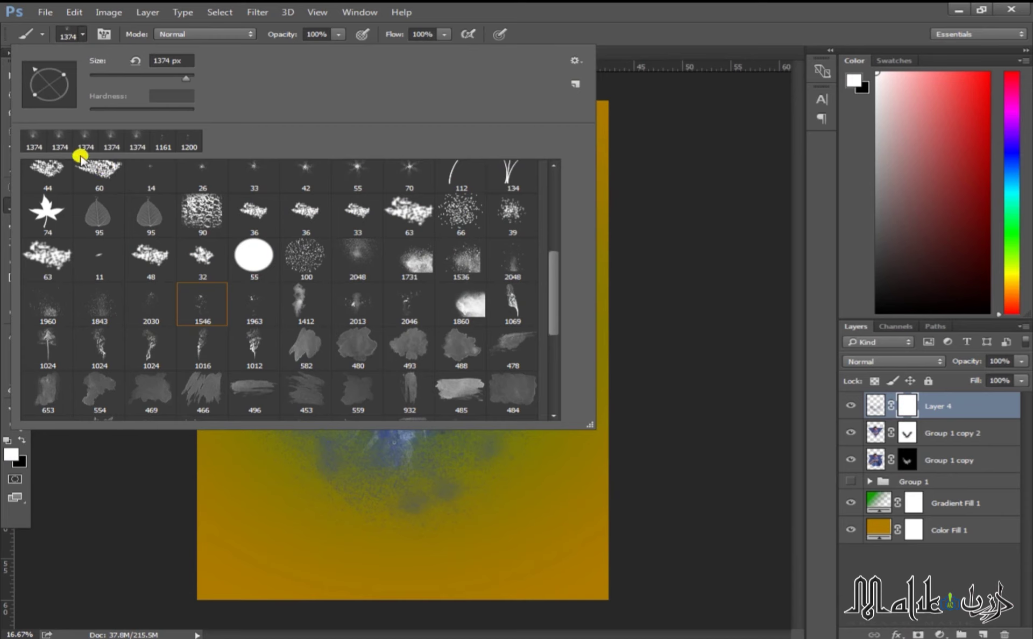
scroll(242, 237, up, 5)
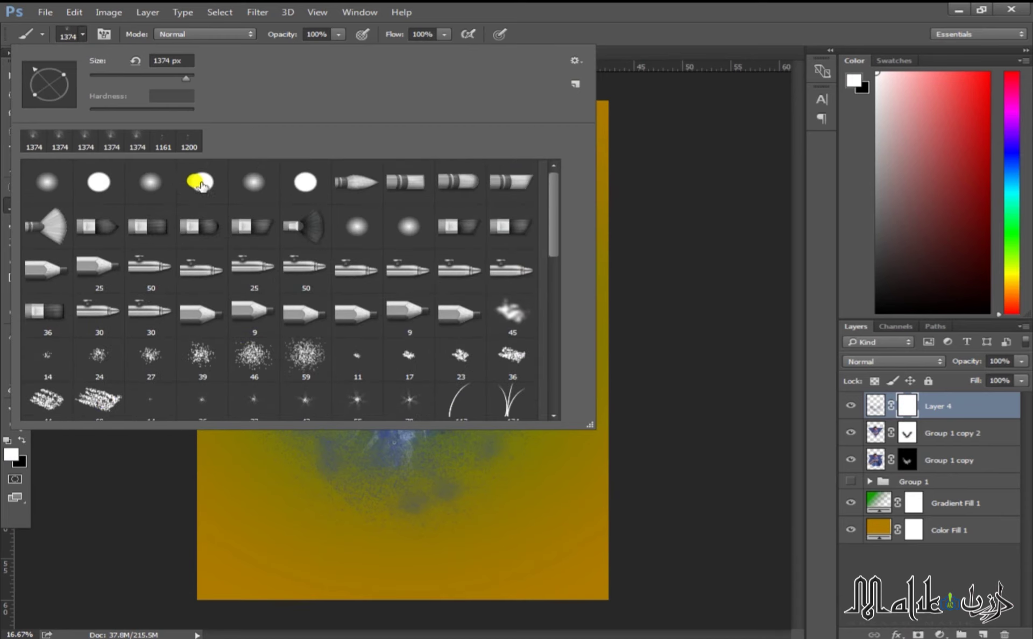
double_click(200, 183)
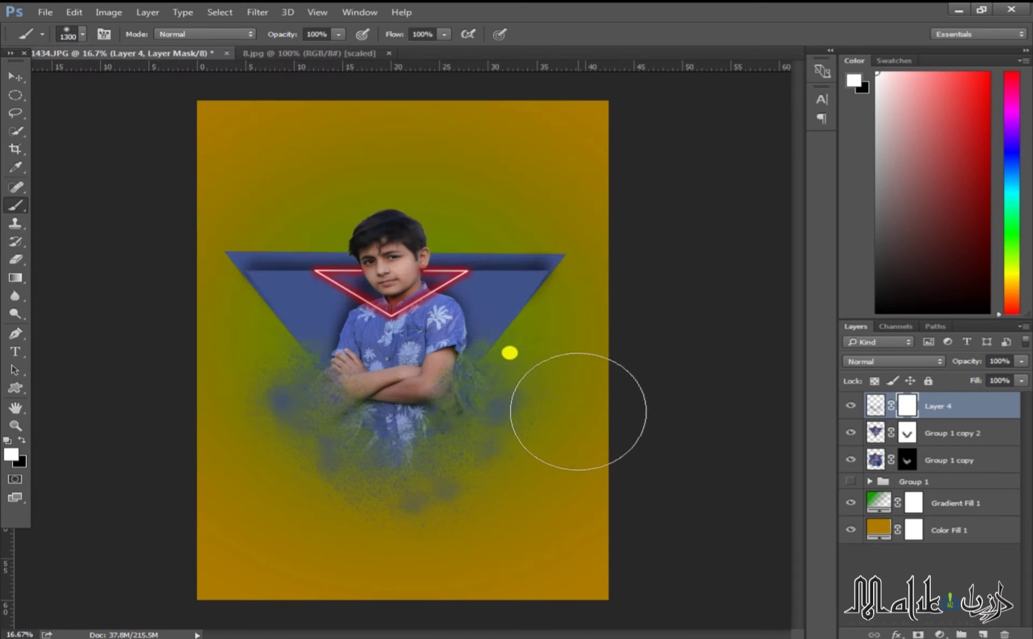
key(bracketleft)
key(bracketleft)
key(bracketleft)
key(bracketleft)
key(bracketleft)
key(bracketleft)
key(bracketleft)
key(bracketleft)
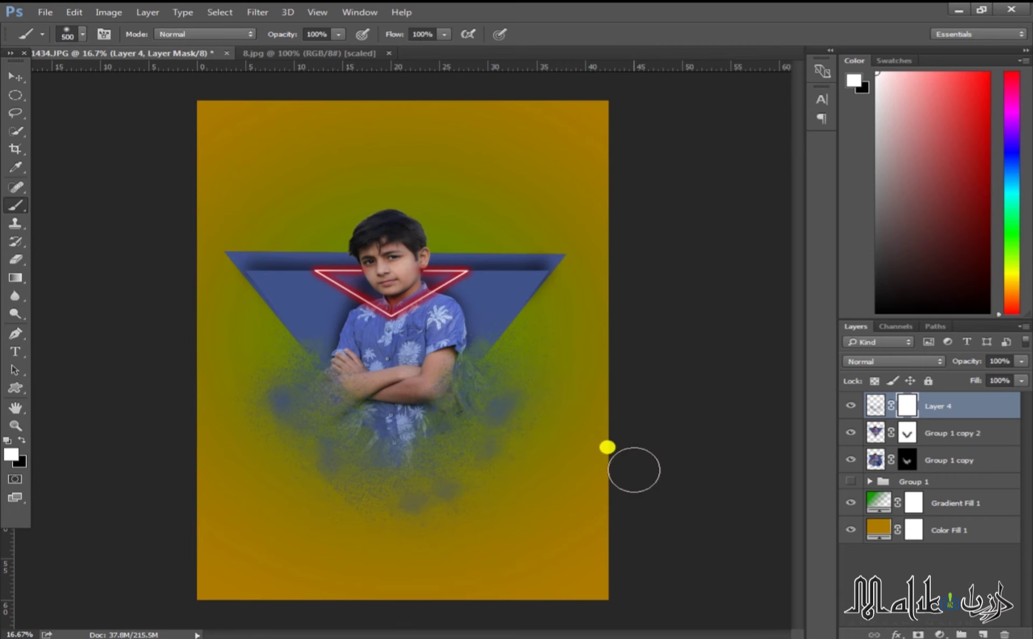
- Paint black on the Layer 4 mask to hide the outer blue splatters along both sides and below the triangle's tip
click(15, 426)
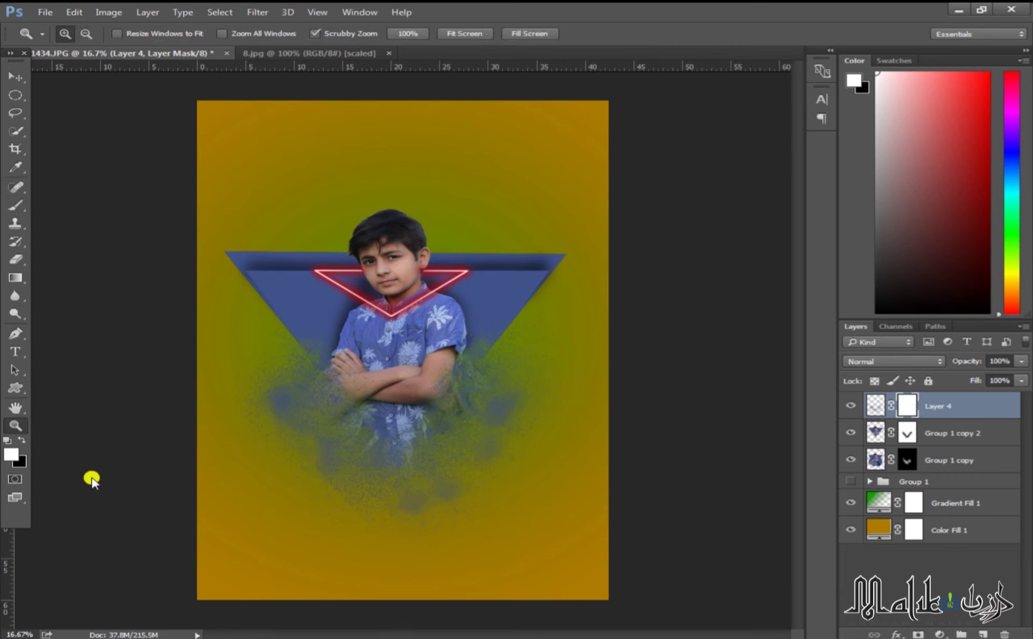
click(21, 444)
key(b)
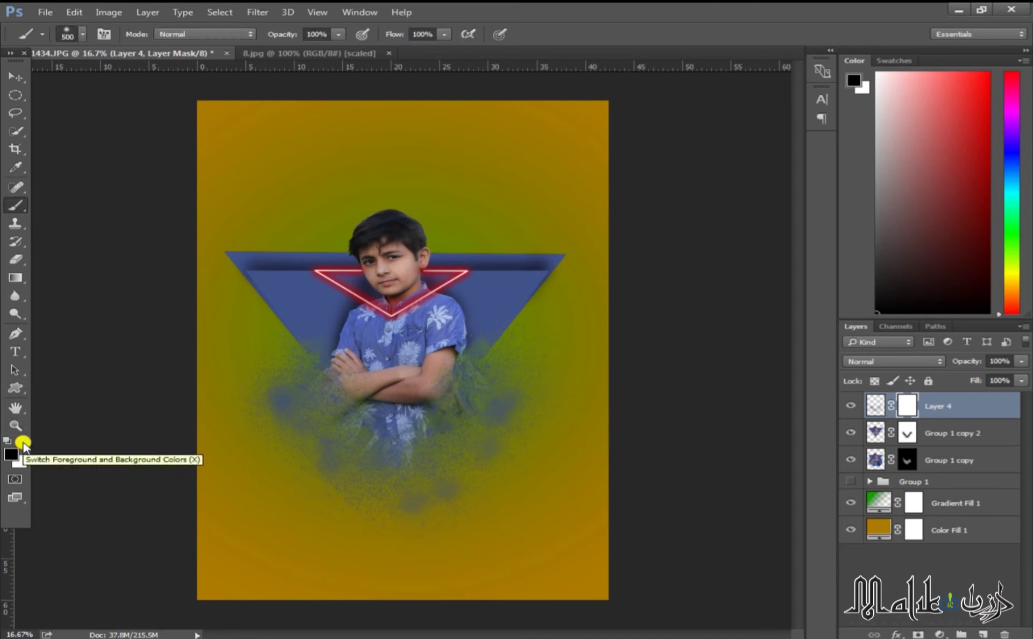
drag(537, 407, 509, 429)
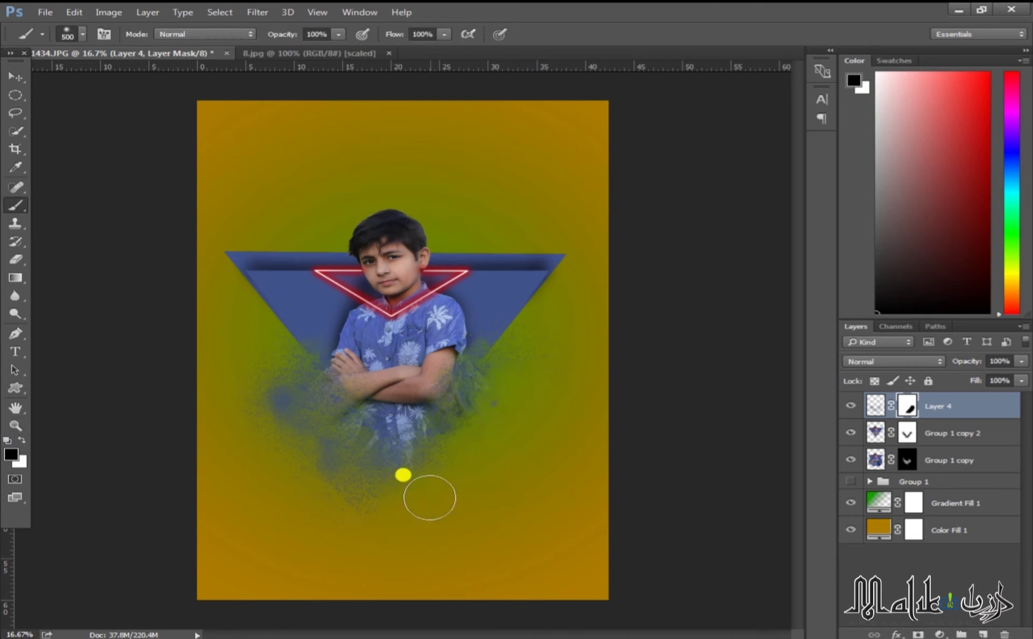
mouse_move(247, 330)
mouse_down()
mouse_move(256, 370)
mouse_move(191, 361)
mouse_move(364, 546)
mouse_move(272, 392)
mouse_move(397, 578)
mouse_up()
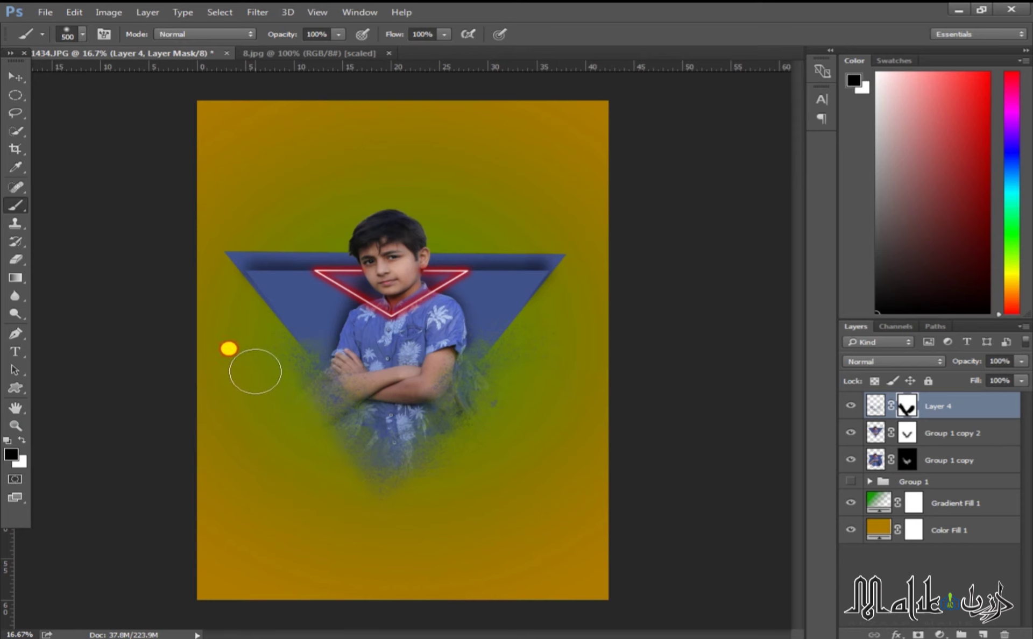
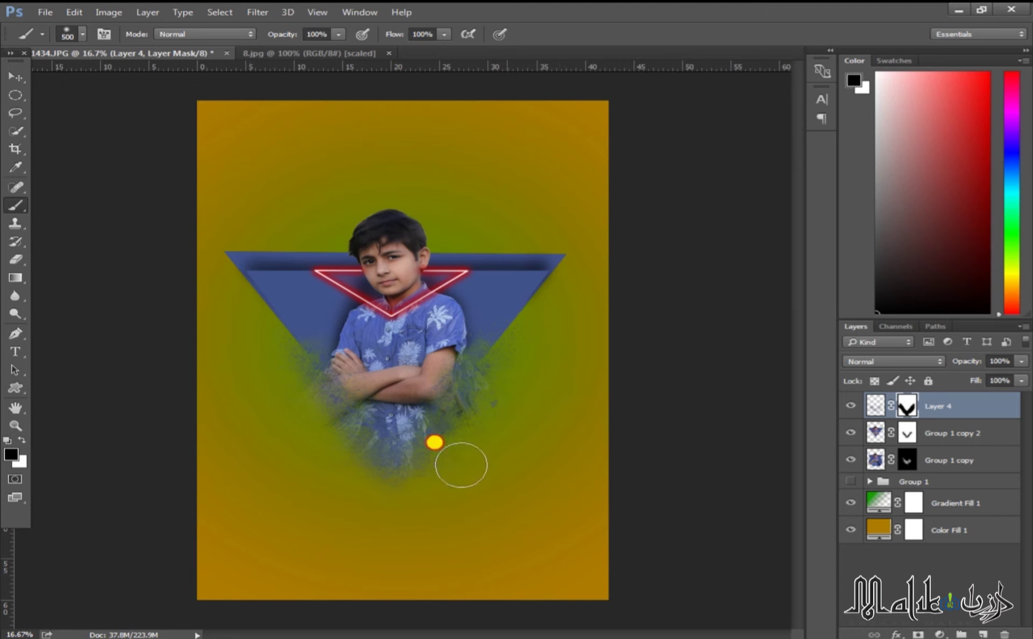
- Compare the portrait with Layer 4 hidden and shown, and inspect the dispersed lower edges at 25% zoom
click(849, 405)
click(849, 406)
key(ctrl+plus)
drag(546, 553, 569, 504)
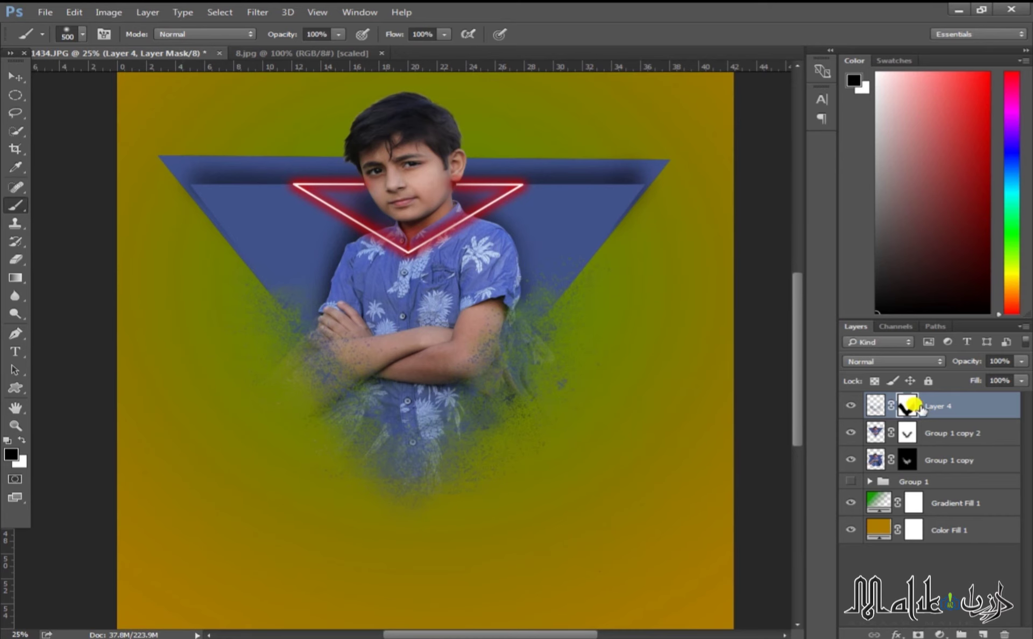
click(876, 405)
alt+click(404, 438)
drag(474, 302, 452, 328)
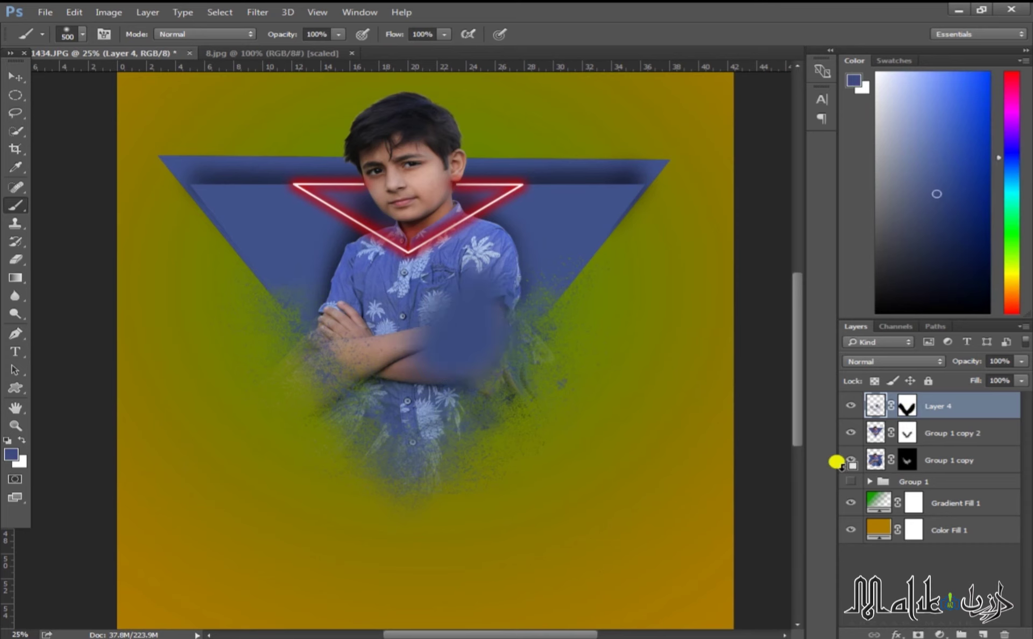
key(ctrl+z)
- Paint black on the Layer 4 mask over the crossed arms and shirt to hide the splatters covering them
click(898, 410)
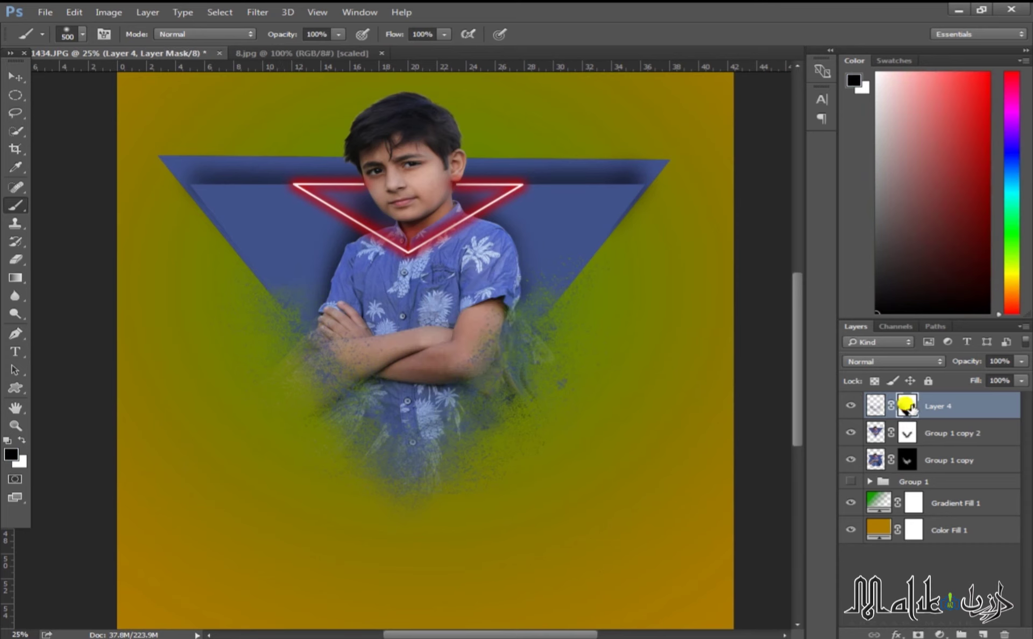
mouse_move(471, 321)
mouse_down()
mouse_move(371, 315)
mouse_move(342, 301)
mouse_move(368, 324)
mouse_move(346, 307)
mouse_move(414, 337)
mouse_move(500, 284)
mouse_move(467, 339)
mouse_move(449, 331)
mouse_move(445, 342)
mouse_move(390, 354)
mouse_move(356, 342)
mouse_move(393, 364)
mouse_move(382, 389)
mouse_move(394, 414)
mouse_move(436, 371)
mouse_move(440, 390)
mouse_move(414, 445)
mouse_move(410, 430)
mouse_move(492, 327)
mouse_move(461, 379)
mouse_move(435, 386)
mouse_move(366, 356)
mouse_move(410, 413)
mouse_move(410, 429)
mouse_move(291, 521)
mouse_move(266, 560)
mouse_move(442, 372)
mouse_move(426, 360)
mouse_move(470, 325)
mouse_move(340, 288)
mouse_move(350, 343)
mouse_up()
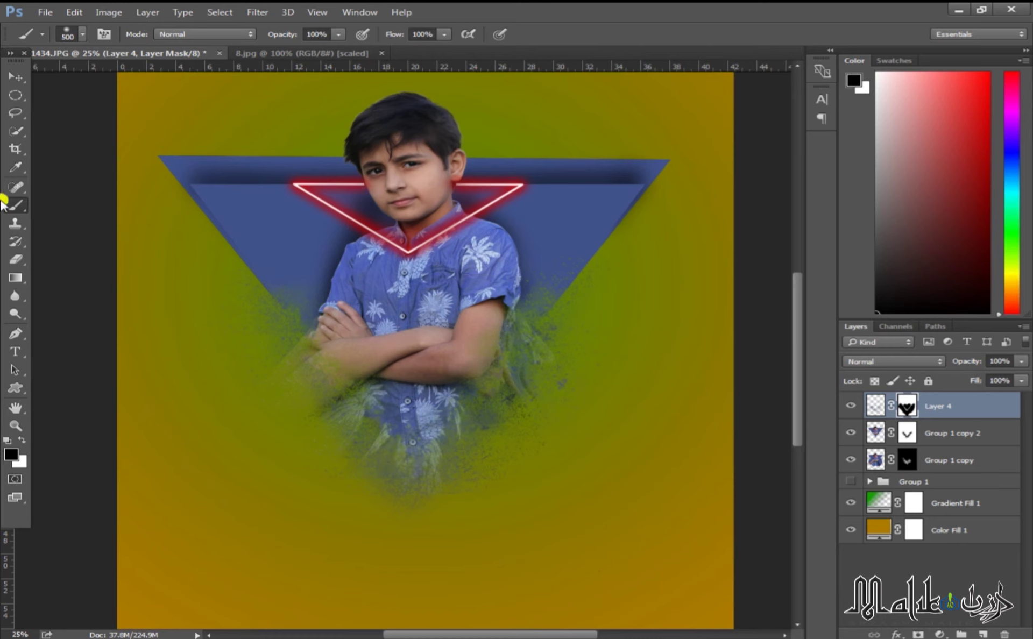
- Copy the logo from done logo.png into the portrait document and place it centred below the boy
click(18, 79)
key(ctrl)
key(ctrl+minus)
key(ctrl+minus)
key(ctrl+minus)
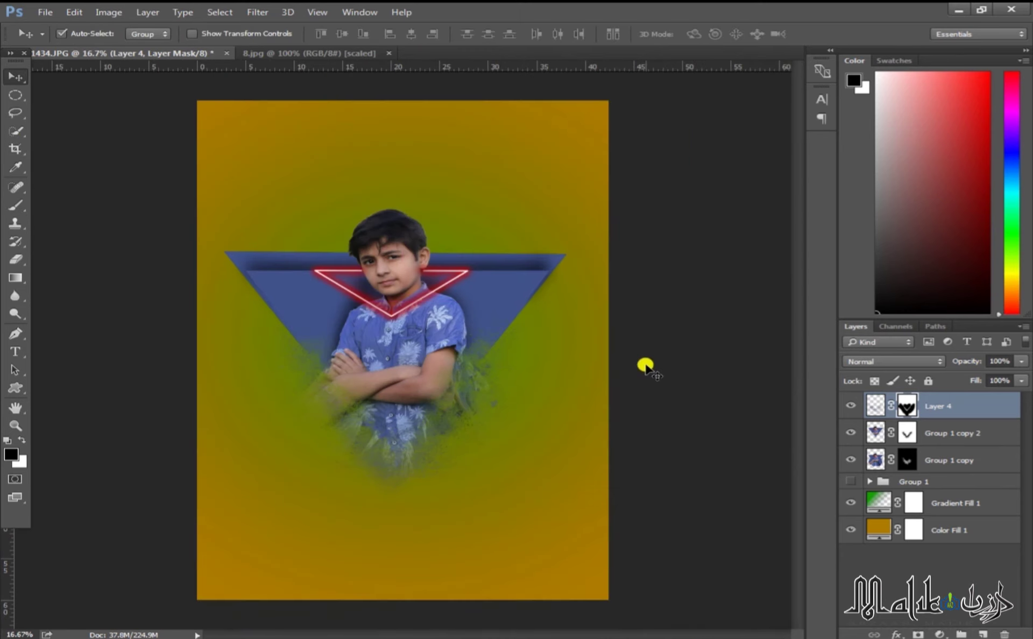
key(ctrl+plus)
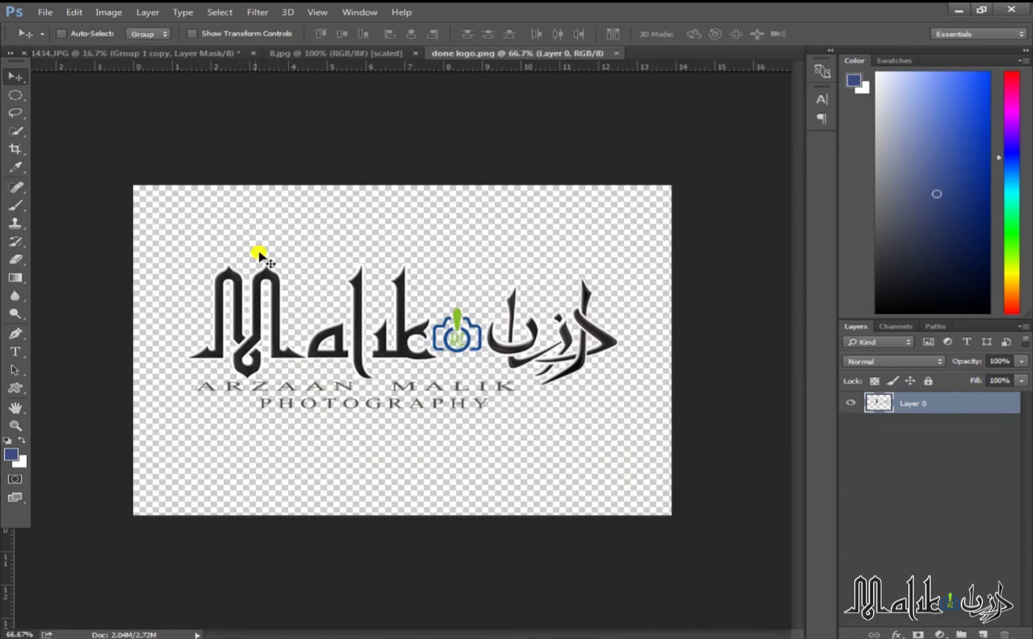
drag(259, 254, 371, 503)
mouse_move(442, 524)
mouse_down()
mouse_move(425, 548)
mouse_move(424, 532)
mouse_up()
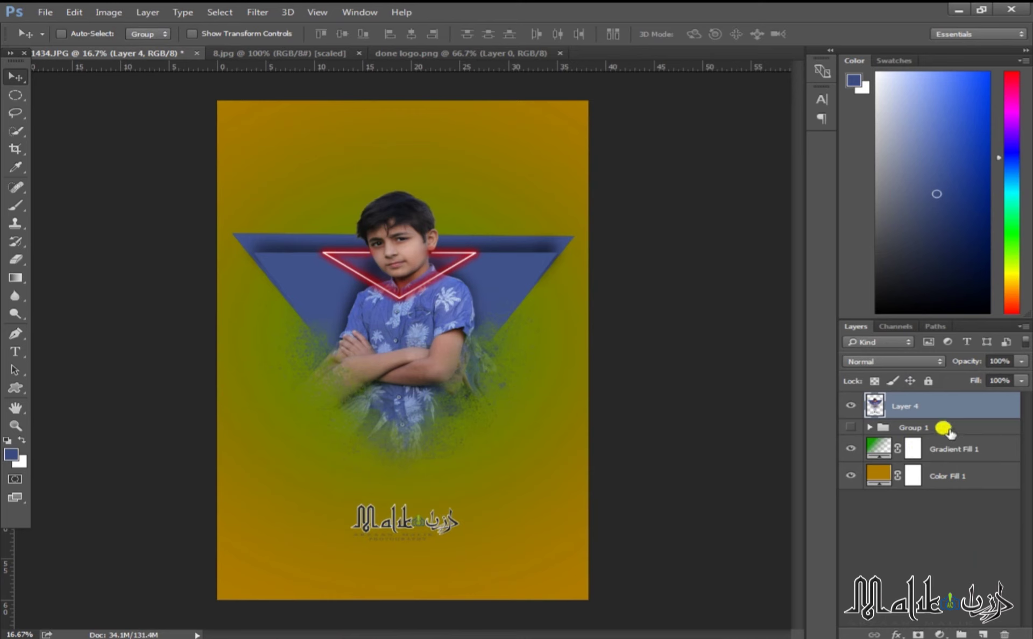
- Move Group 1 beneath Color Fill 1, and merge Layer 4, Gradient Fill 1 and Color Fill 1 into one layer
drag(950, 433, 945, 472)
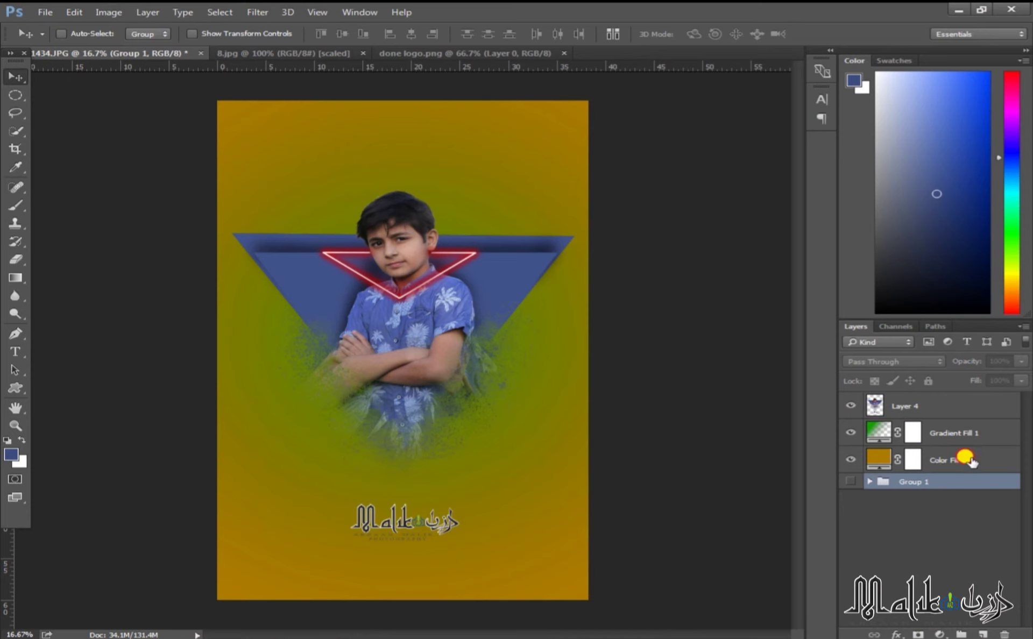
click(970, 461)
shift+click(943, 407)
right_click(949, 409)
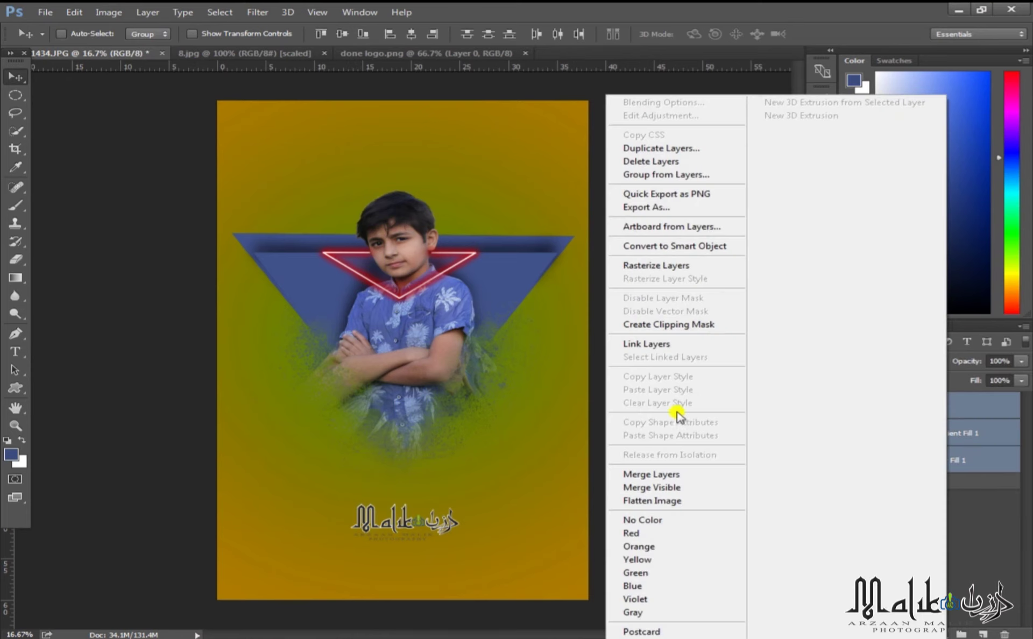
click(687, 474)
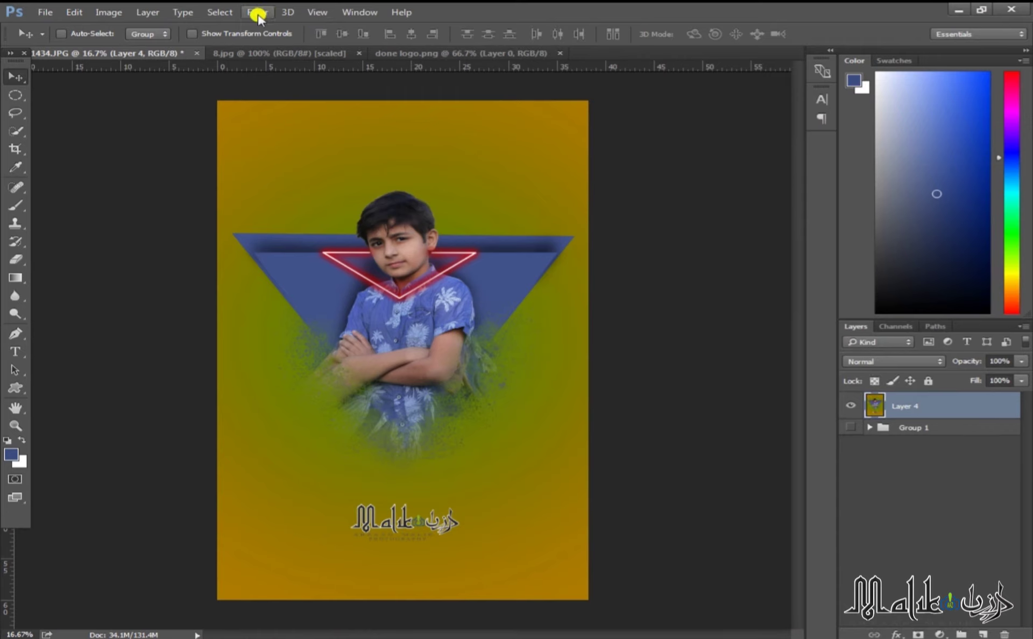
- Adjust the merged layer's basic tones with the Camera Raw Filter: Exposure +0.30, Temperature -3, Vibrance +16 and Clarity +11
click(258, 14)
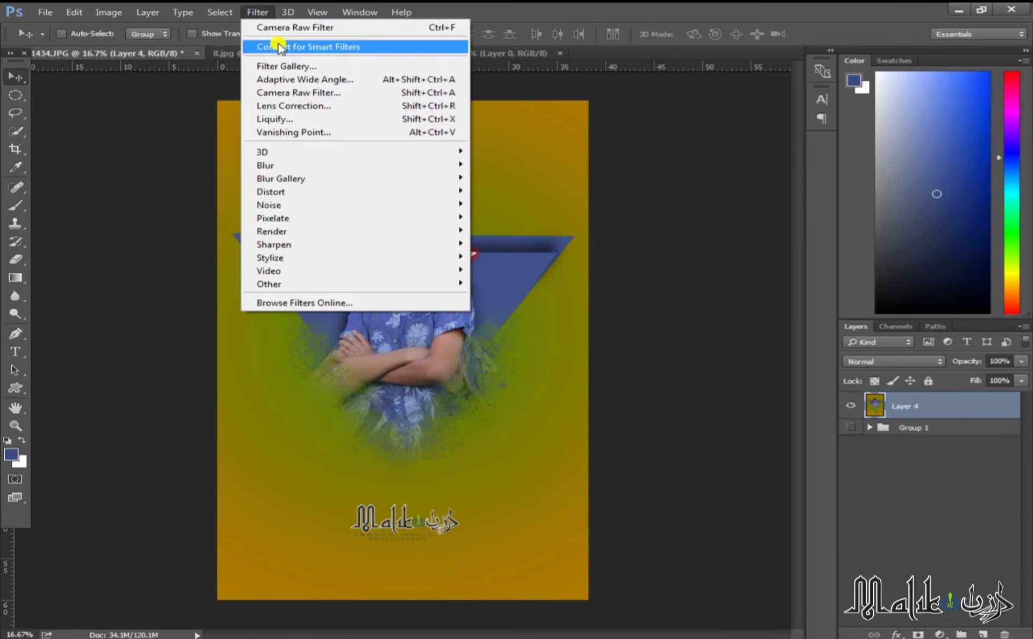
click(311, 95)
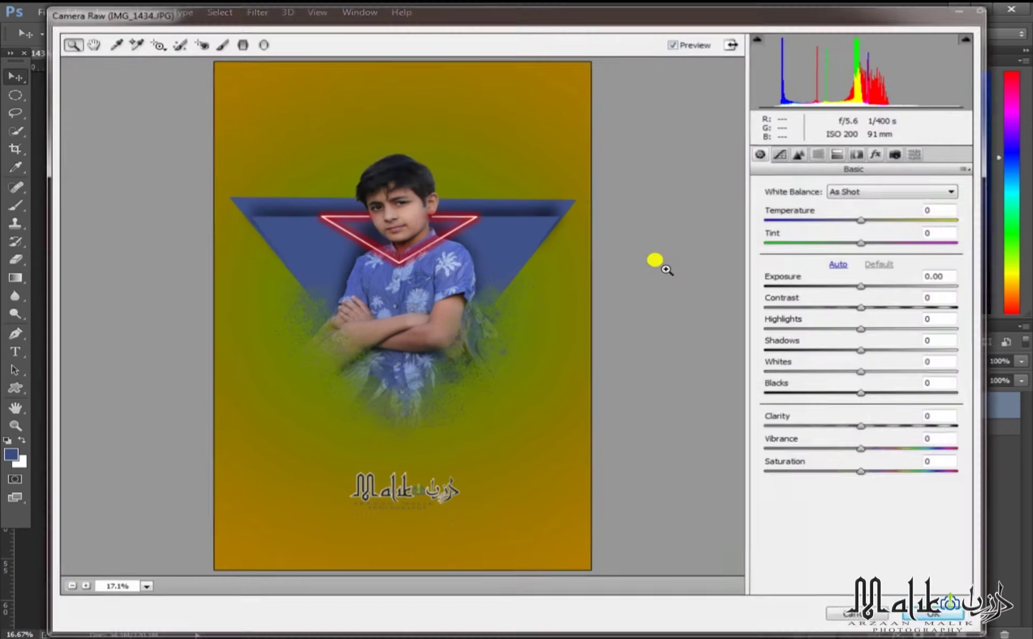
drag(865, 287, 871, 288)
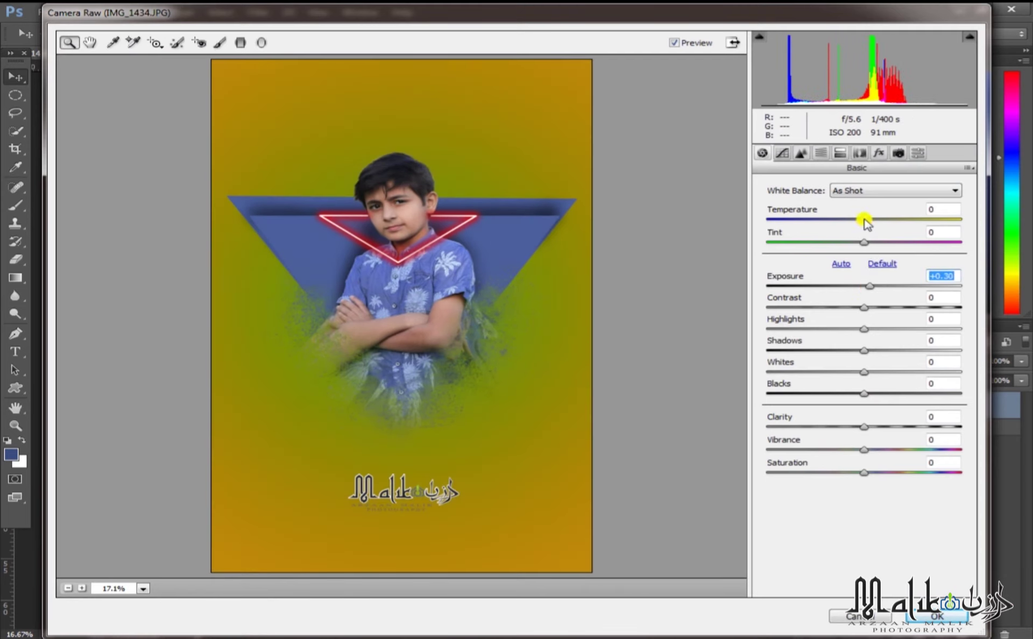
drag(864, 220, 867, 220)
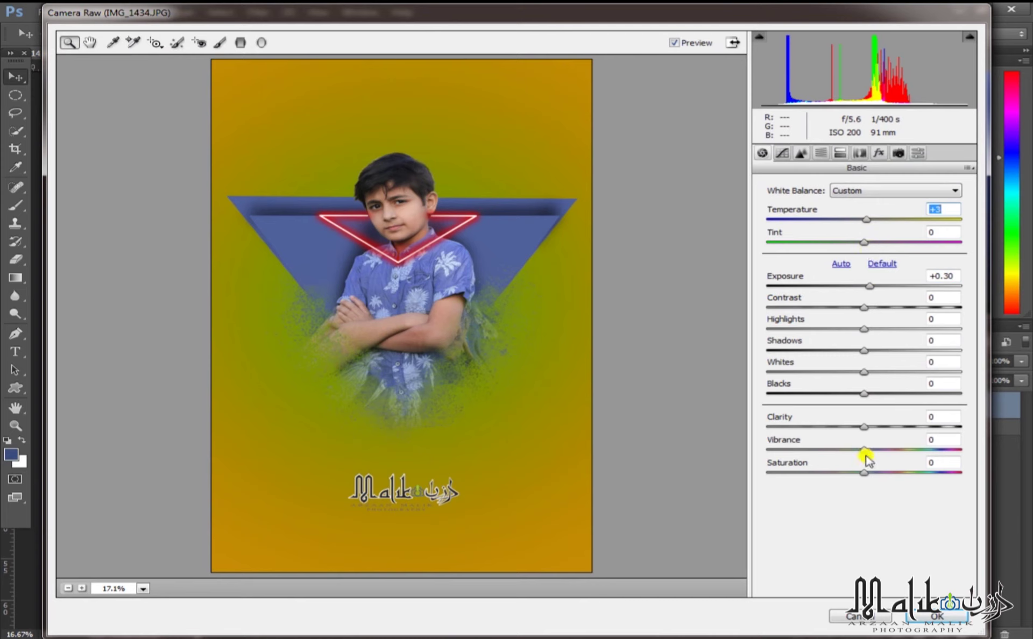
drag(864, 451, 883, 450)
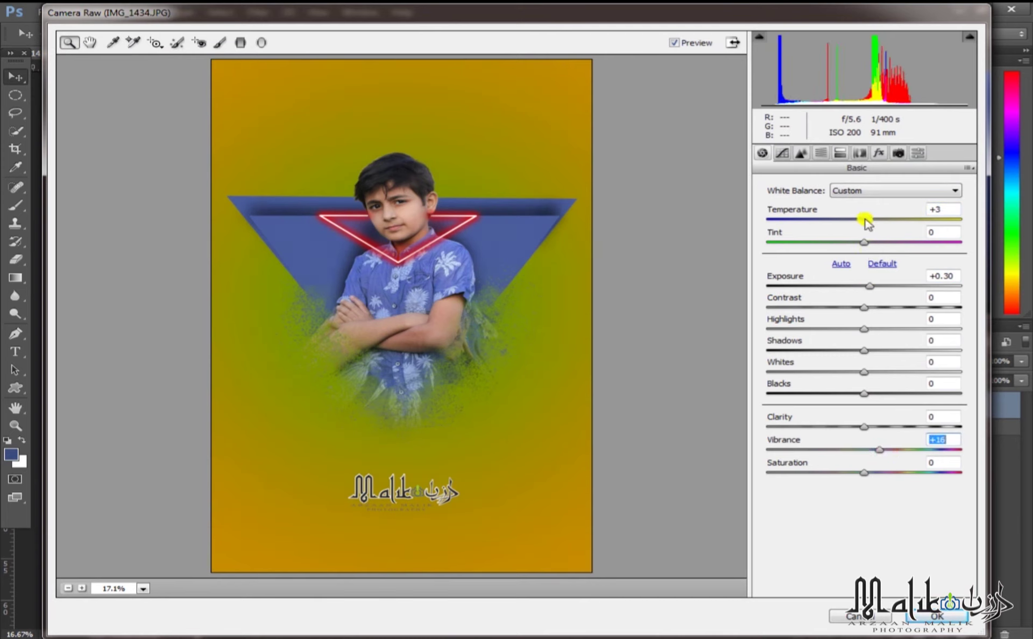
drag(865, 220, 860, 220)
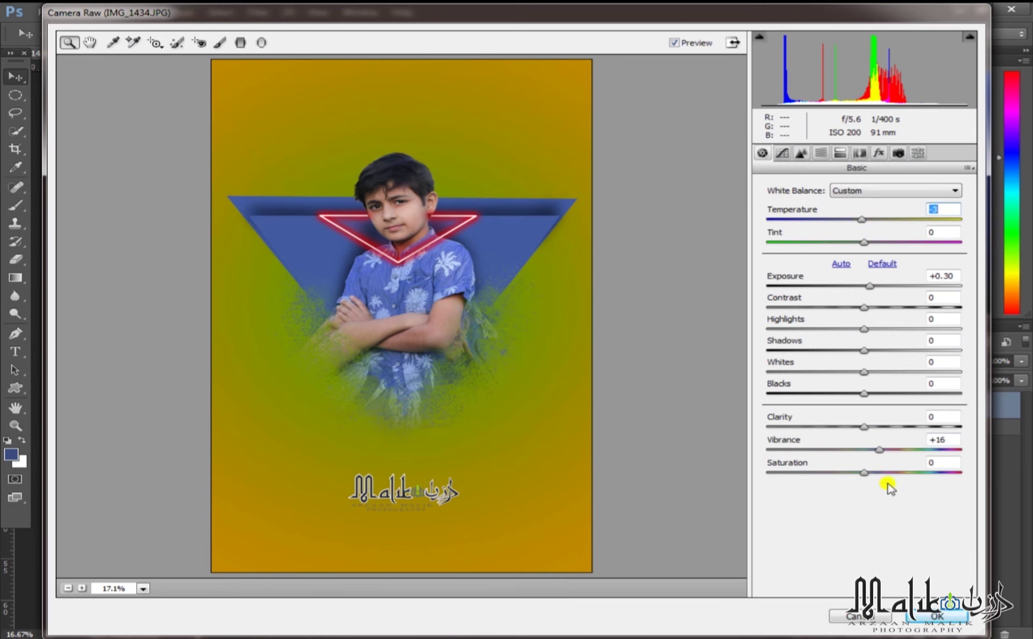
drag(864, 428, 876, 429)
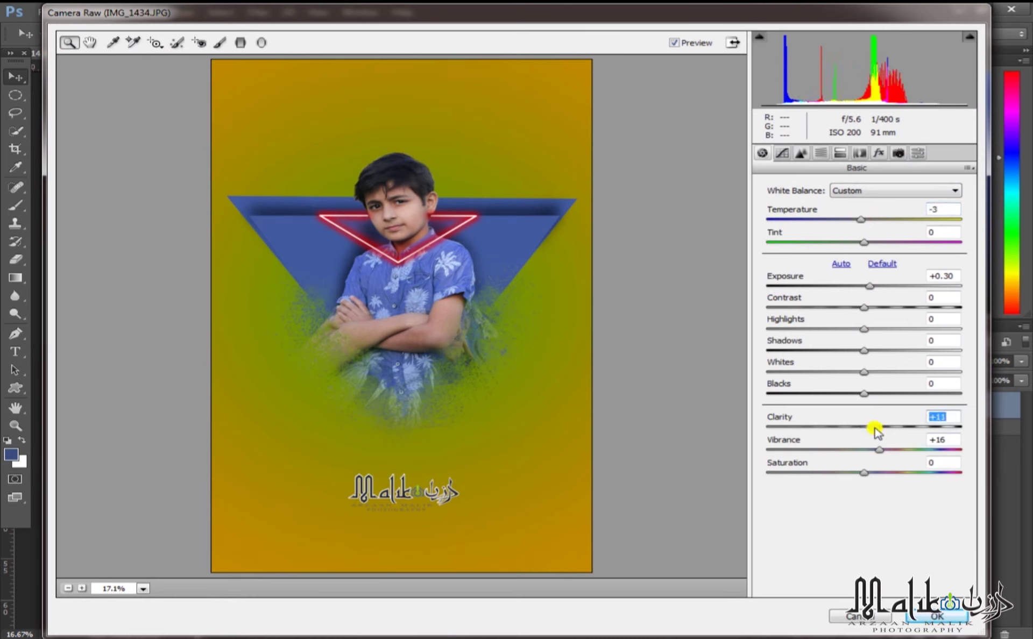
- Set the HSL hue to Reds +13 and Oranges +6 and the Oranges luminance to +39, and apply the filter
click(814, 155)
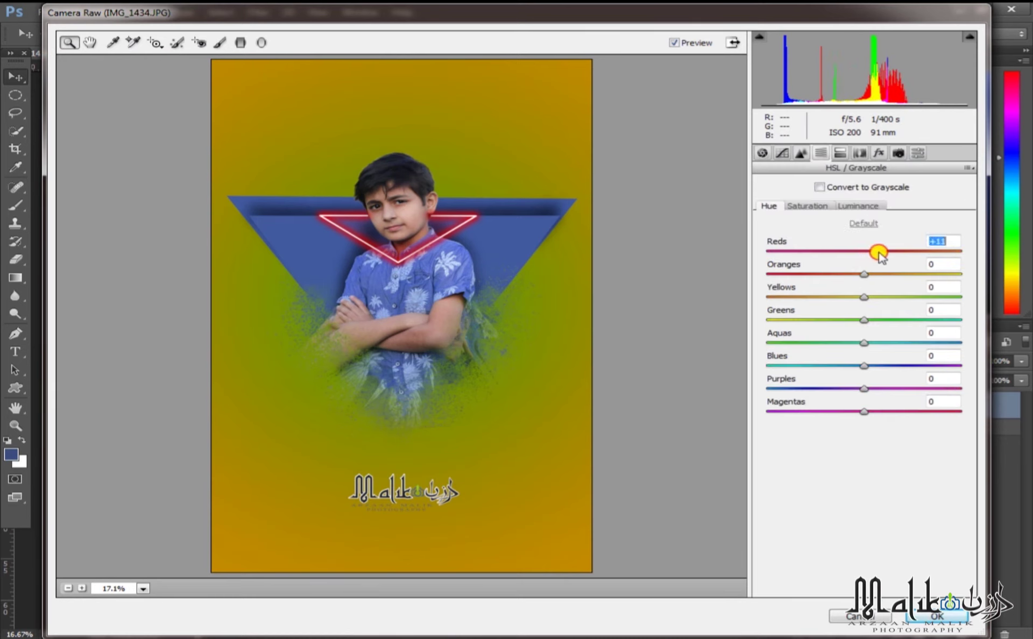
drag(872, 278, 875, 274)
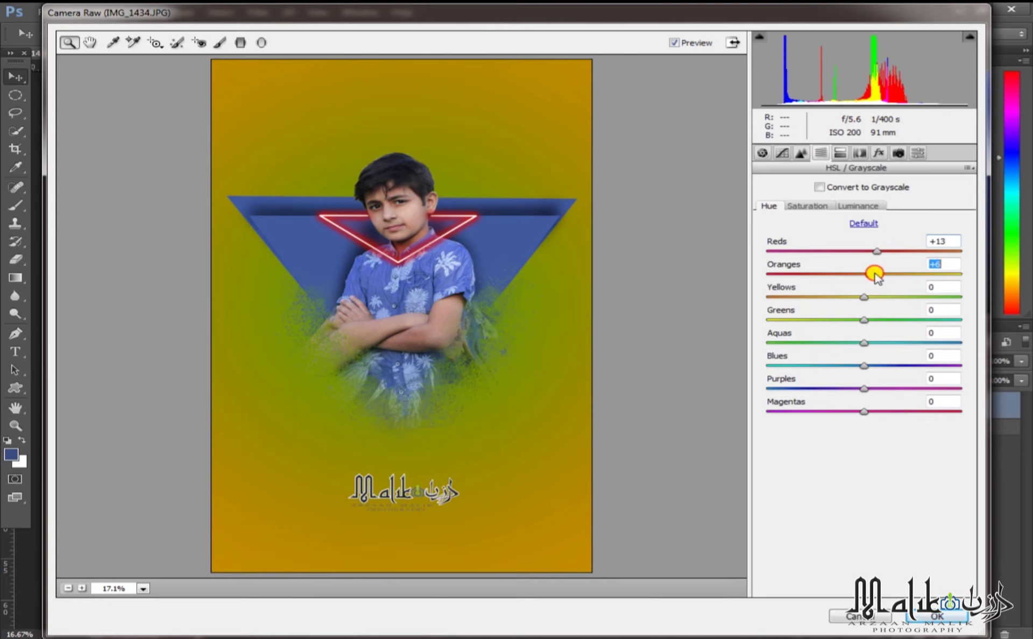
click(854, 206)
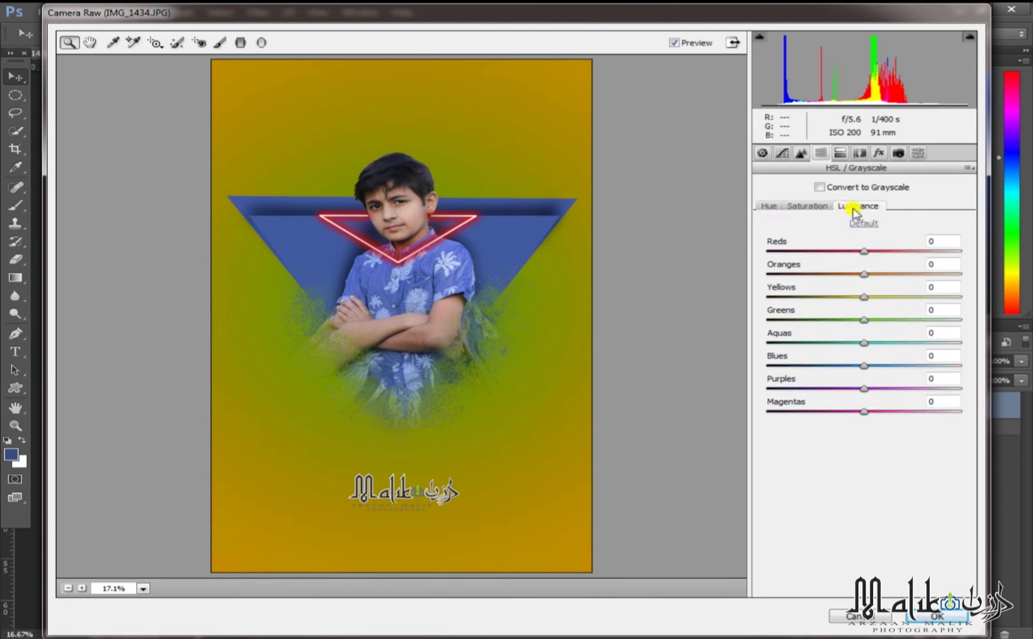
drag(867, 276, 909, 280)
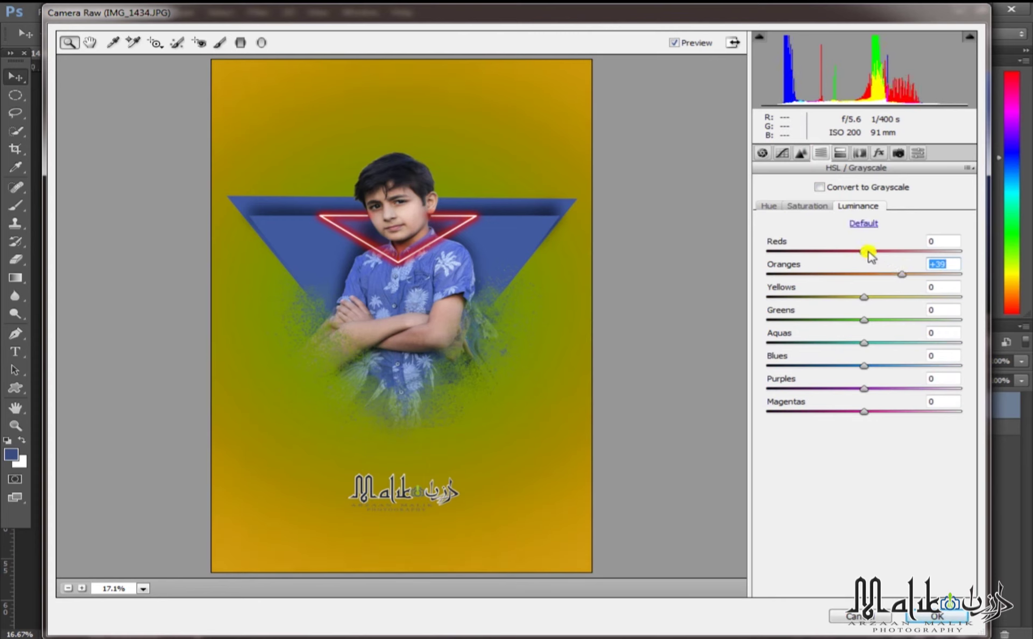
click(936, 616)
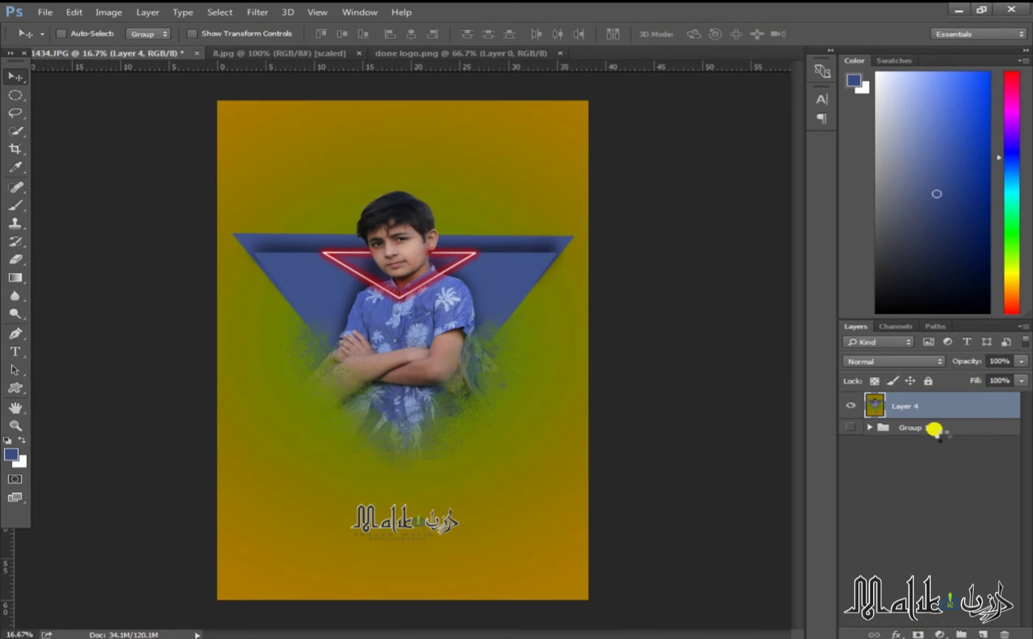
- Inspect the graded portrait's arms and dispersed lower edges at 33.3% zoom
key(ctrl+plus)
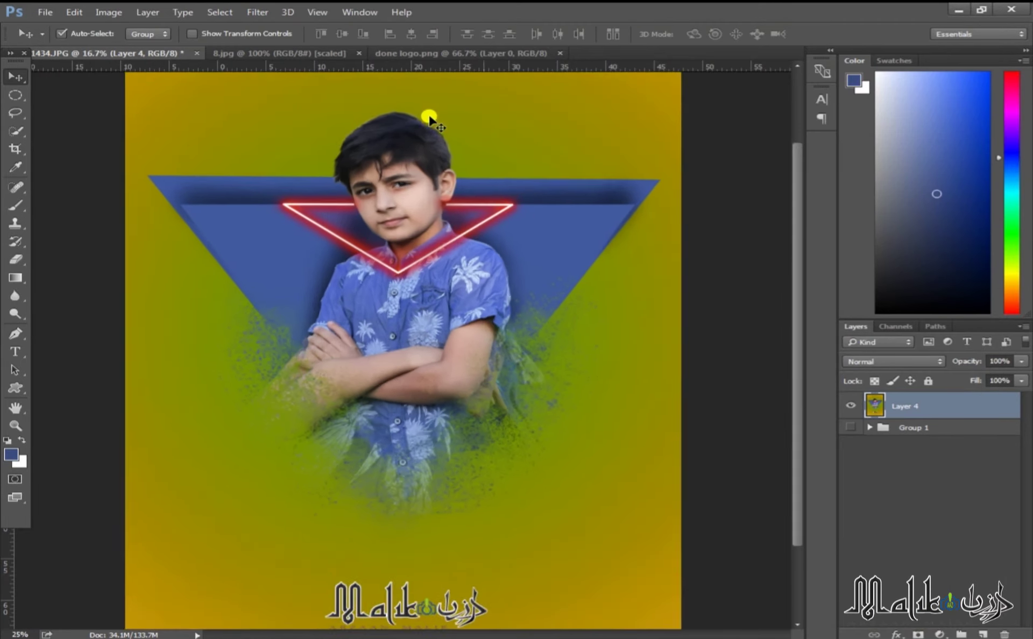
key(ctrl+plus)
drag(544, 440, 509, 411)
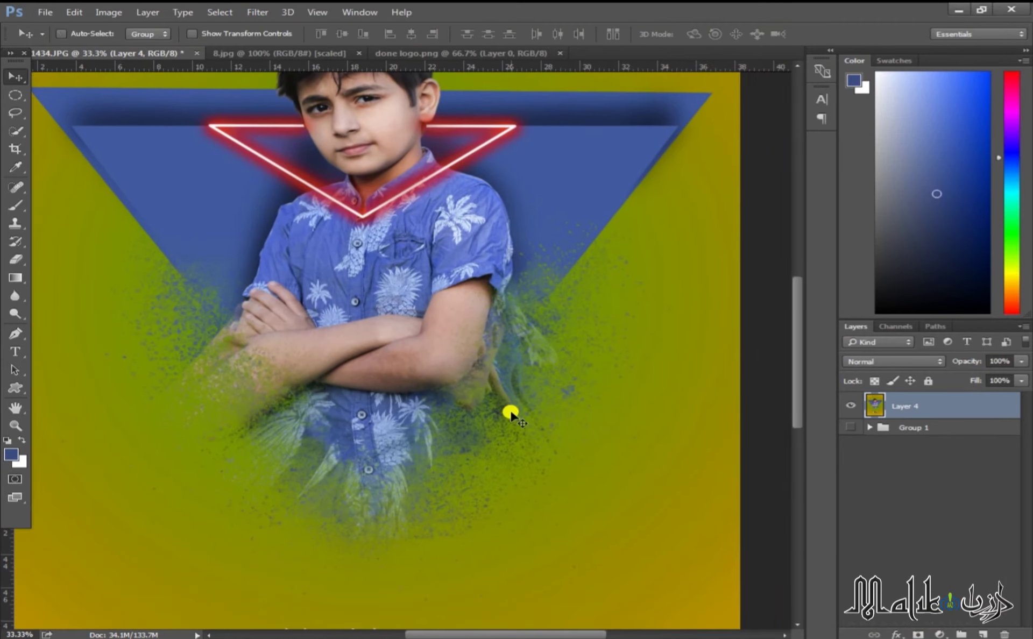